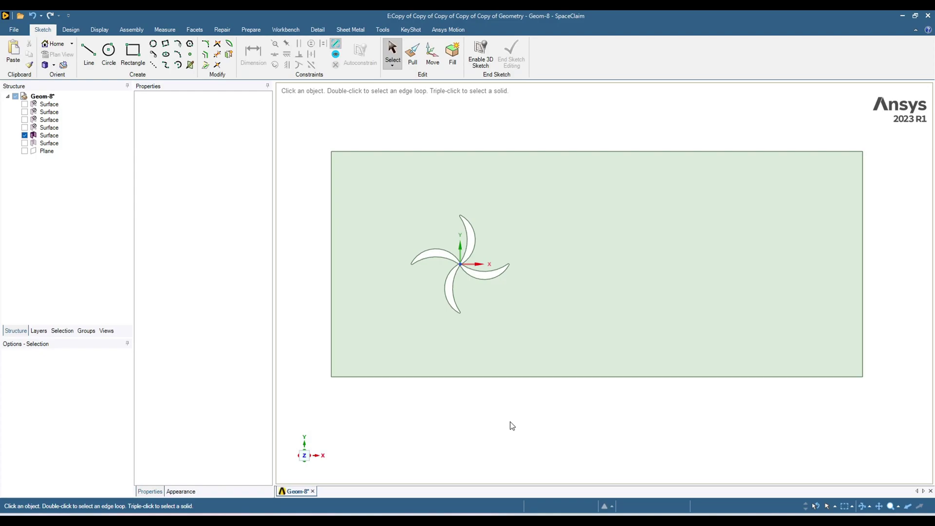
# Step: Delete the old rectangular domain, extra surfaces and plane, keeping only the four-blade rotor surface
pyautogui.click(468, 310)
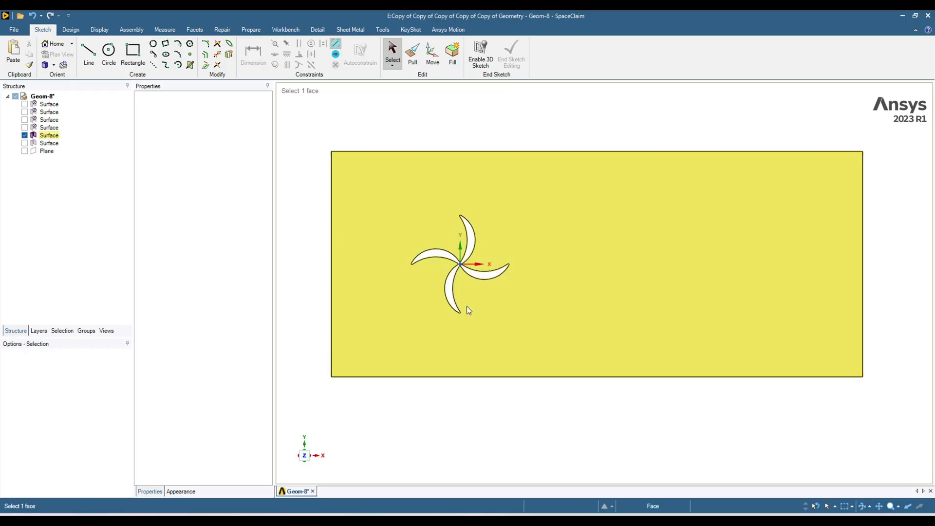
pyautogui.click(455, 407)
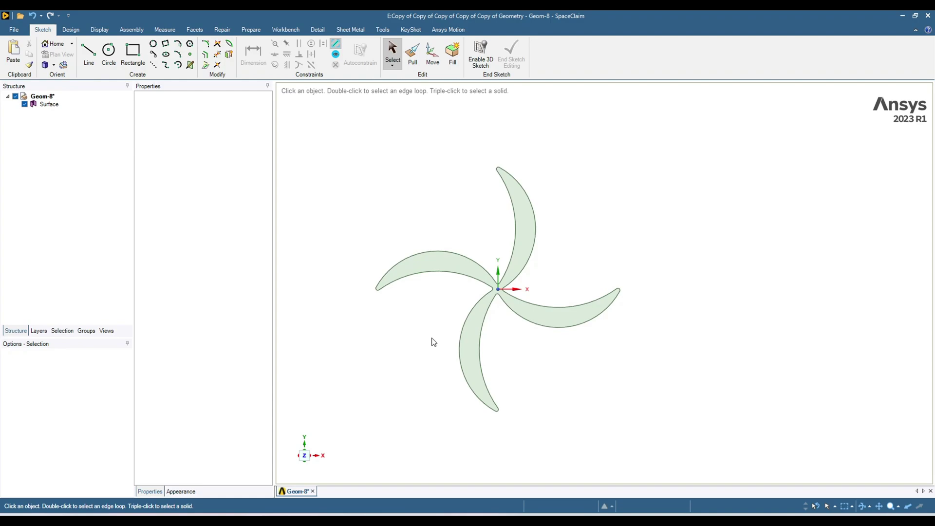
pyautogui.moveTo(253, 520)
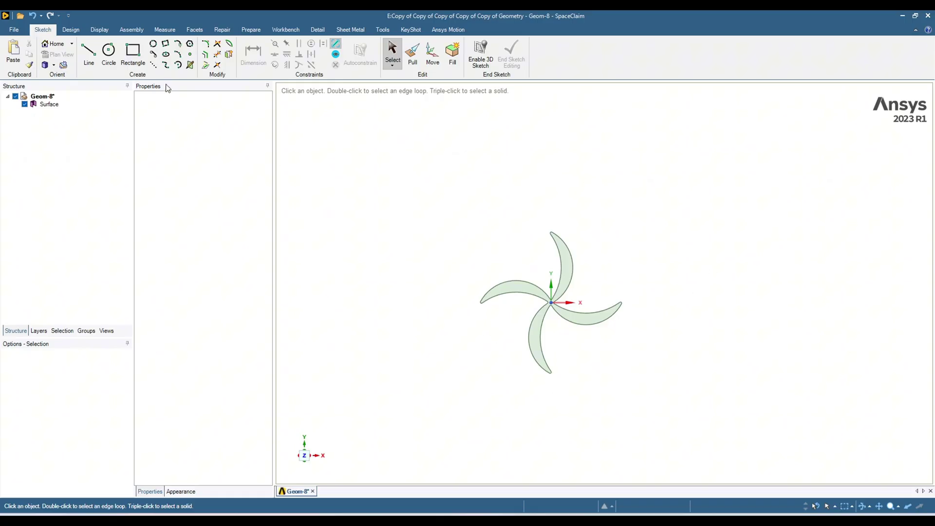
# Step: Draw a rectangle enclosing the rotor on the rotor's sketch plane
pyautogui.click(71, 29)
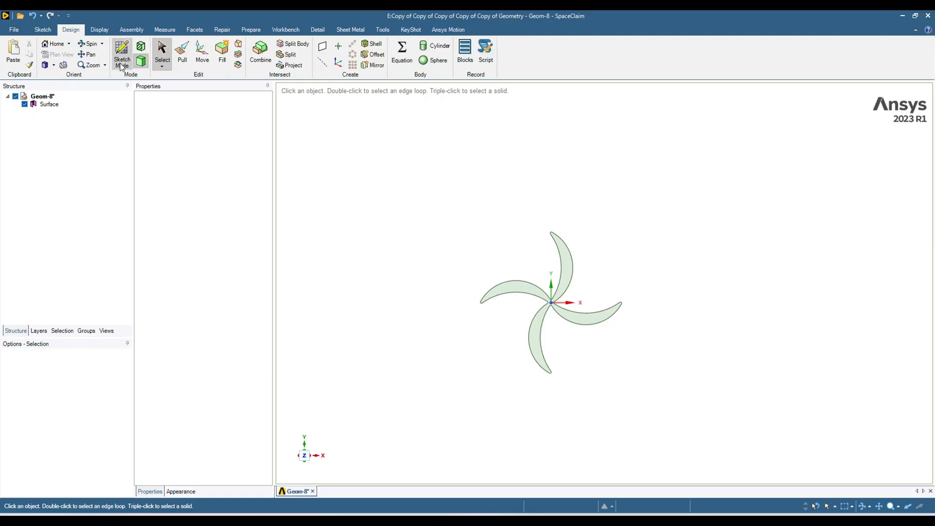
pyautogui.click(120, 63)
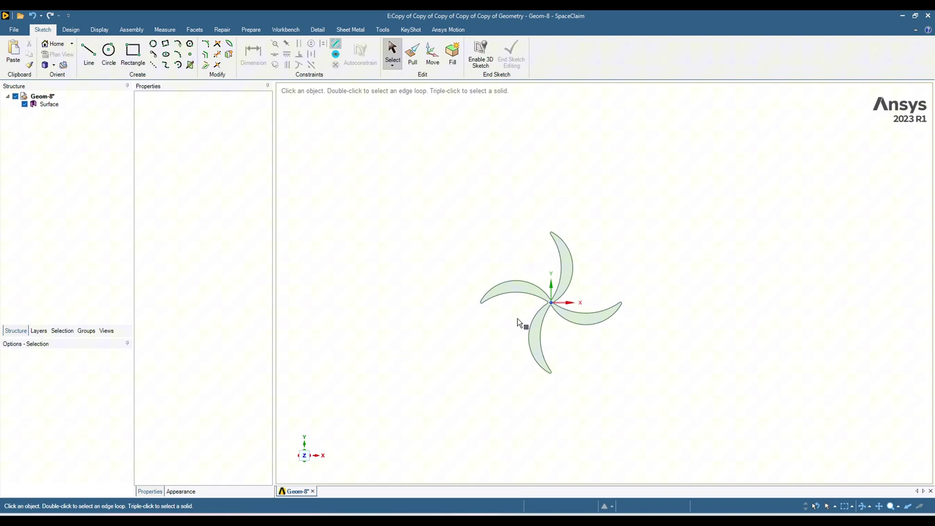
pyautogui.click(519, 289)
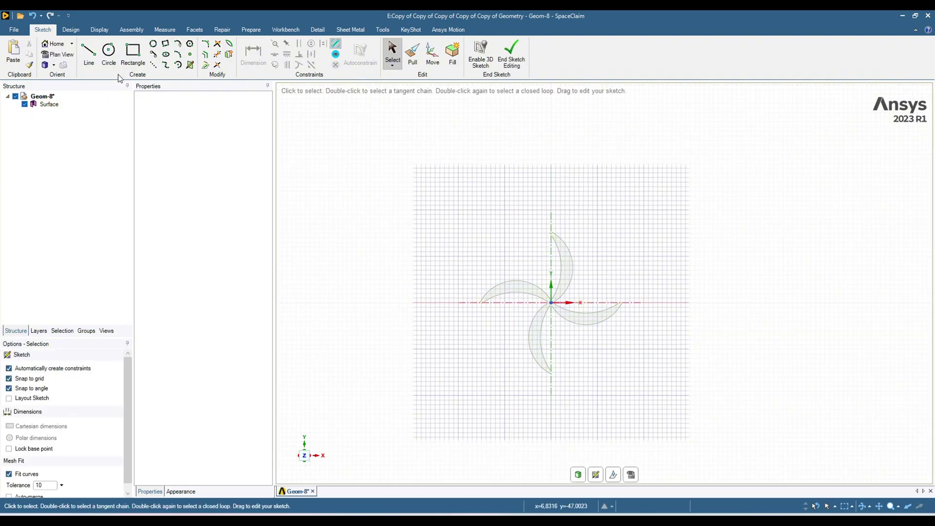
pyautogui.click(133, 53)
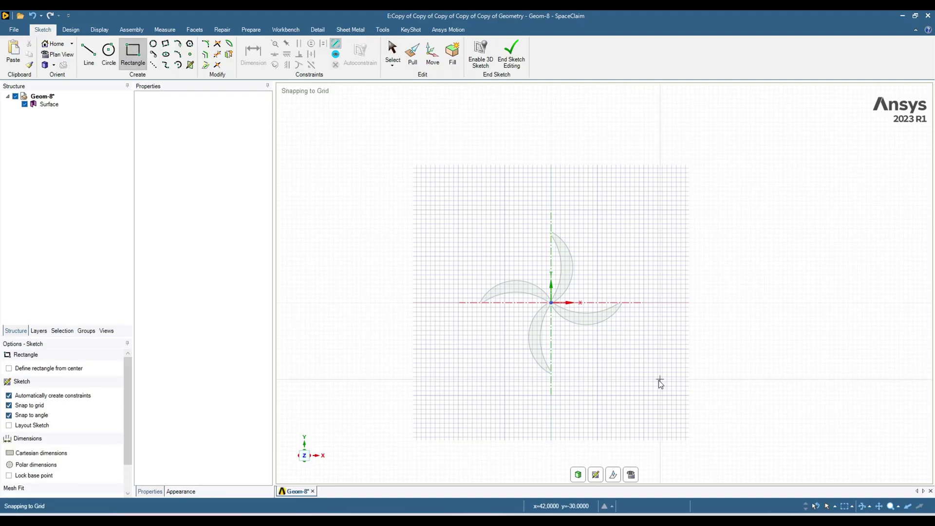
pyautogui.click(437, 211)
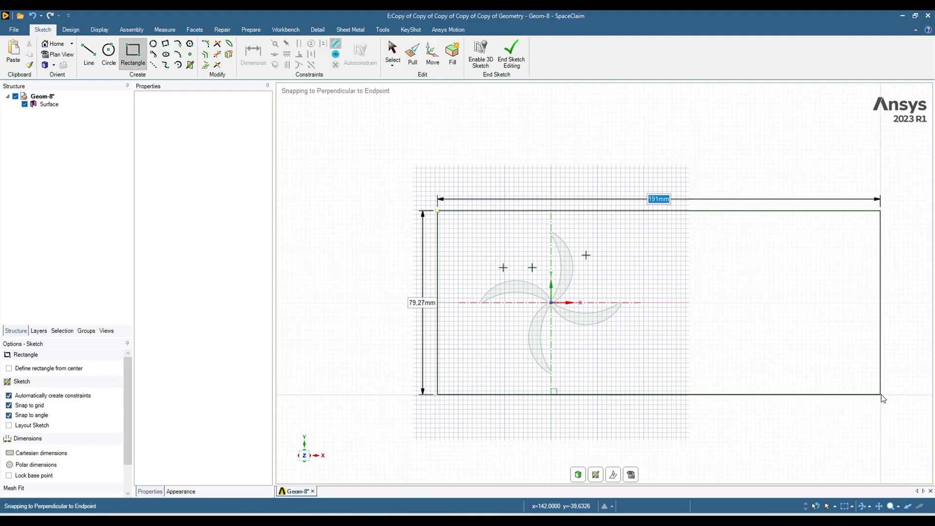
pyautogui.click(880, 394)
# Step: Dimension the rectangle's top and bottom edges 70 mm from the origin
pyautogui.click(249, 54)
pyautogui.scroll(3, 532, 313)
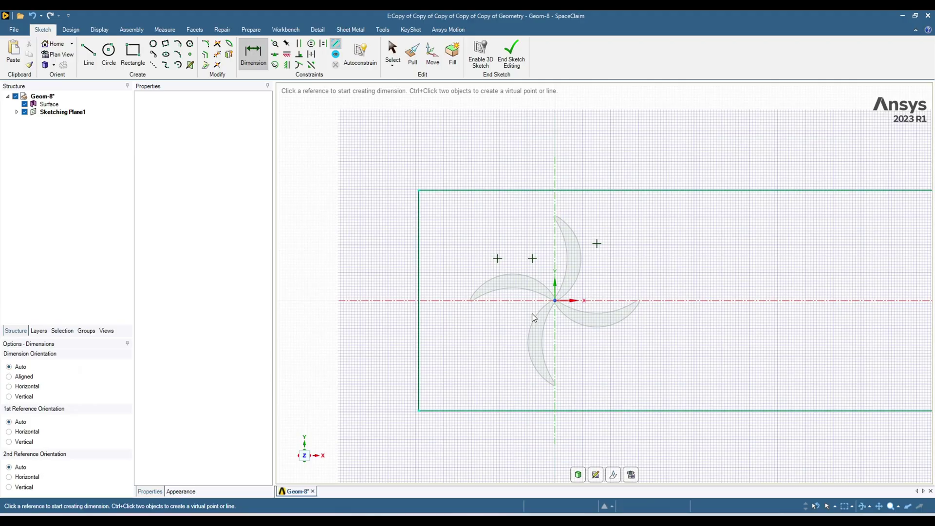
pyautogui.click(562, 295)
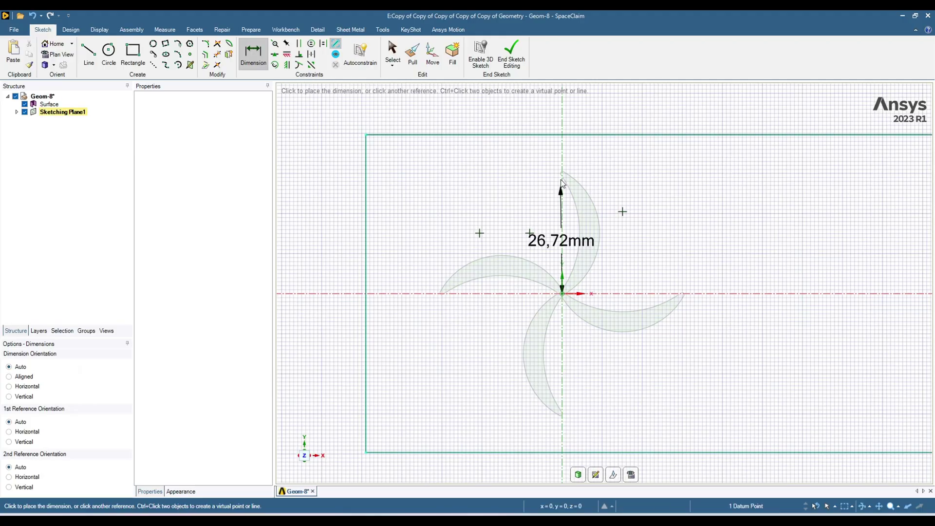
pyautogui.click(565, 140)
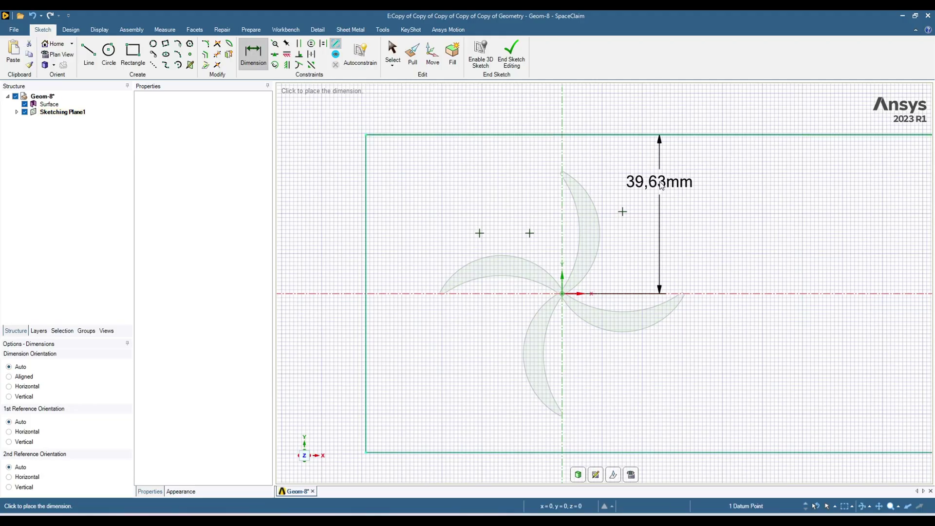
pyautogui.click(639, 184)
pyautogui.doubleClick(640, 184)
pyautogui.write('70')
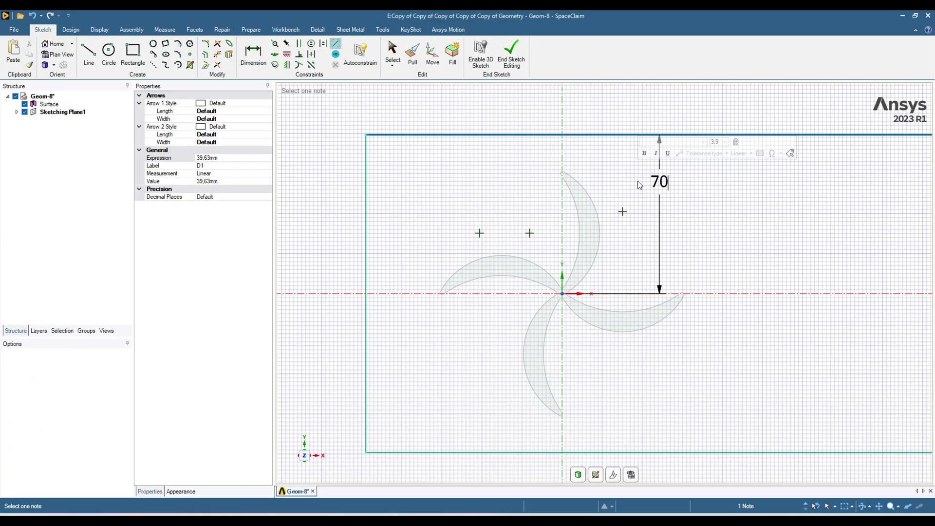
pyautogui.press('Return')
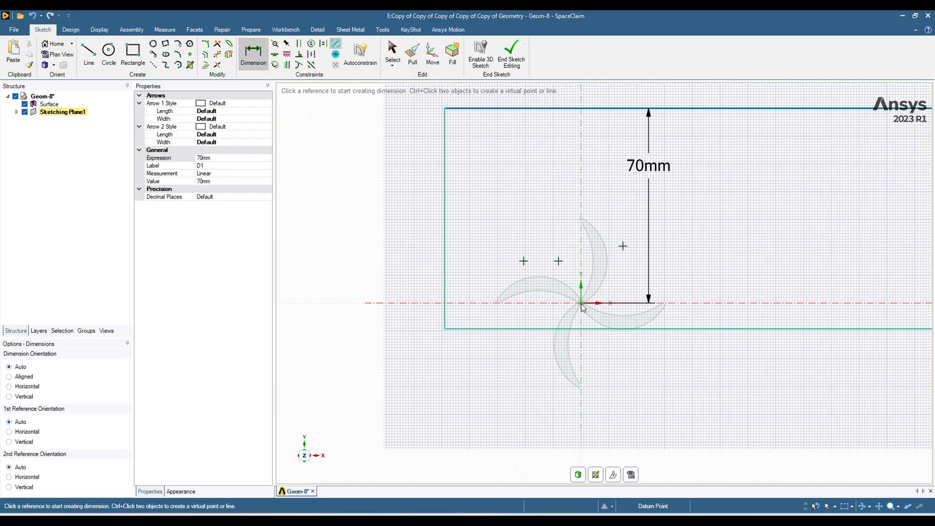
pyautogui.click(581, 303)
pyautogui.click(681, 331)
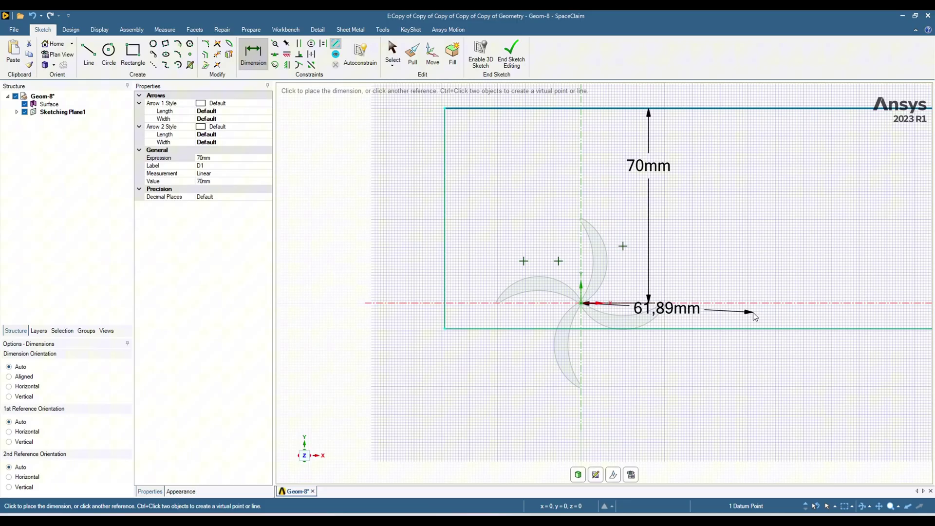
pyautogui.click(752, 292)
pyautogui.write('70')
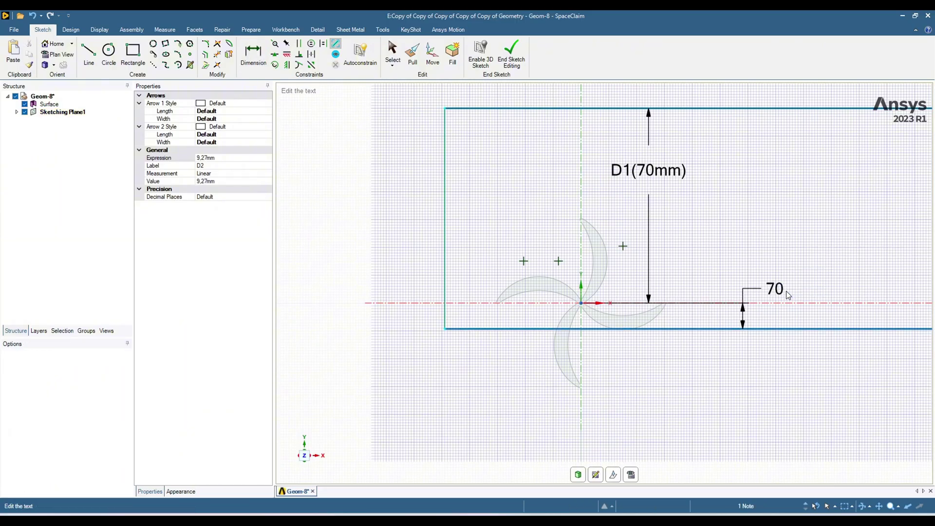
pyautogui.press('Return')
# Step: Dimension the left edge 80 mm and the right edge 250 mm from the origin
pyautogui.click(542, 286)
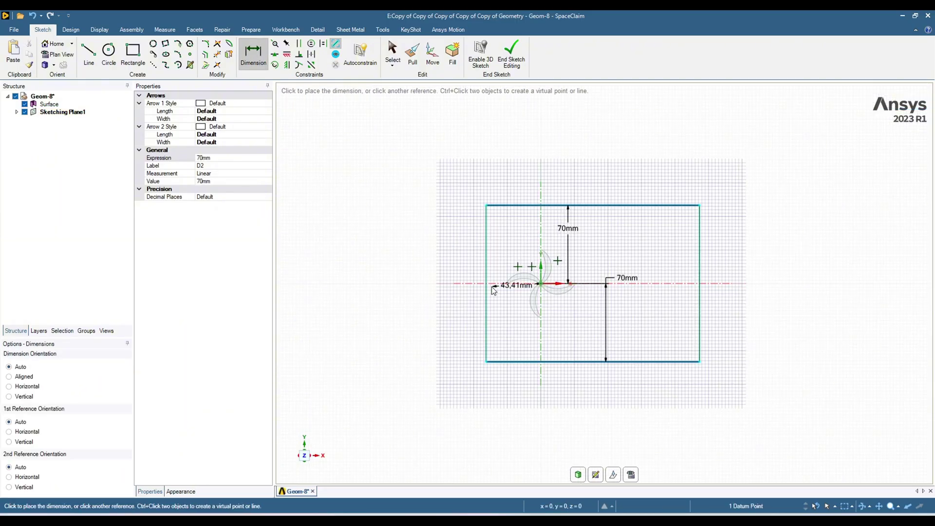
pyautogui.click(485, 286)
pyautogui.click(506, 312)
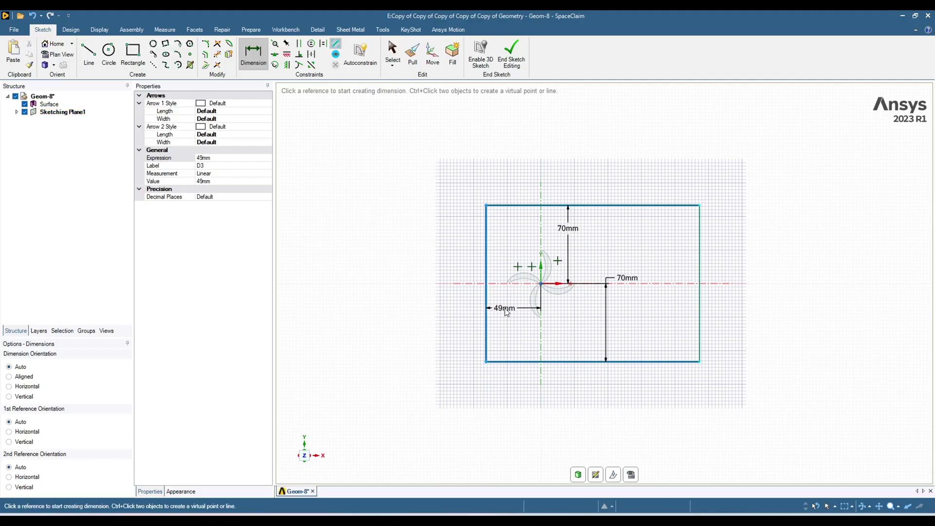
pyautogui.write('80')
pyautogui.press('Return')
pyautogui.click(541, 283)
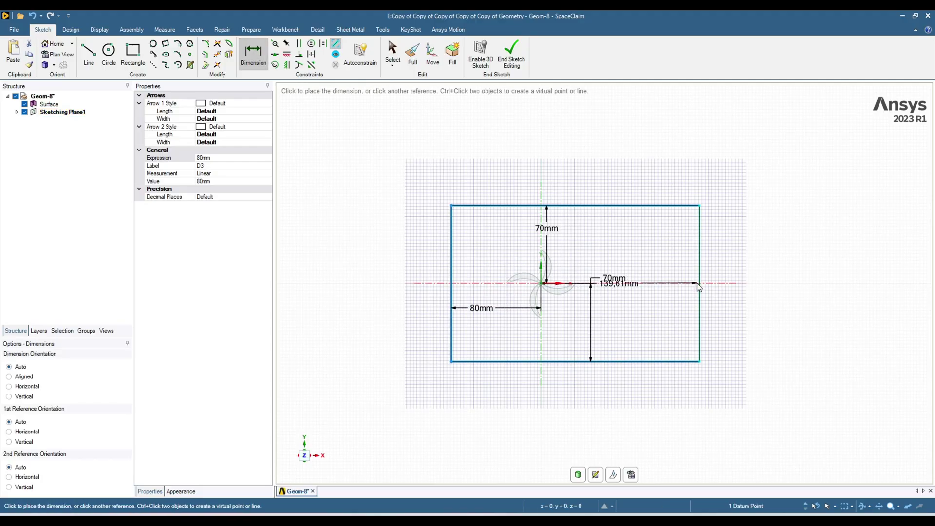
pyautogui.click(700, 290)
pyautogui.click(658, 243)
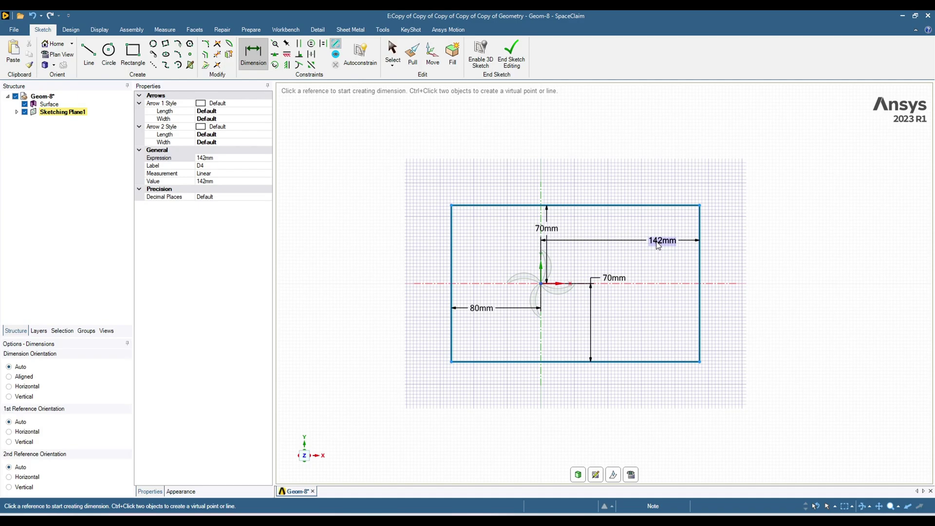
pyautogui.write('250')
pyautogui.press('Return')
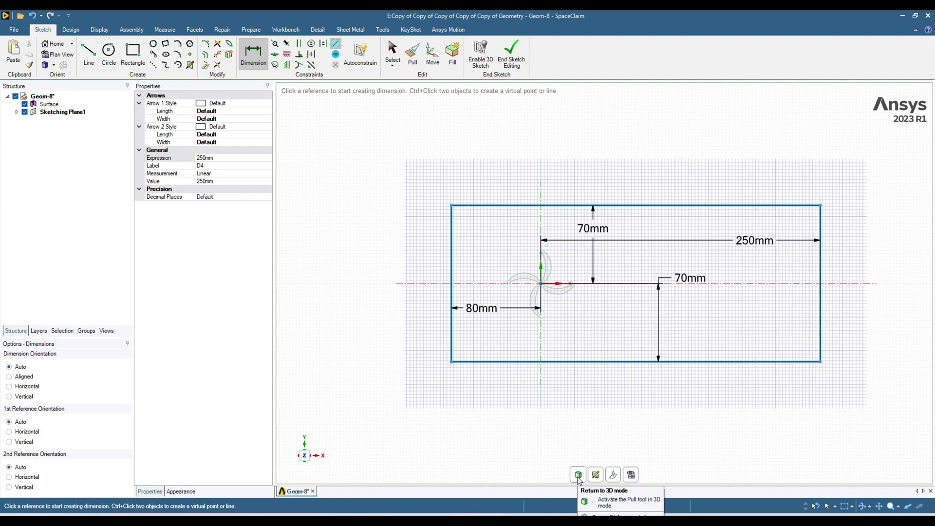
# Step: Turn the rectangle sketch into a surface and check it by toggling the rotor surface
pyautogui.click(578, 475)
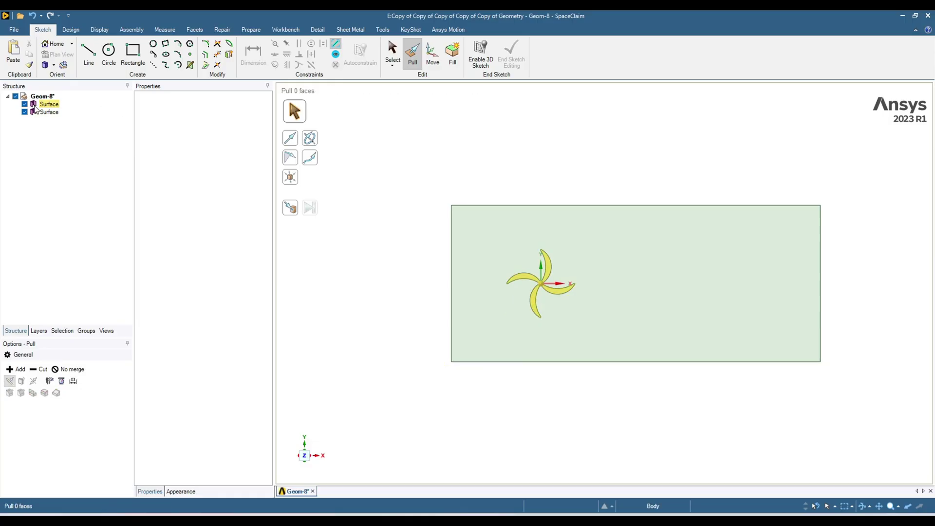
pyautogui.click(24, 104)
pyautogui.click(465, 321)
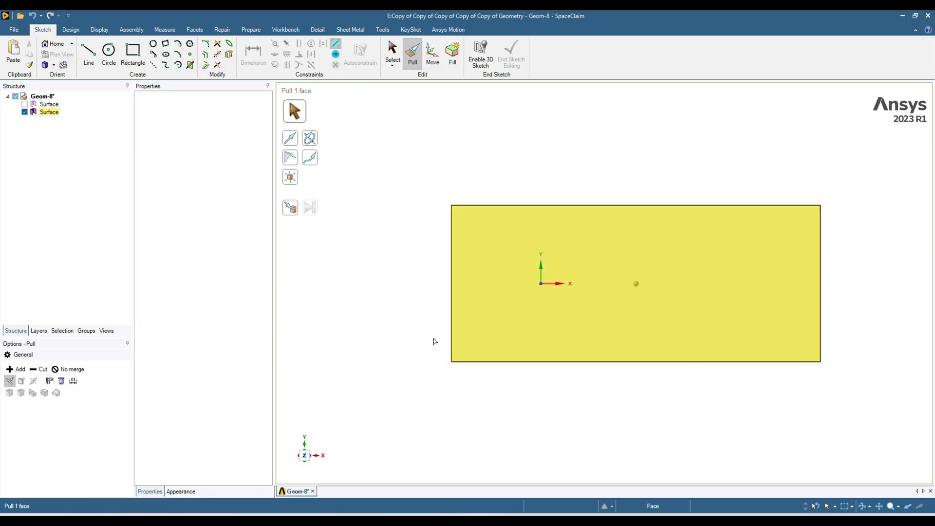
pyautogui.click(380, 273)
pyautogui.click(24, 104)
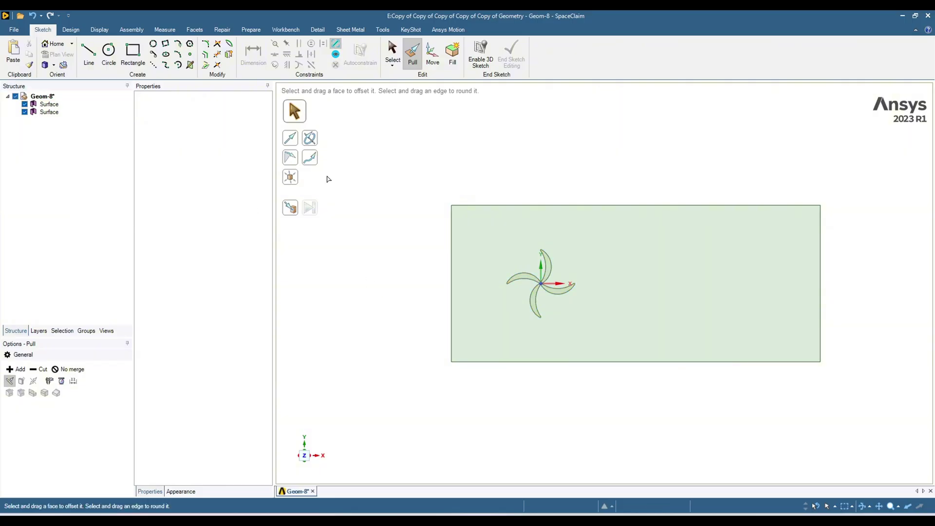
# Step: Imprint the 16 rotor blade curves onto the rectangle and hide the rotor surface
pyautogui.click(253, 29)
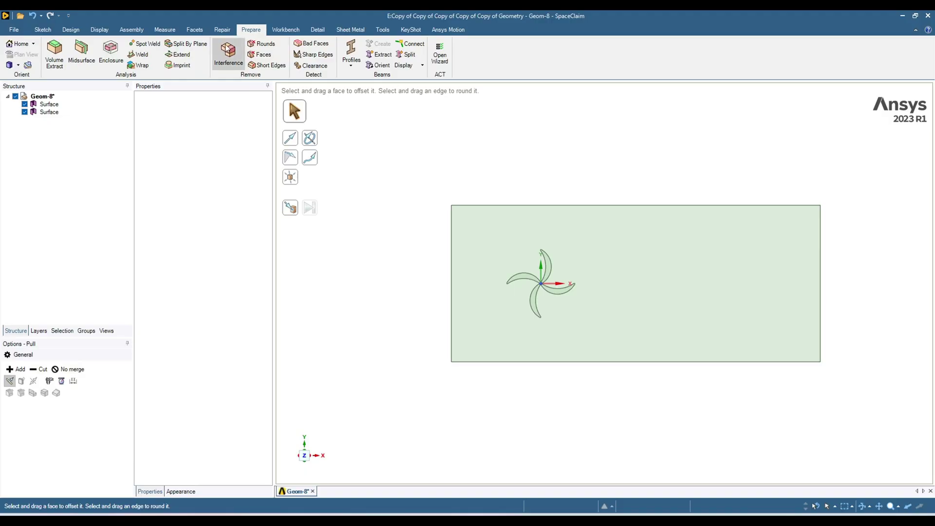
pyautogui.click(179, 68)
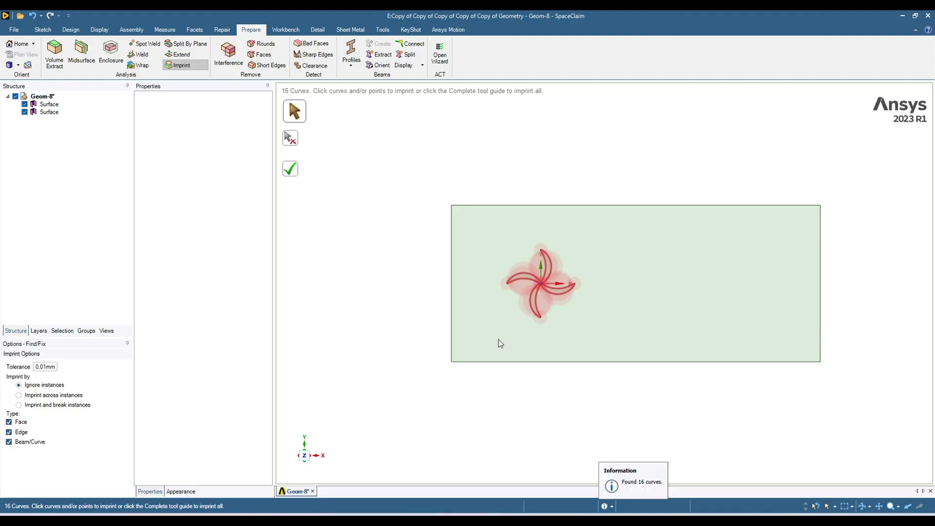
pyautogui.click(292, 172)
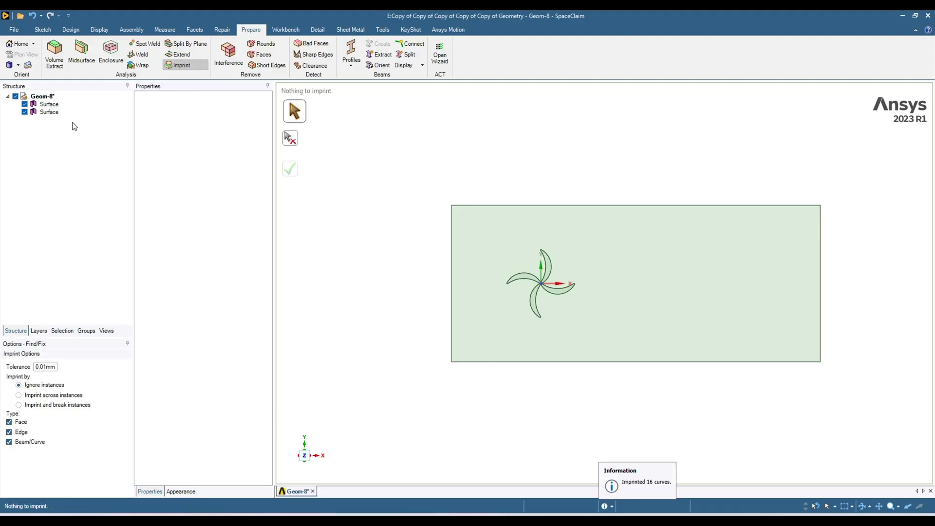
pyautogui.click(25, 104)
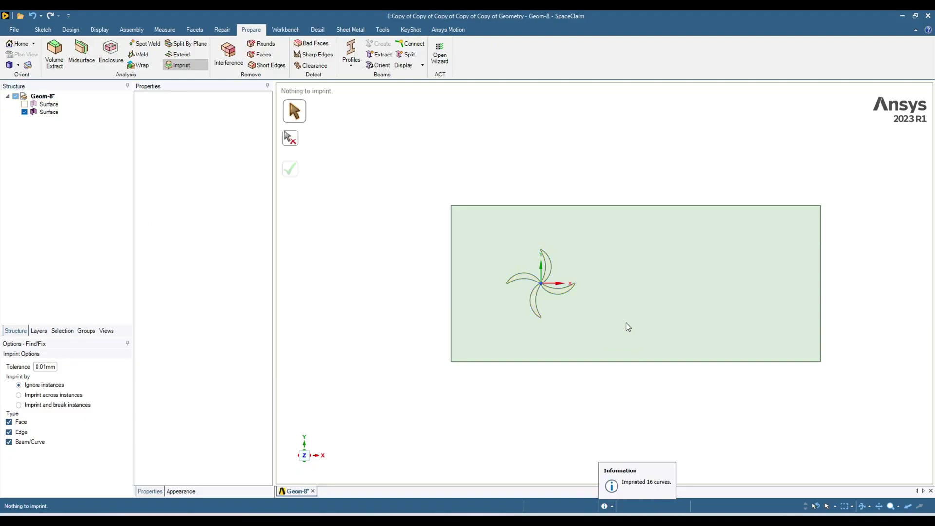
pyautogui.scroll(5, 536, 294)
pyautogui.press('Escape')
pyautogui.scroll(-4, 482, 273)
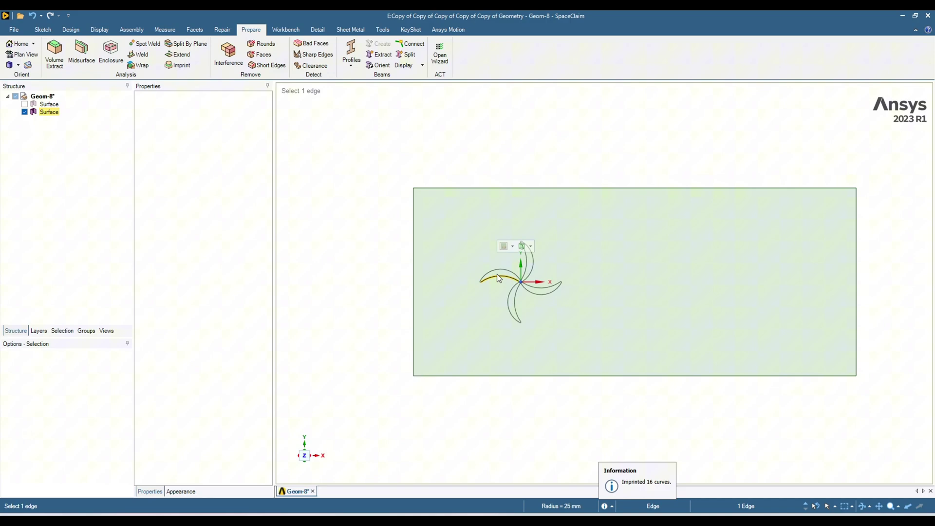
pyautogui.click(496, 274)
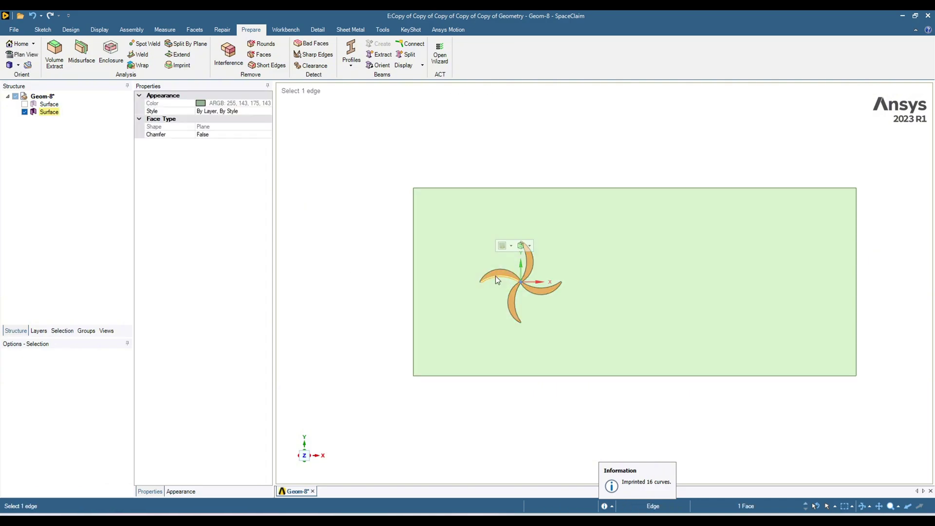
pyautogui.press('v')
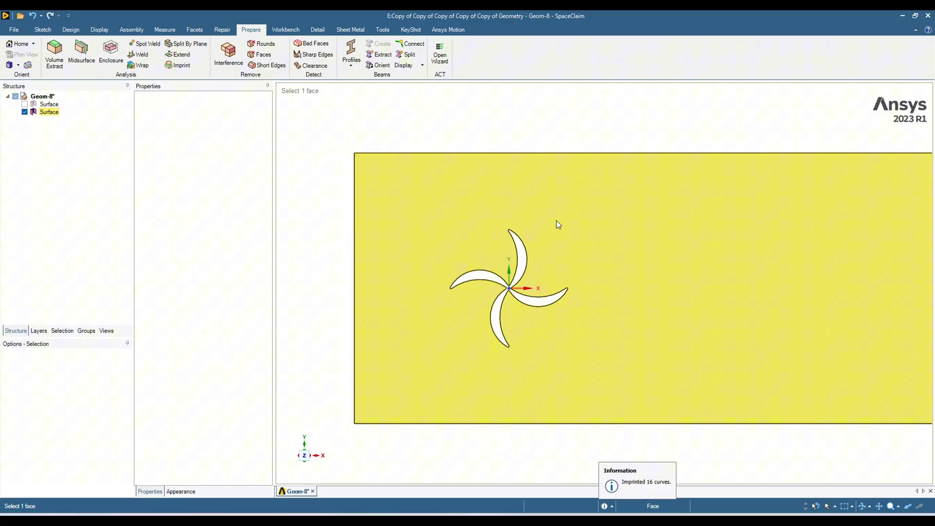
# Step: Sketch a circle centred at the rotor origin on the plate's plane, enclosing the blades
pyautogui.click(434, 362)
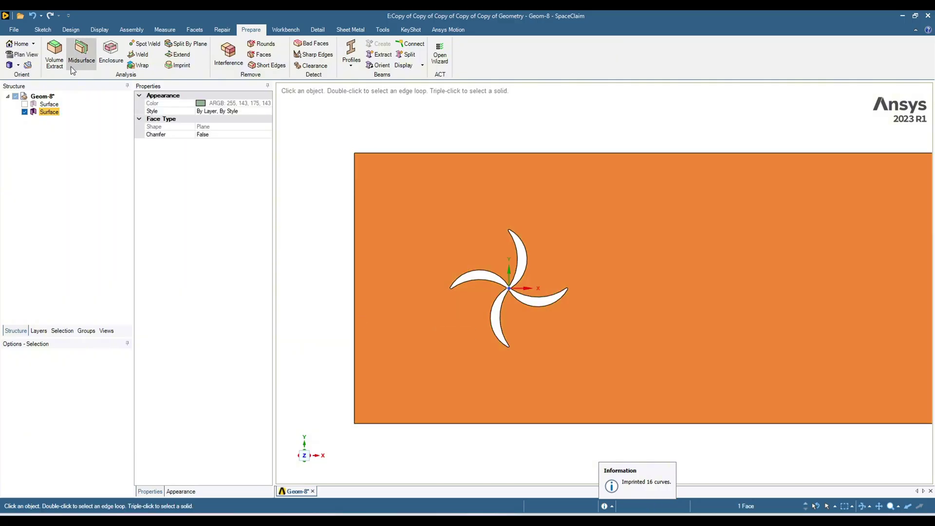
pyautogui.click(70, 30)
pyautogui.click(122, 63)
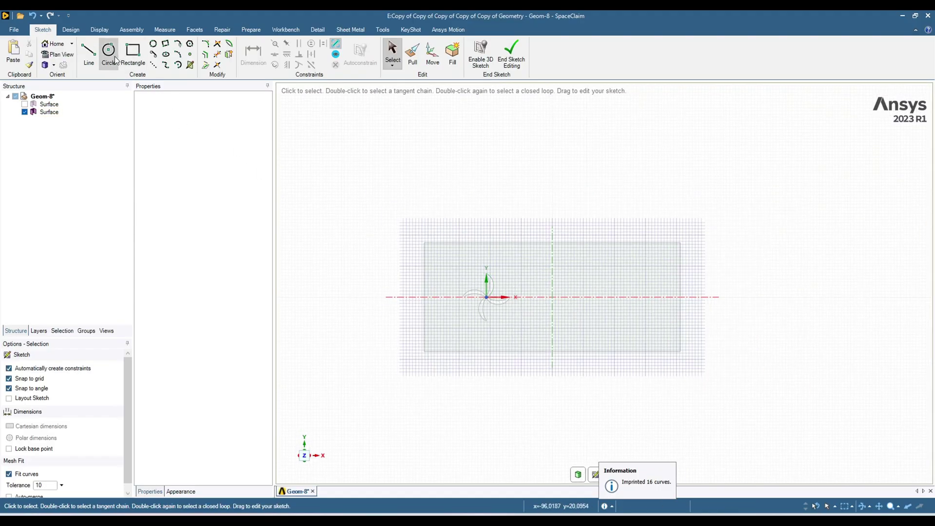
pyautogui.click(109, 50)
pyautogui.scroll(3, 557, 318)
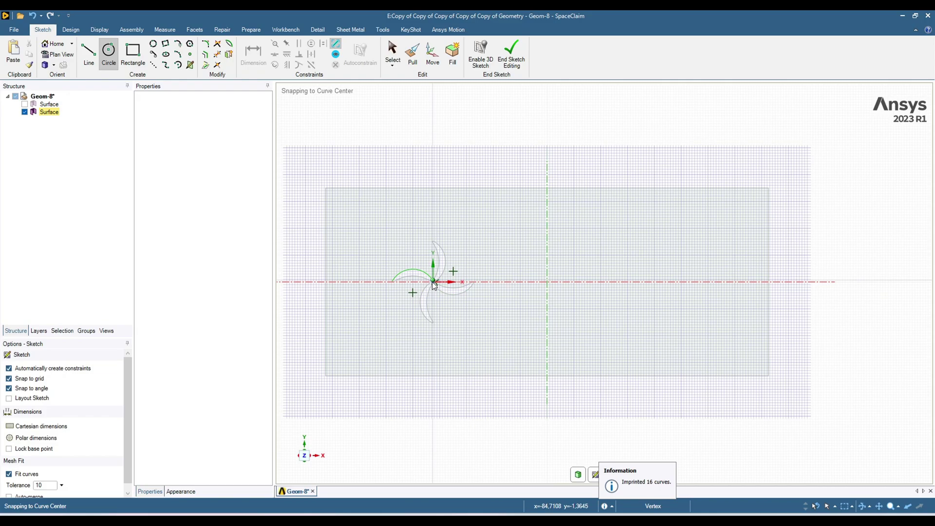
pyautogui.scroll(4, 432, 283)
pyautogui.click(419, 278)
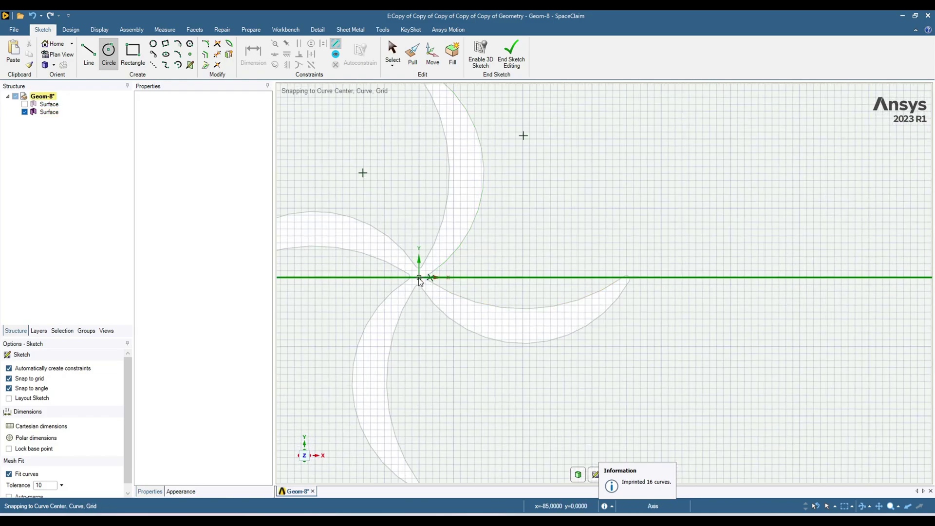
pyautogui.click(636, 384)
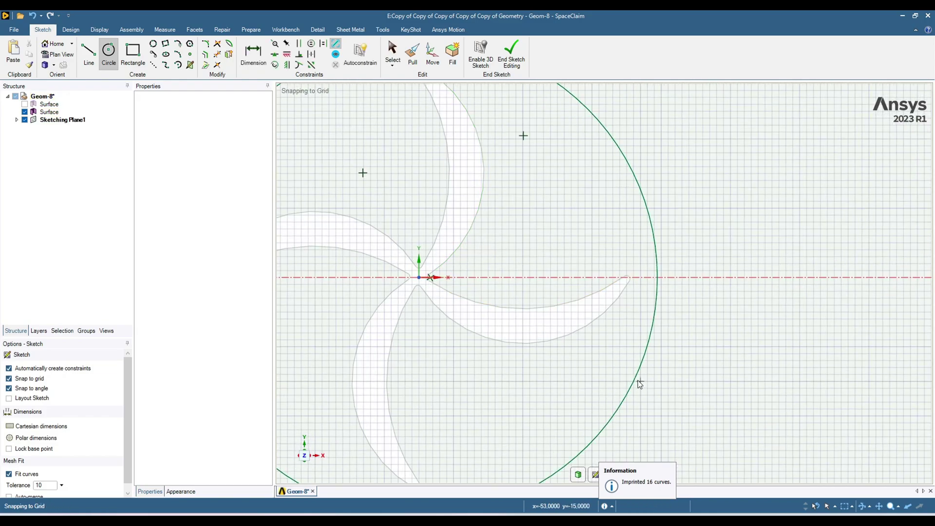
pyautogui.scroll(-4, 641, 385)
# Step: Give the circle a 66 mm diameter dimension
pyautogui.click(266, 49)
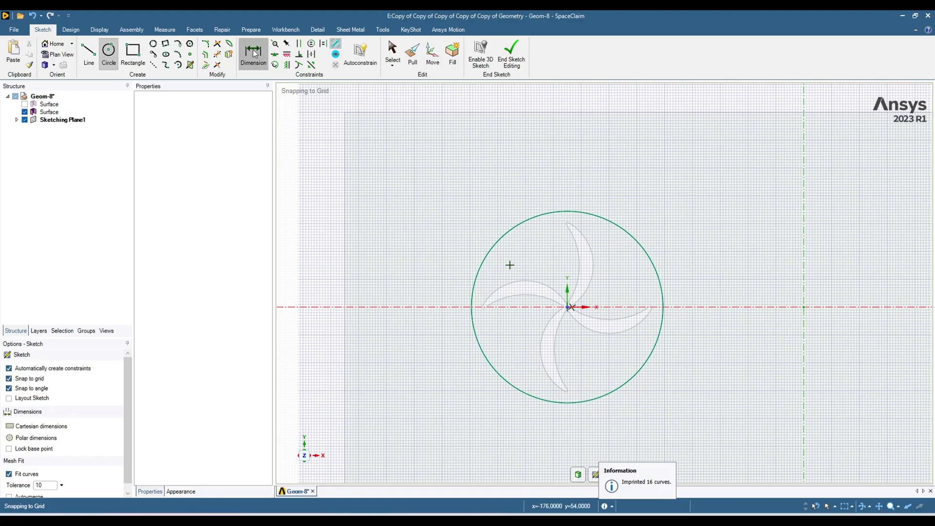
pyautogui.click(656, 363)
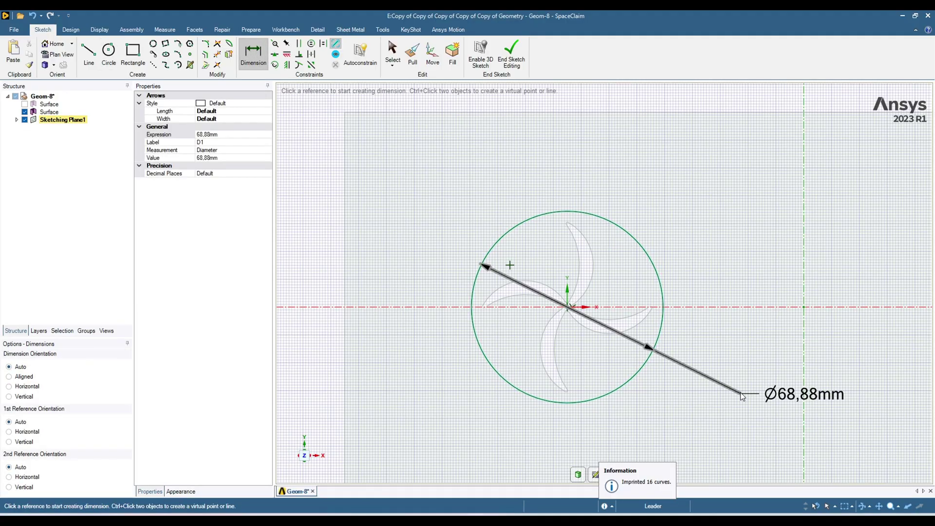
pyautogui.write('66')
pyautogui.press('Return')
# Step: End the circle sketch to create the disk surface, then check its visibility in the Structure tree
pyautogui.click(578, 475)
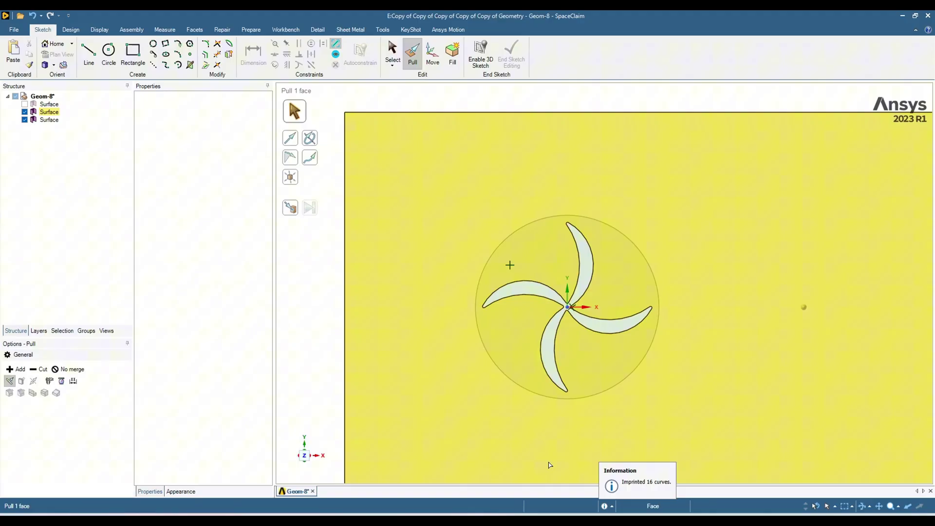
pyautogui.click(481, 334)
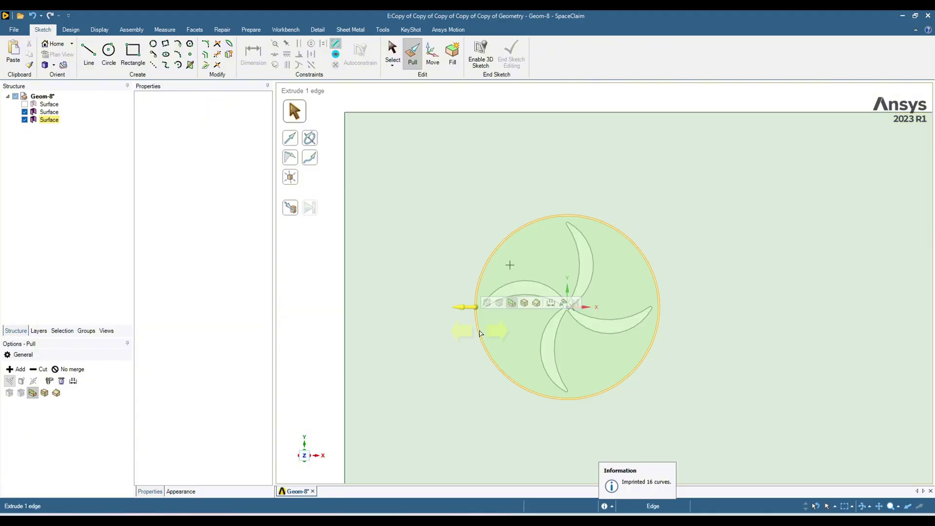
pyautogui.click(595, 331)
pyautogui.scroll(3, 595, 331)
pyautogui.press('Escape')
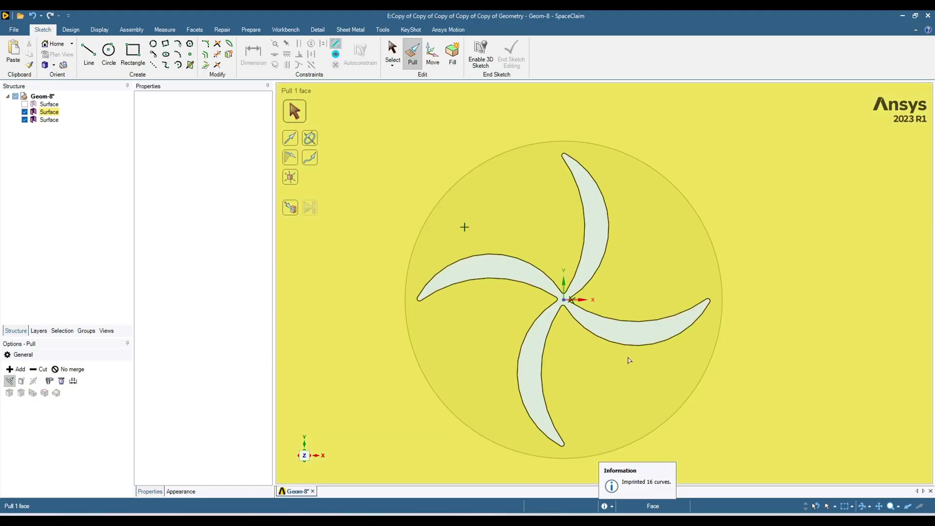
pyautogui.scroll(-3, 627, 359)
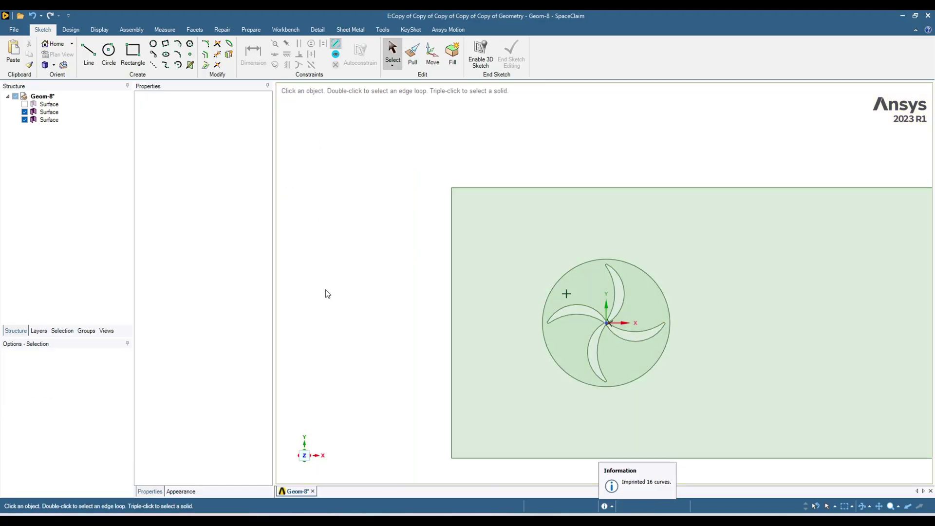
pyautogui.click(24, 120)
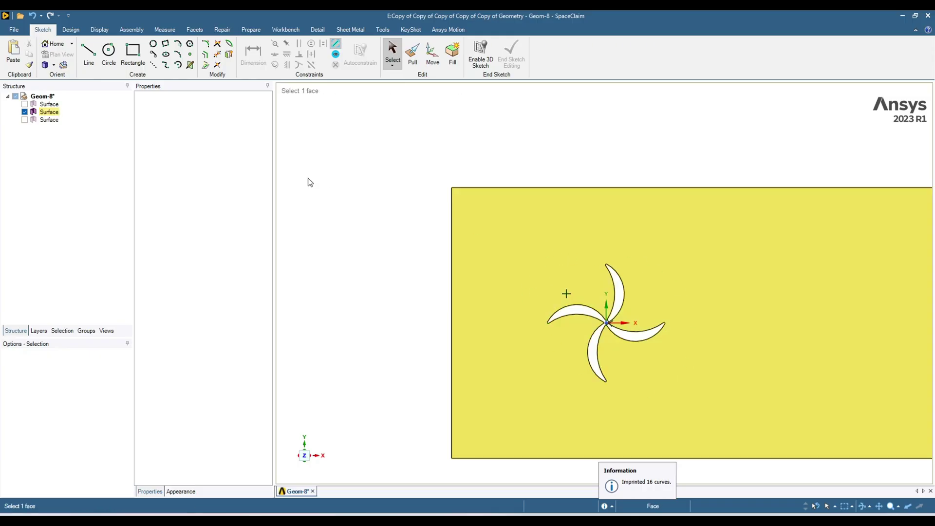
pyautogui.click(24, 120)
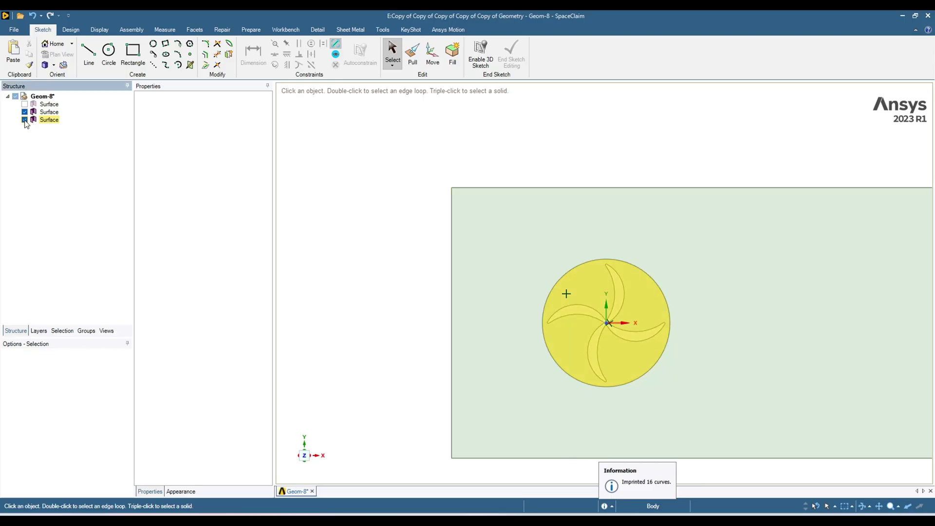
pyautogui.click(99, 30)
pyautogui.click(70, 30)
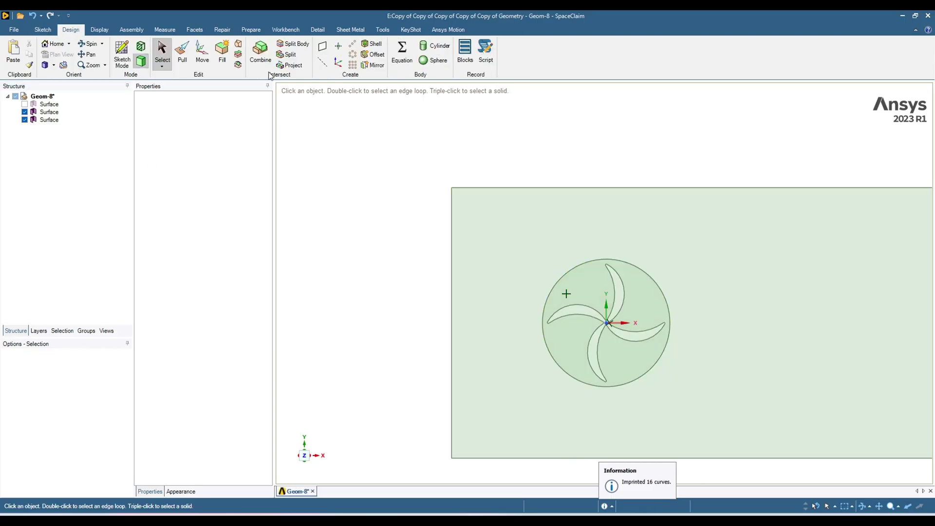
# Step: Split the rectangular surface with the disk using Combine, then hide the disk
pyautogui.click(260, 54)
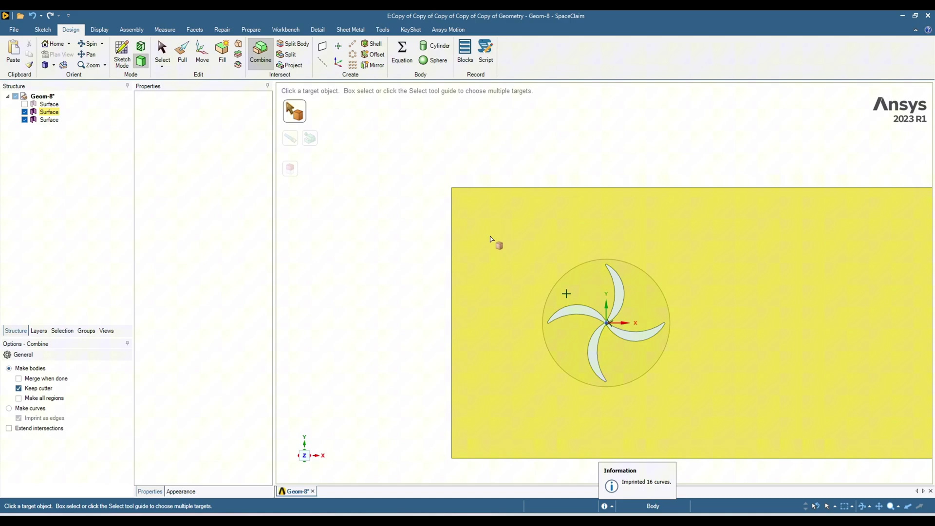
pyautogui.click(490, 238)
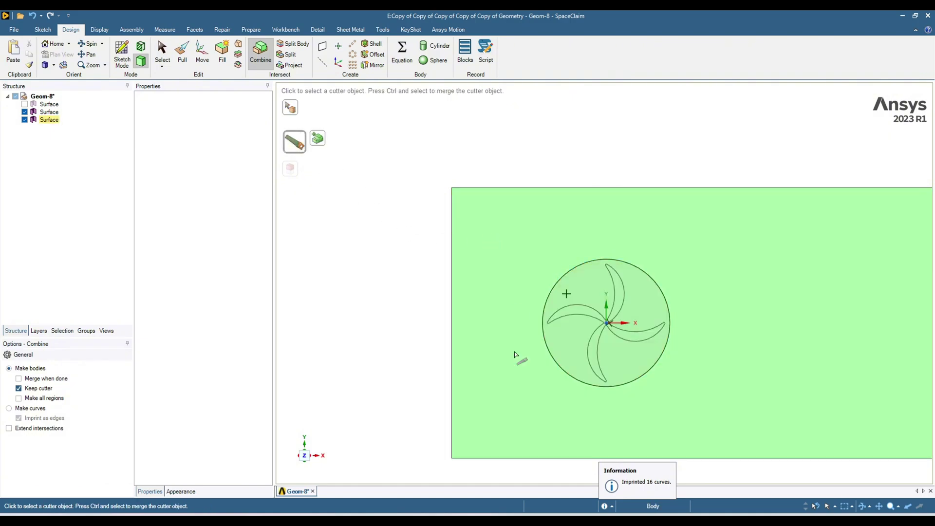
pyautogui.press('Escape')
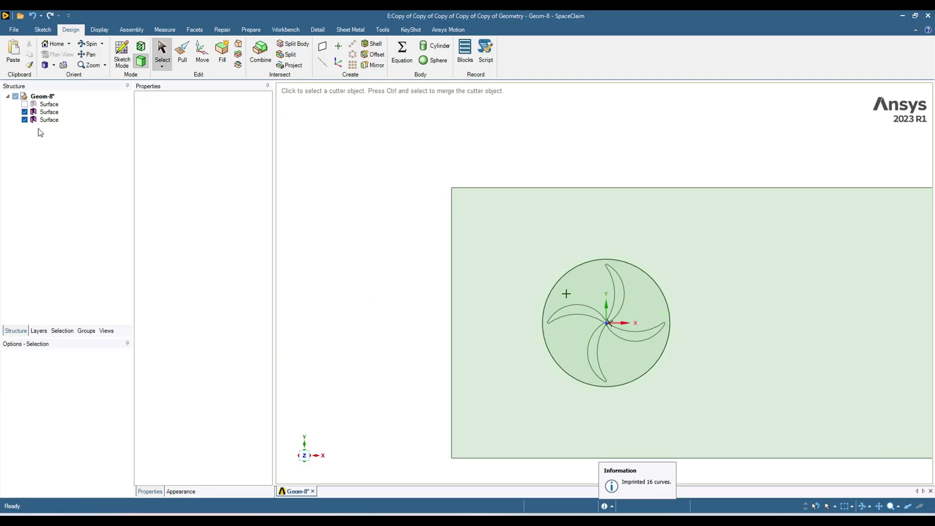
pyautogui.click(24, 120)
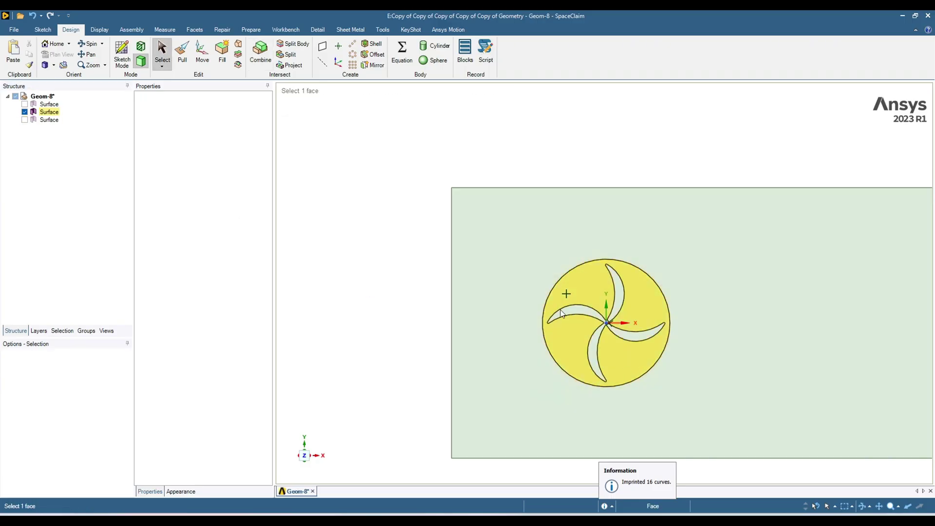
pyautogui.scroll(2, 577, 316)
pyautogui.scroll(-2, 588, 310)
pyautogui.scroll(3, 582, 311)
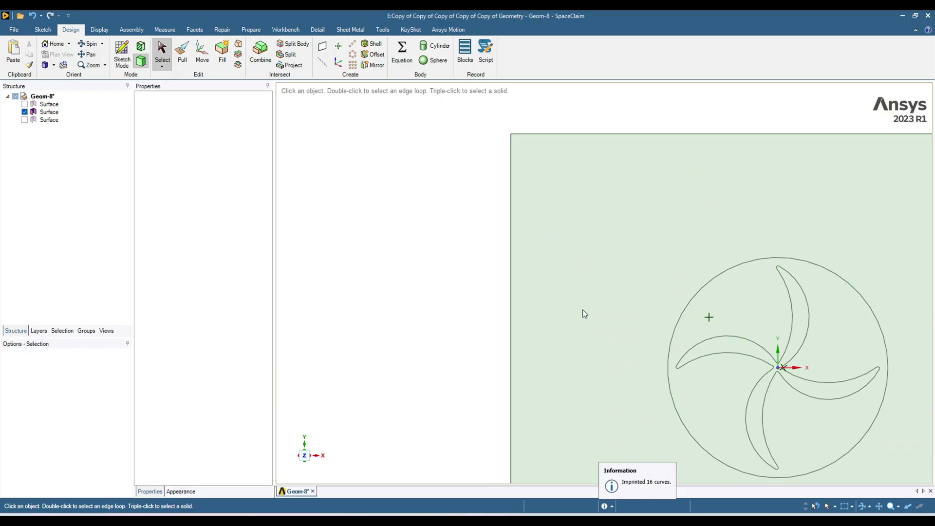
pyautogui.scroll(2, 849, 370)
# Step: Detach the outer rectangular region into its own surface
pyautogui.click(678, 332)
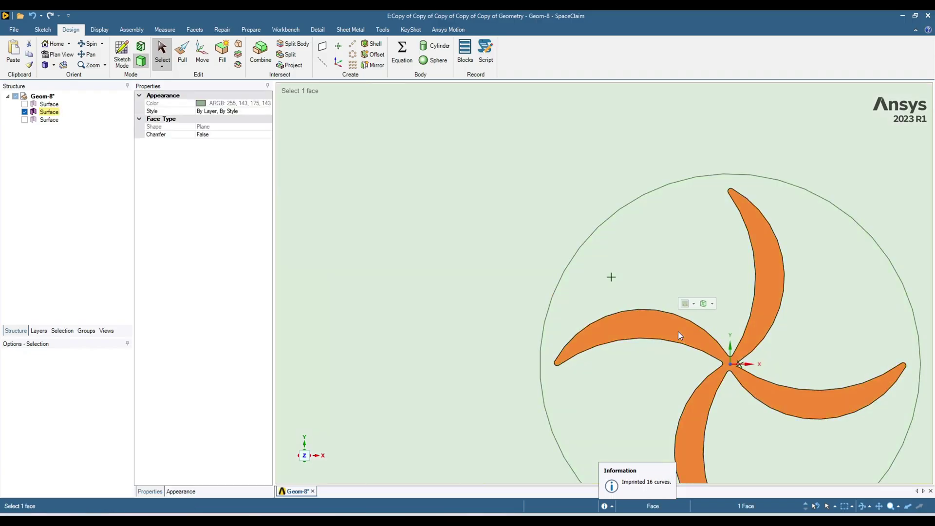
pyautogui.press('Escape')
pyautogui.click(495, 216)
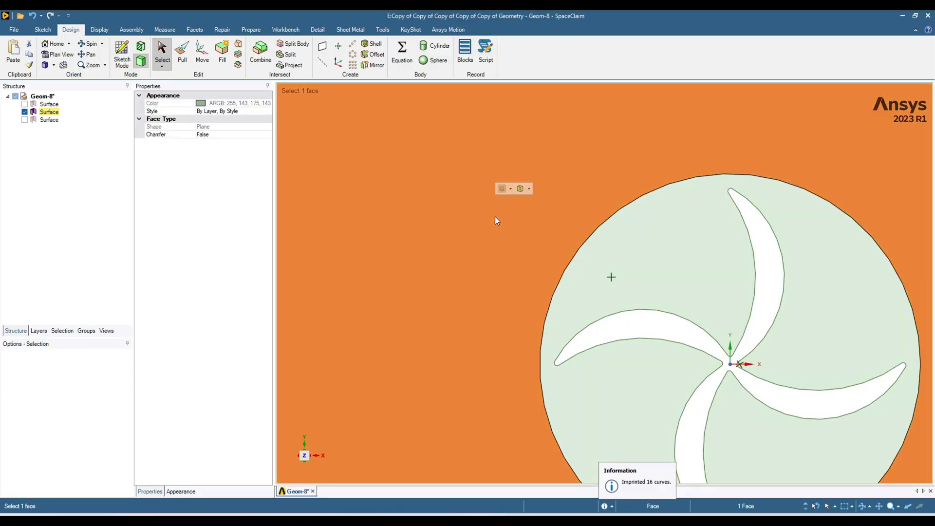
pyautogui.rightClick(487, 215)
pyautogui.click(529, 219)
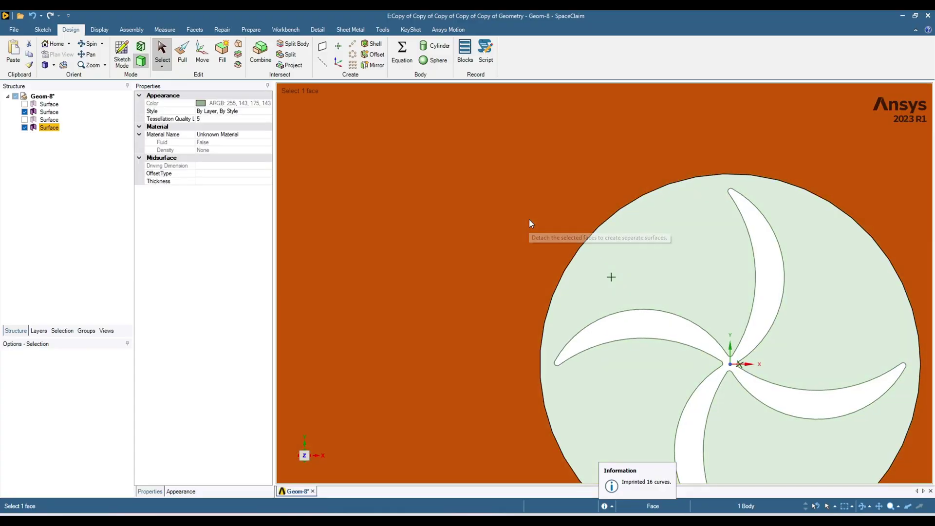
pyautogui.scroll(-4, 542, 296)
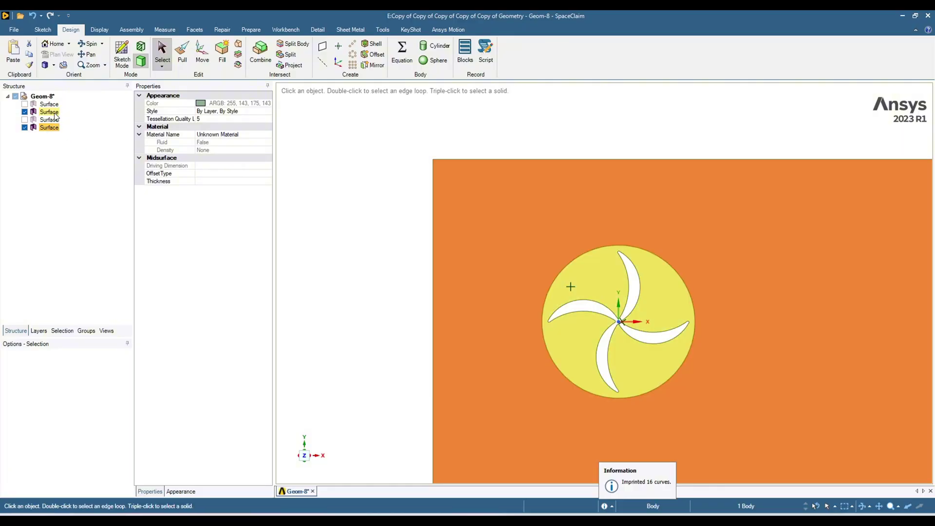
# Step: Select the extra surfaces in the Structure tree and review their context menu
pyautogui.click(55, 120)
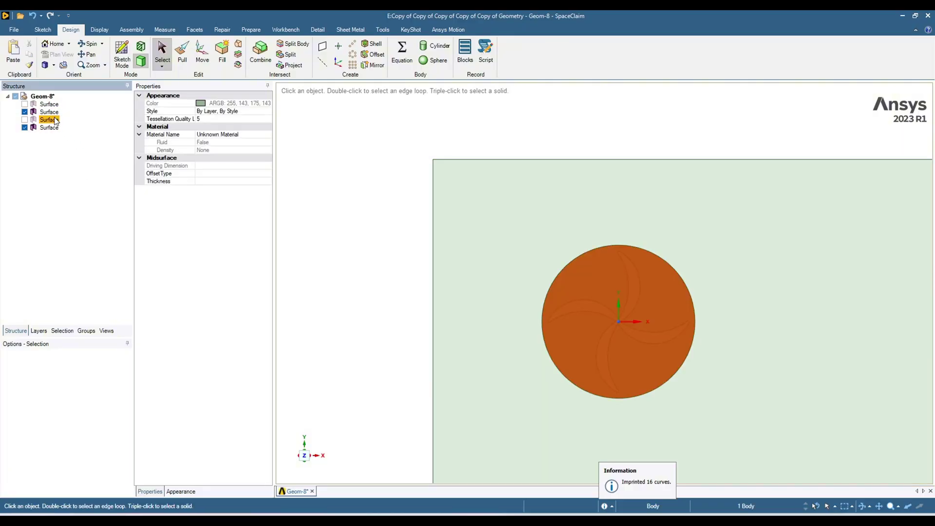
pyautogui.keyDown('ctrl'); pyautogui.click(48, 103); pyautogui.keyUp('ctrl')
pyautogui.rightClick(54, 104)
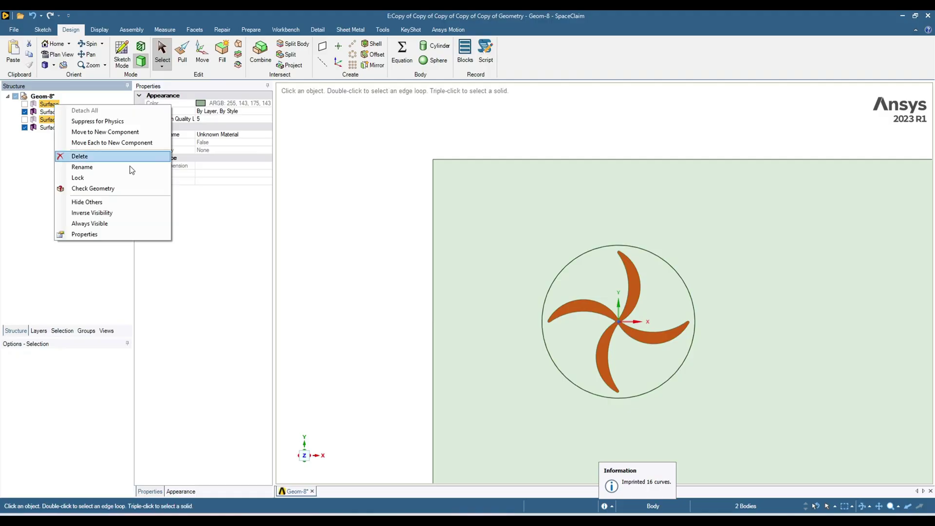
pyautogui.press('Escape')
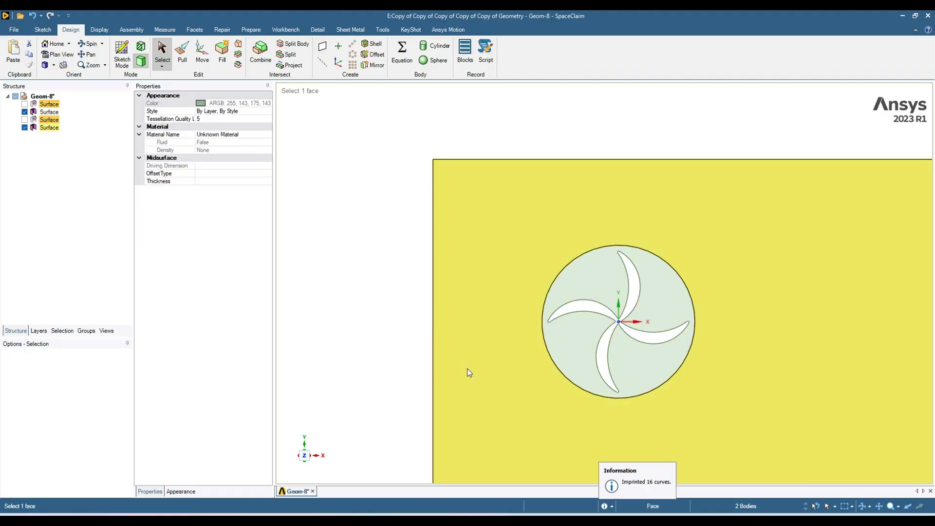
pyautogui.scroll(-3, 408, 312)
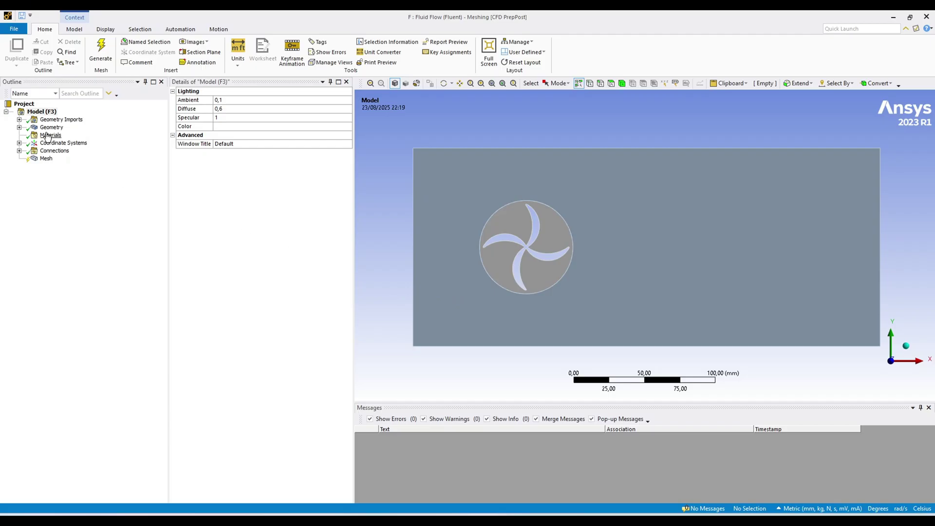
# Step: Rename the bladed disc body inner_fluid and the surrounding rectangle outer_fluid
pyautogui.click(19, 127)
pyautogui.click(87, 136)
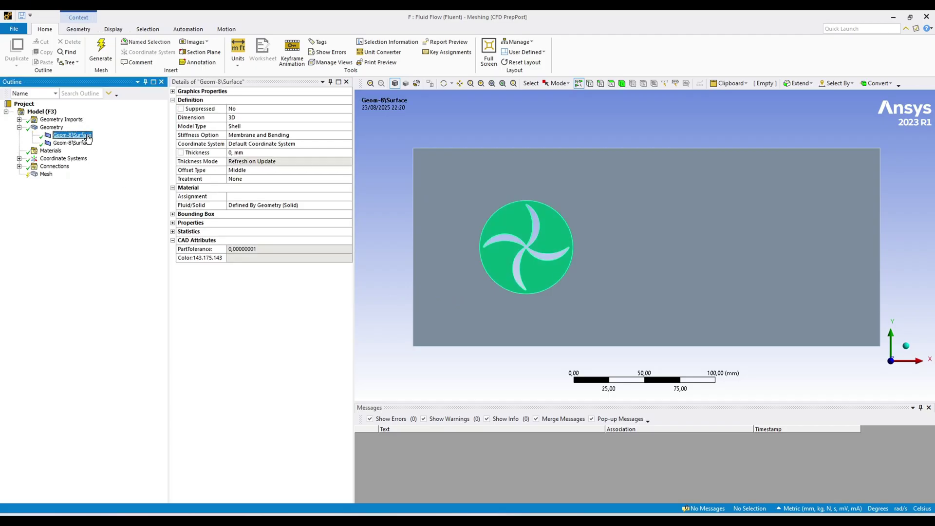
pyautogui.write('inner_fluid')
pyautogui.click(65, 143)
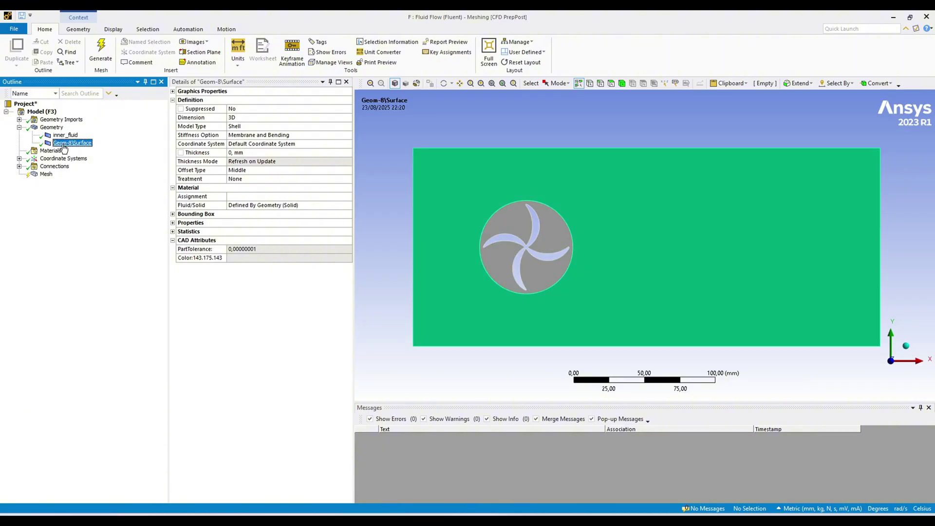
pyautogui.click(63, 144)
pyautogui.write('outer_fluid')
pyautogui.click(79, 323)
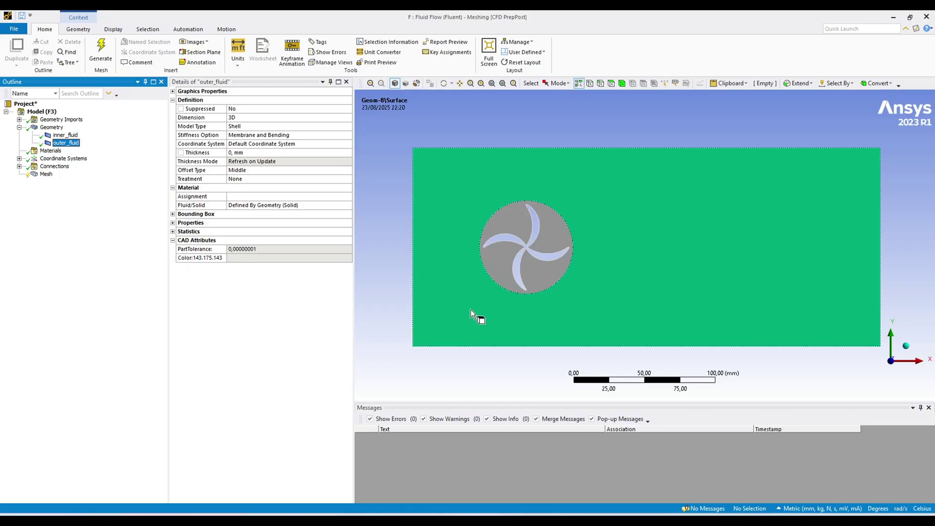
# Step: Set the rotor disc's outer edge as the contact side of the inner_fluid–outer_fluid contact region
pyautogui.click(20, 167)
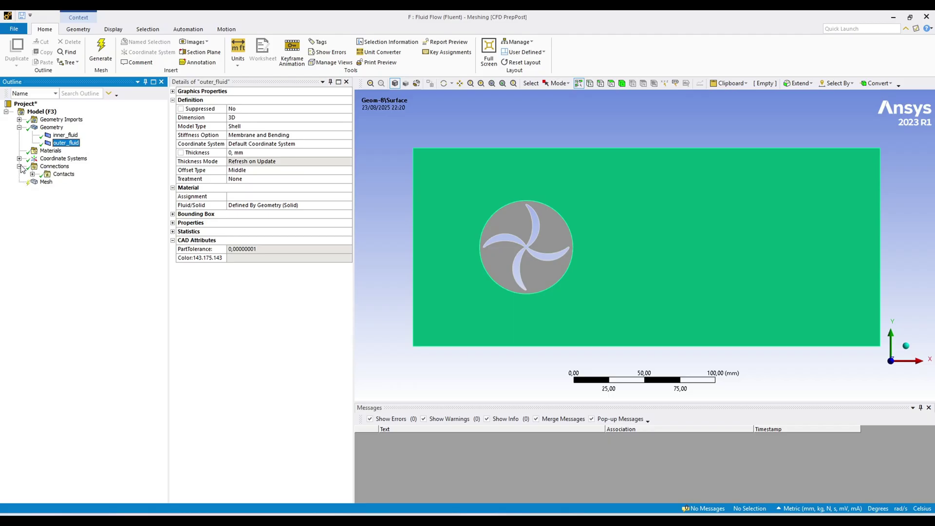
pyautogui.click(477, 282)
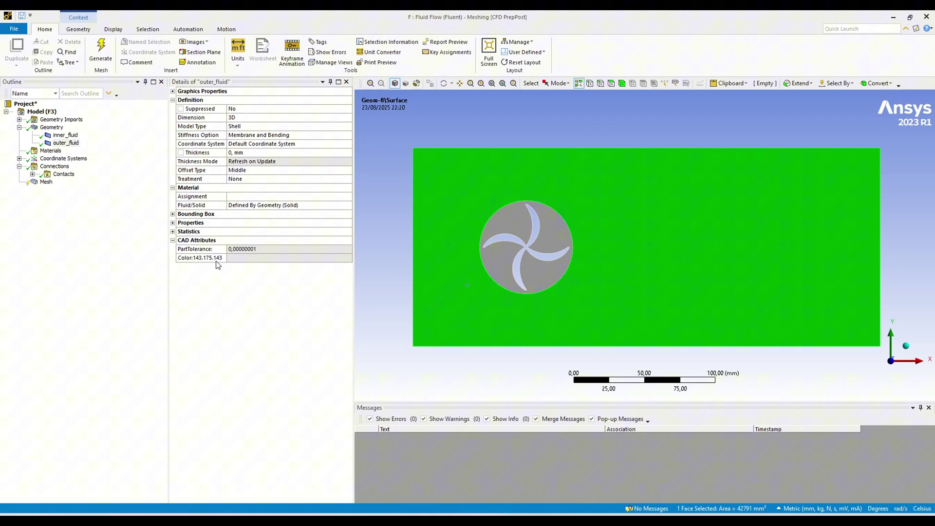
pyautogui.click(33, 174)
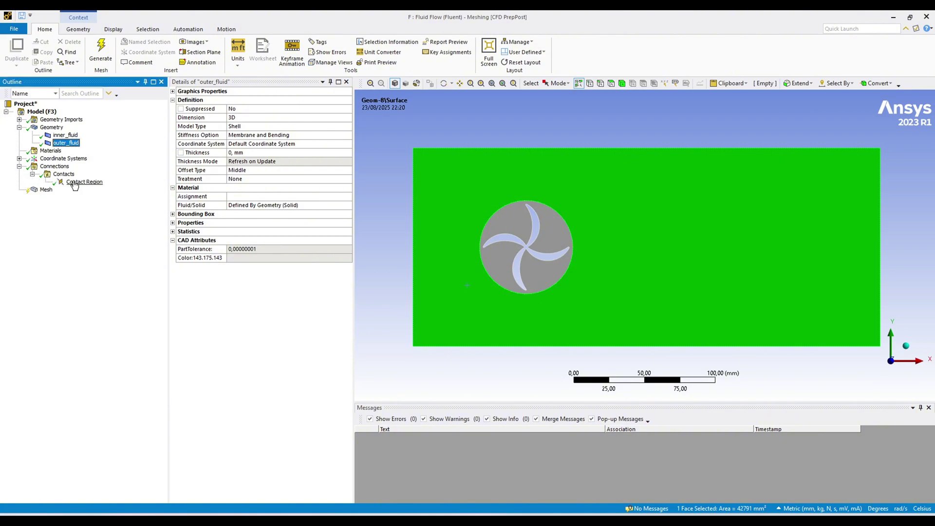
pyautogui.click(74, 182)
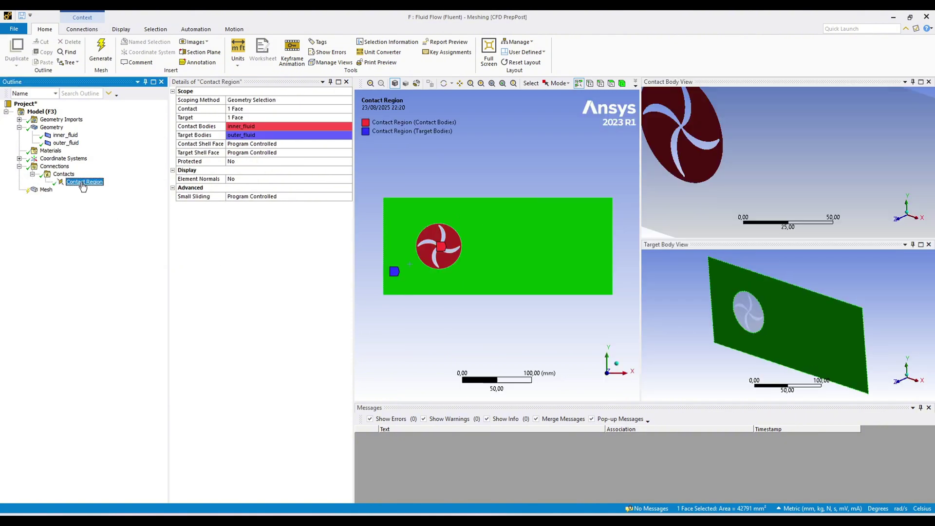
pyautogui.click(423, 305)
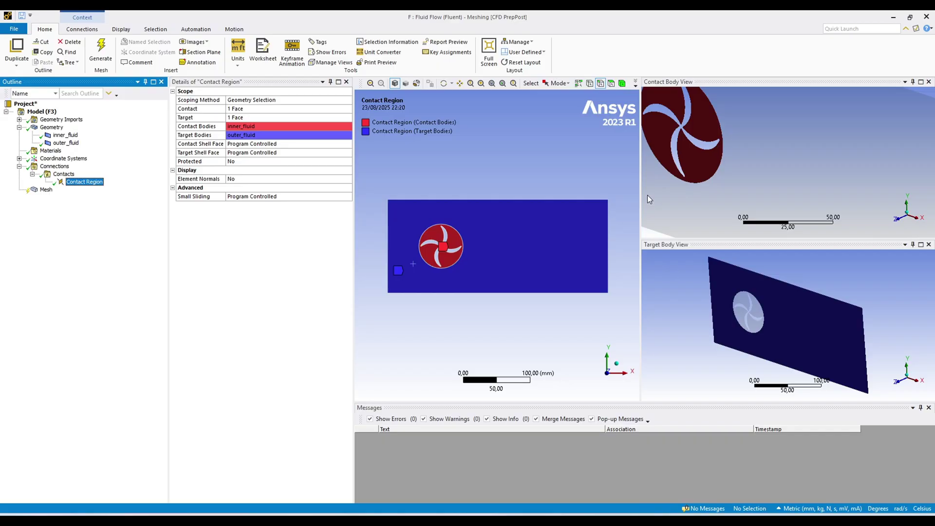
pyautogui.click(721, 168)
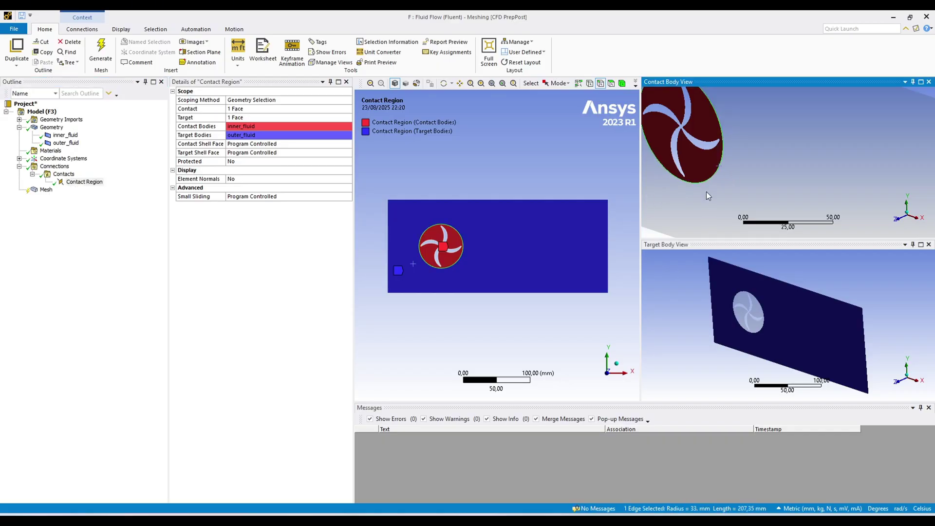
pyautogui.click(237, 110)
pyautogui.click(238, 109)
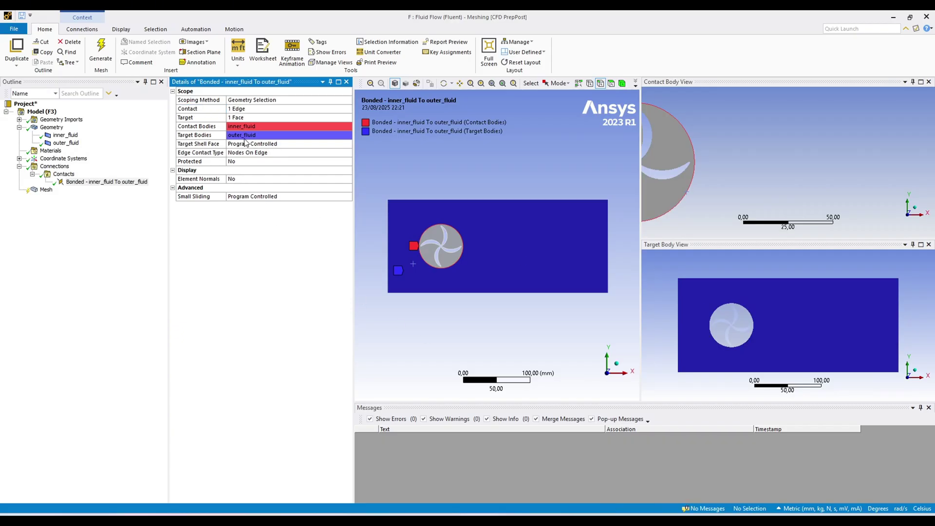
# Step: Set the circular edge in outer_fluid as the contact region's target side
pyautogui.click(719, 343)
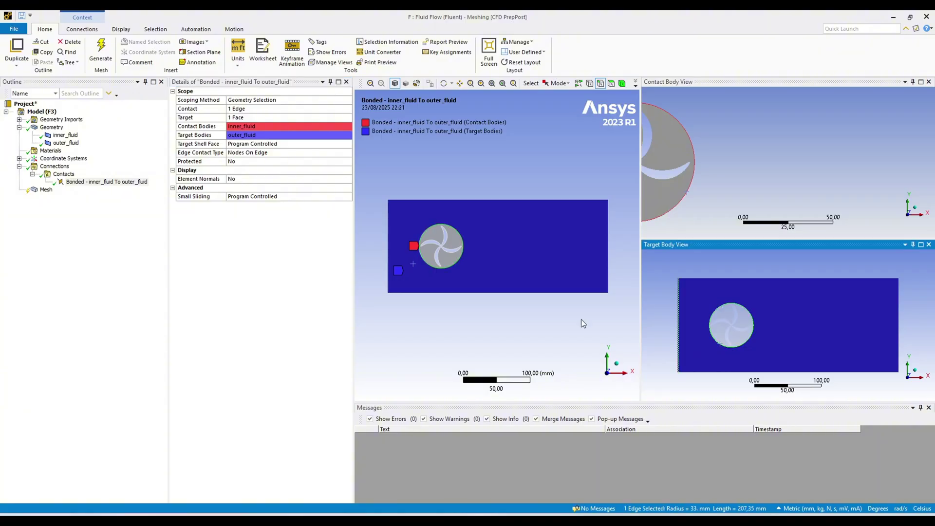
pyautogui.click(236, 118)
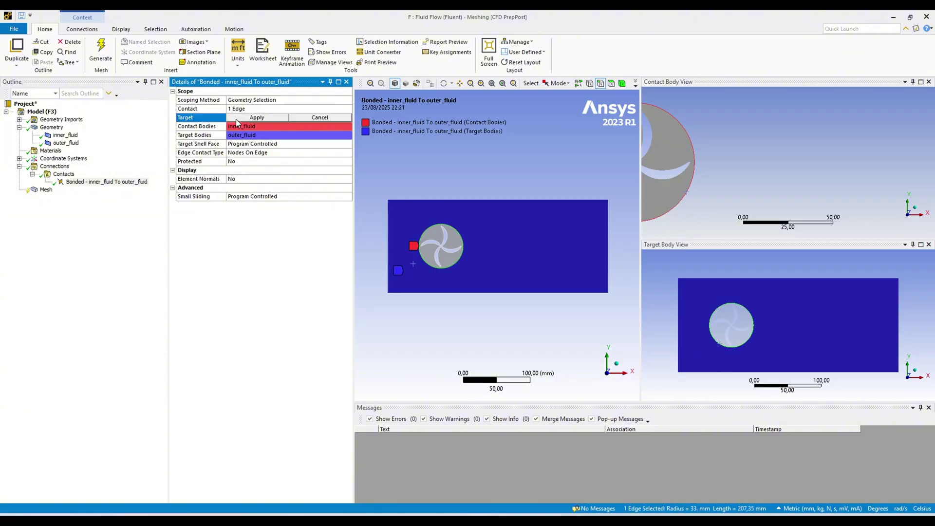
pyautogui.click(239, 117)
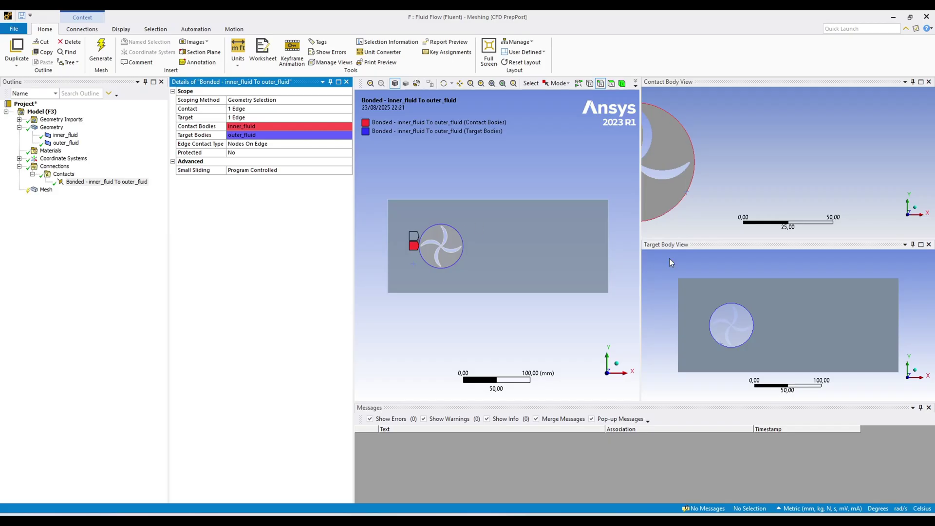
pyautogui.scroll(2, 789, 325)
pyautogui.scroll(-5, 788, 181)
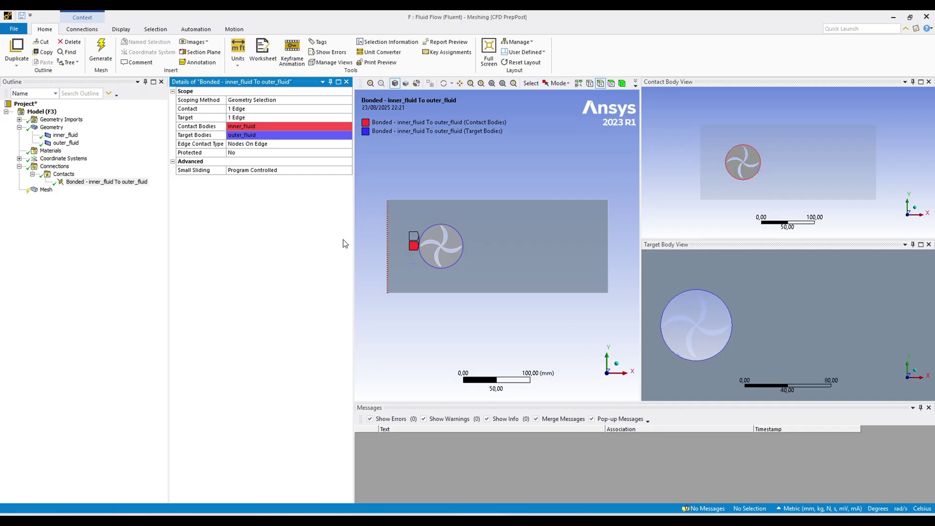
# Step: Set Connections' 'Generate Automatic Connection On Refresh' to No
pyautogui.click(55, 166)
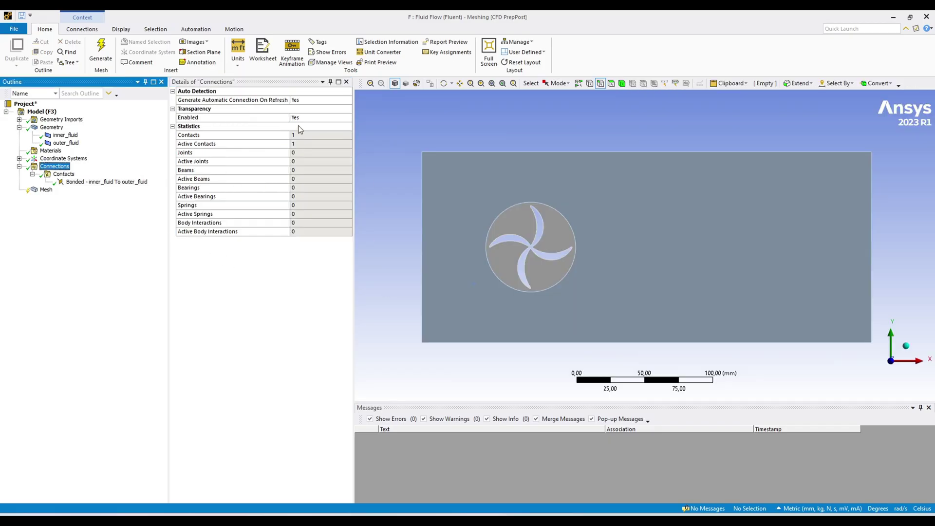
pyautogui.click(313, 99)
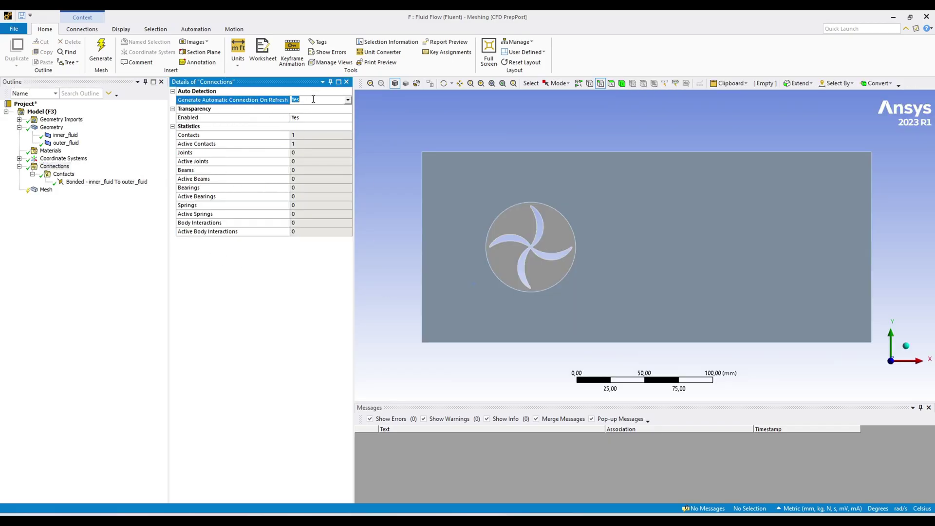
pyautogui.click(347, 100)
pyautogui.click(331, 115)
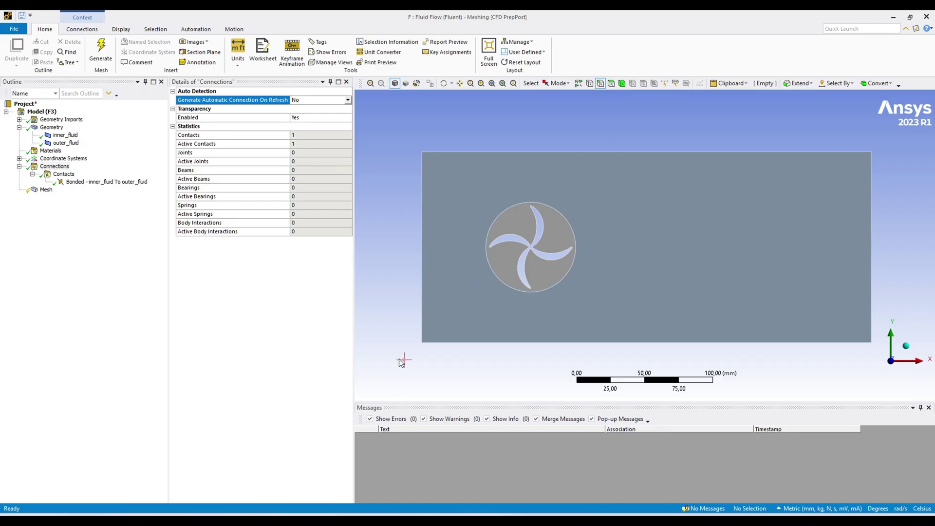
# Step: Name the rectangle's left edge 'inlet' and its right edge 'outlet'
pyautogui.click(420, 269)
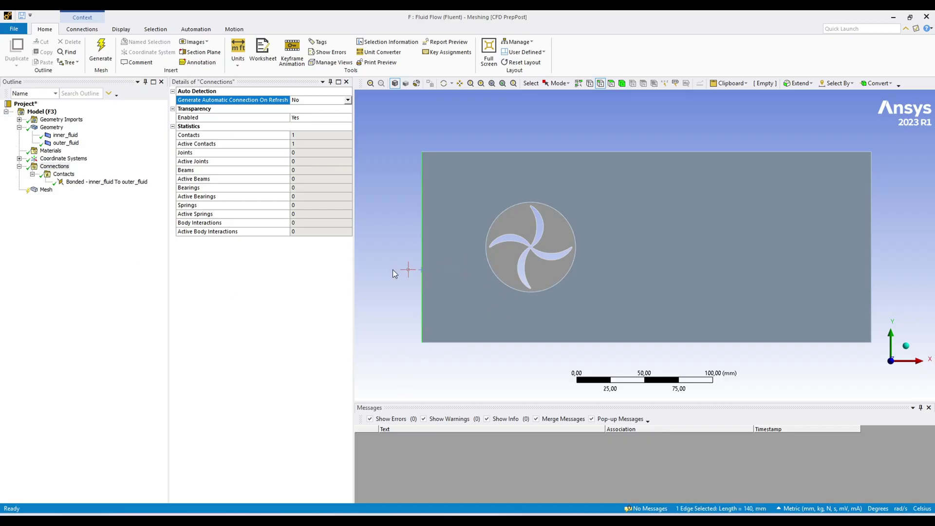
pyautogui.write('ninl')
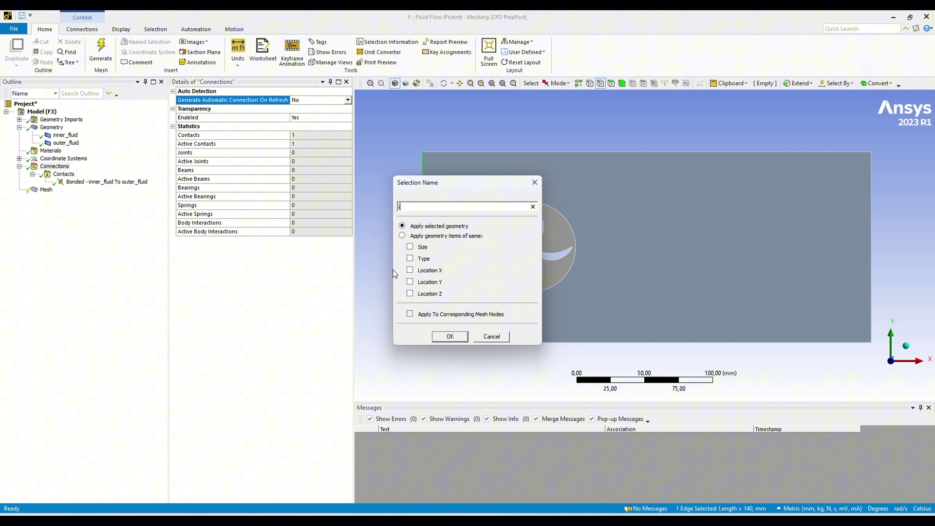
pyautogui.write('et')
pyautogui.click(451, 337)
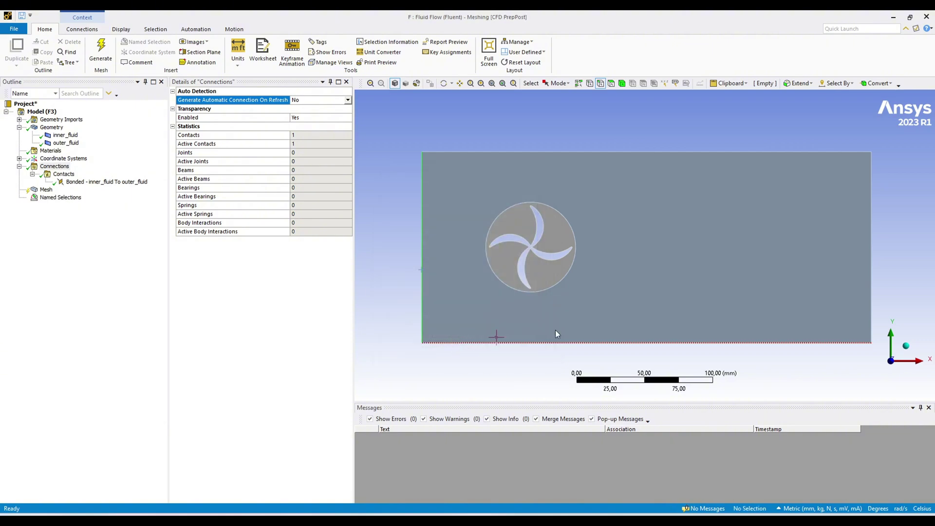
pyautogui.click(872, 240)
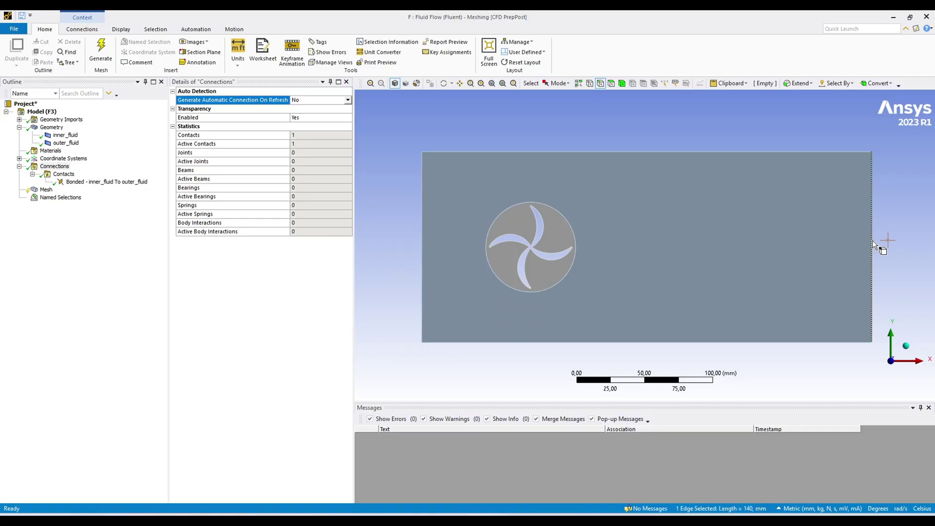
pyautogui.write('n')
pyautogui.write('o')
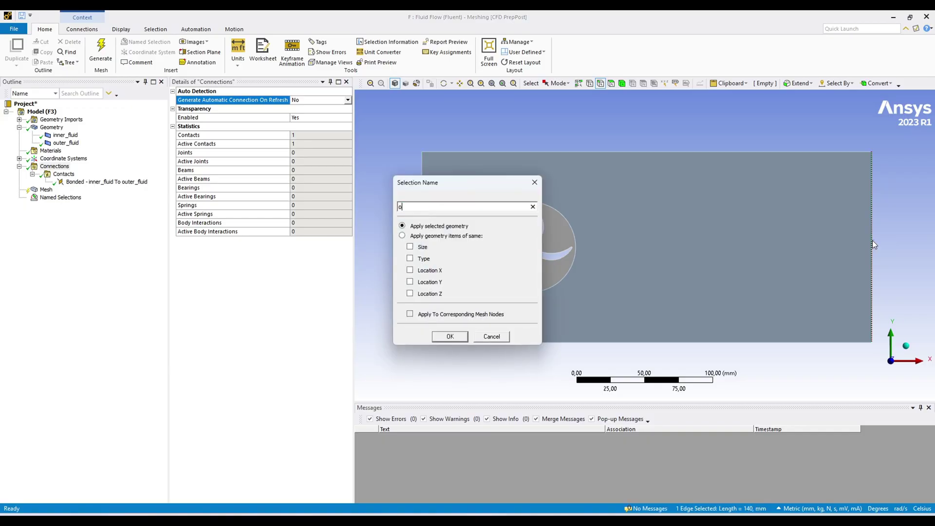
pyautogui.write('utlet')
pyautogui.press('Return')
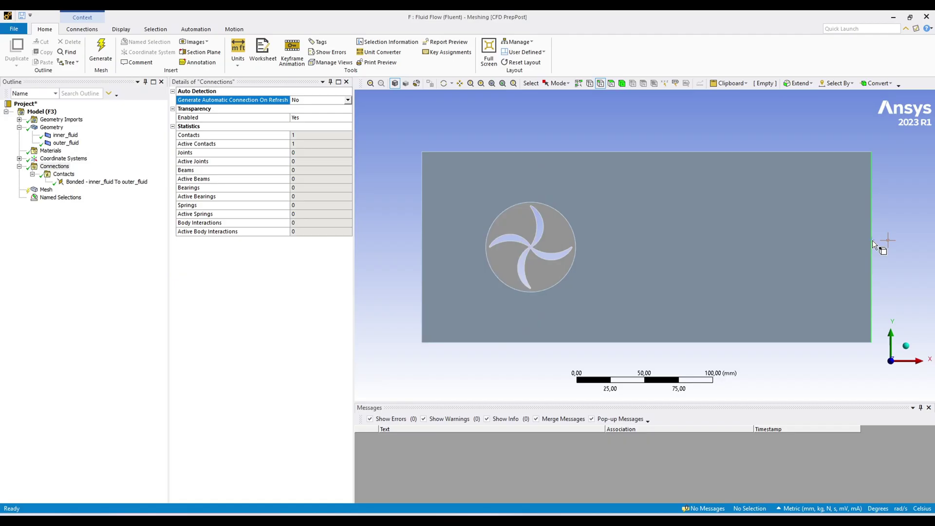
pyautogui.scroll(-2, 569, 269)
pyautogui.scroll(5, 469, 231)
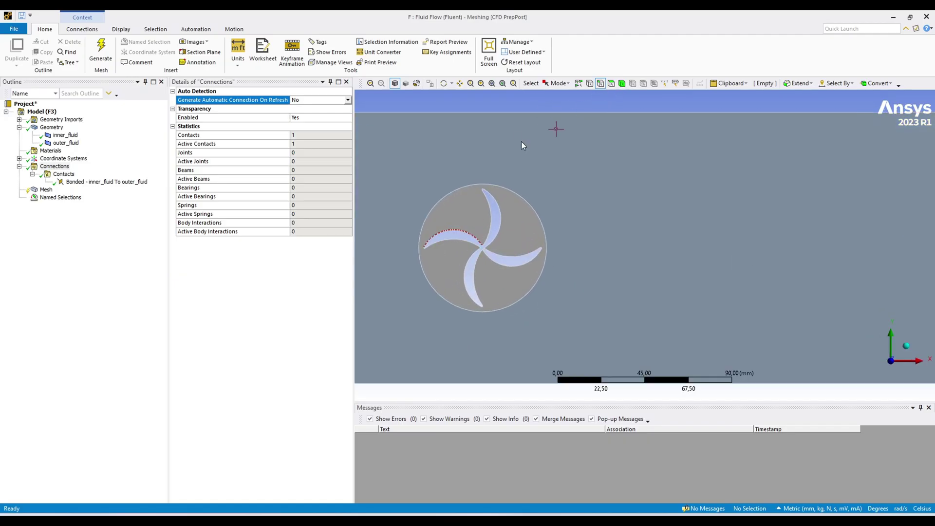
# Step: Select all the rotor blade edges and name them 'impeller'
pyautogui.click(468, 233)
pyautogui.hotkey('ctrl', 'a')
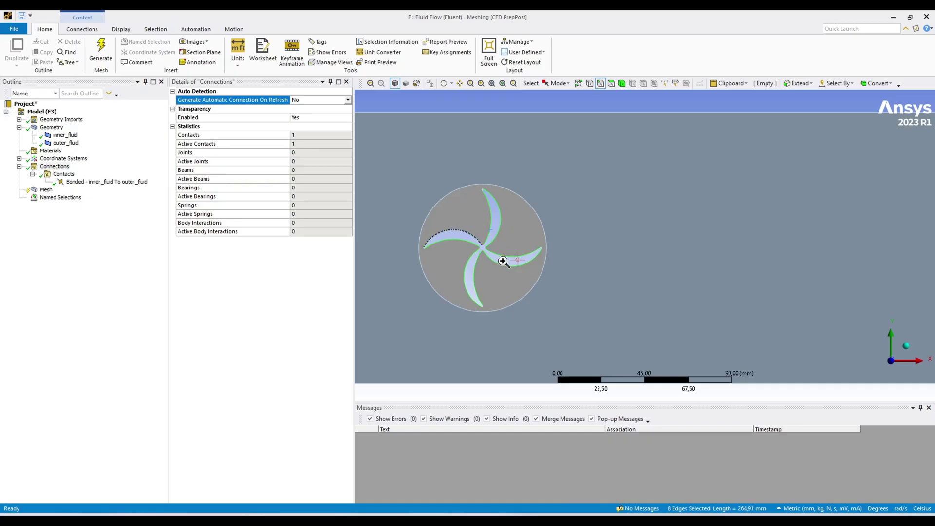
pyautogui.scroll(5, 629, 302)
pyautogui.scroll(-2, 515, 168)
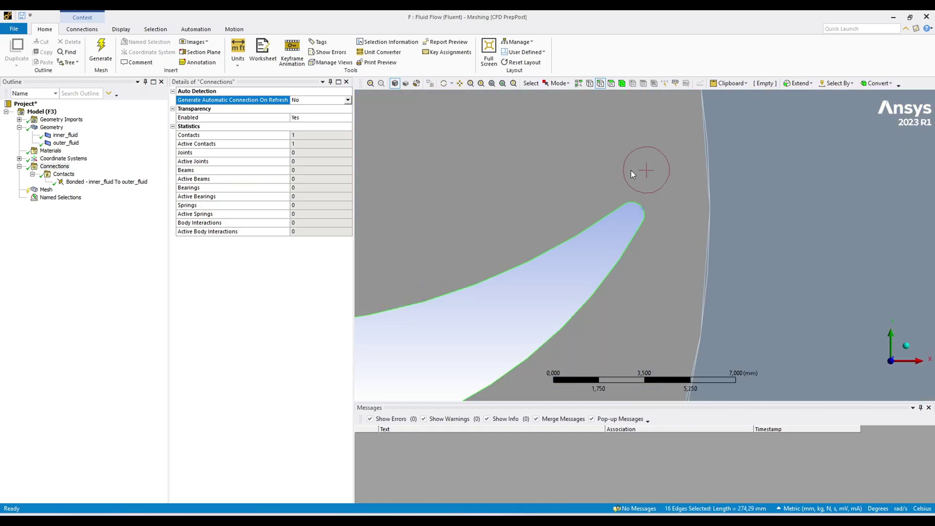
pyautogui.press('n')
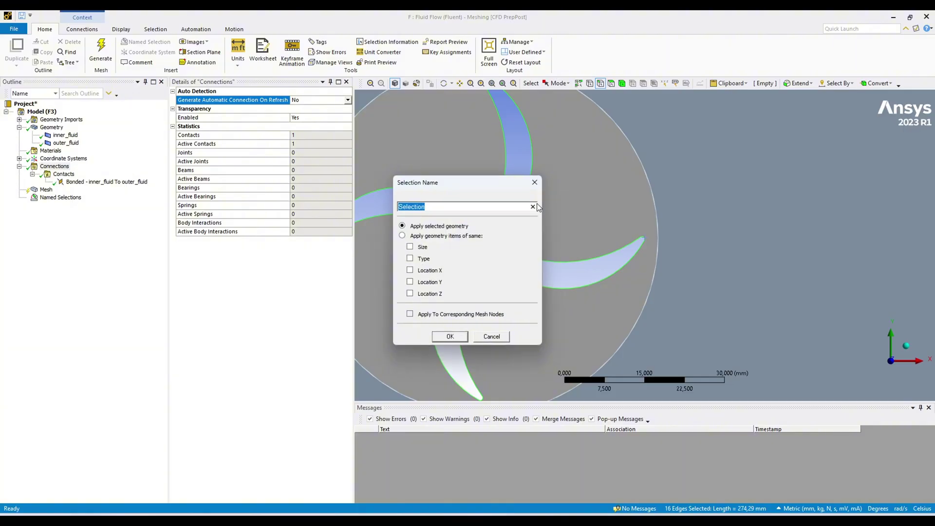
pyautogui.write('impeller')
pyautogui.press('Return')
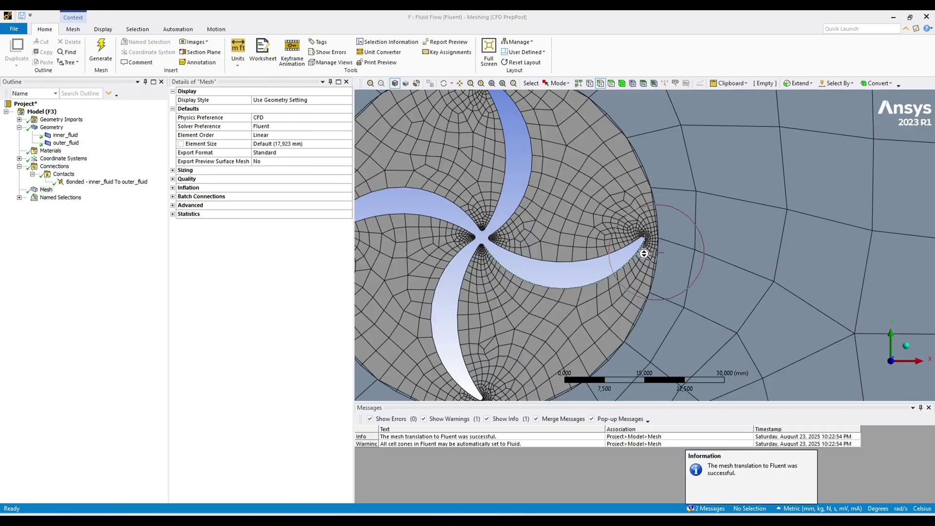
# Step: Insert an Inflation control on the mesh scoped to the rotor disc face
pyautogui.scroll(-3, 643, 253)
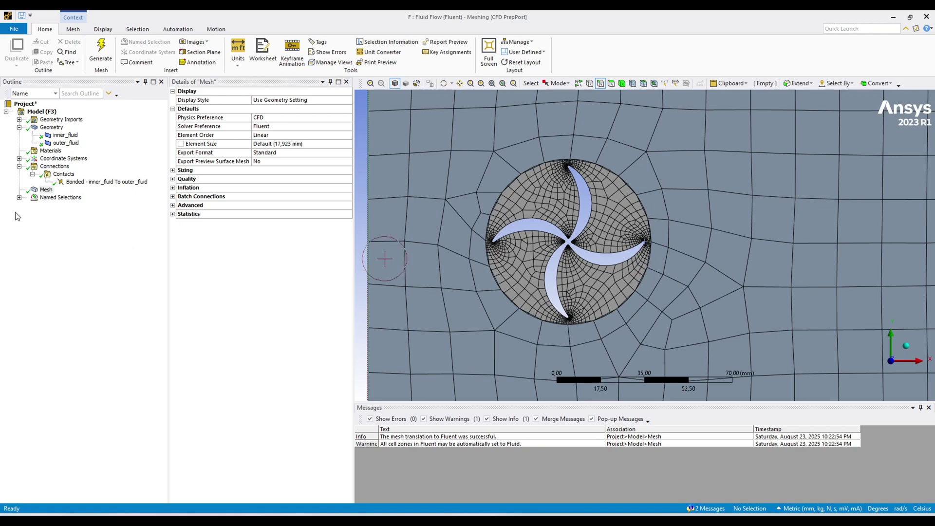
pyautogui.rightClick(50, 189)
pyautogui.moveTo(111, 199)
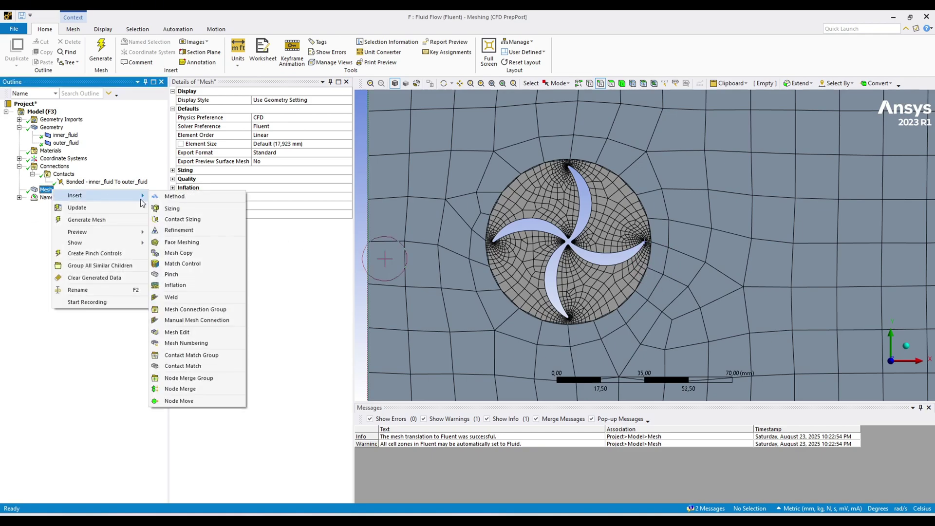
pyautogui.click(197, 286)
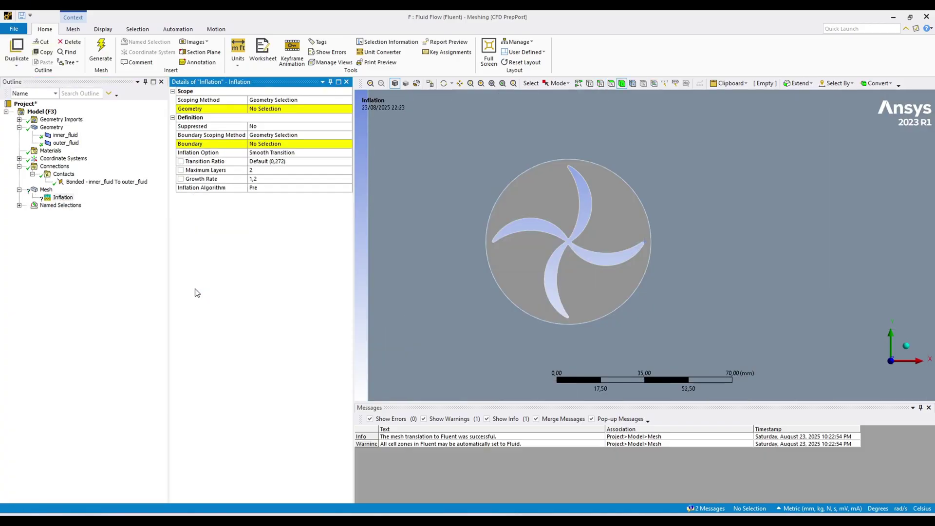
pyautogui.click(566, 206)
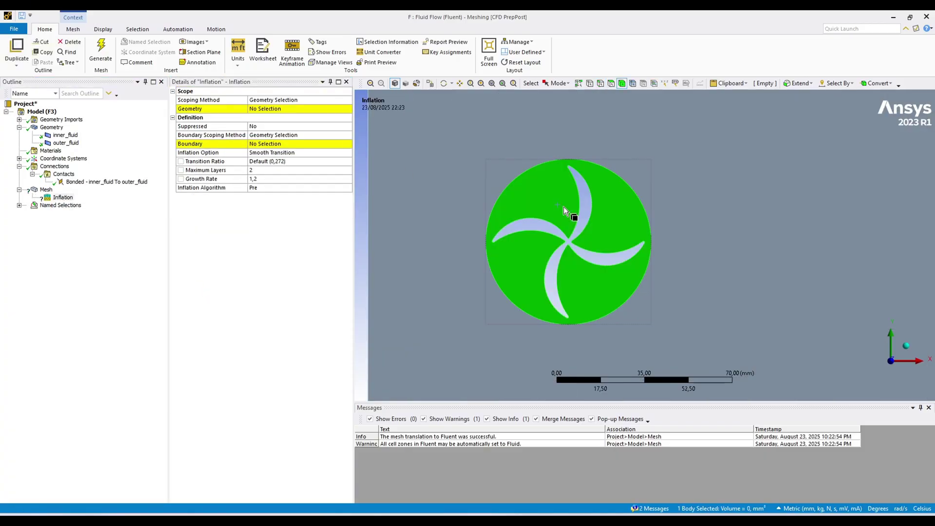
pyautogui.click(262, 110)
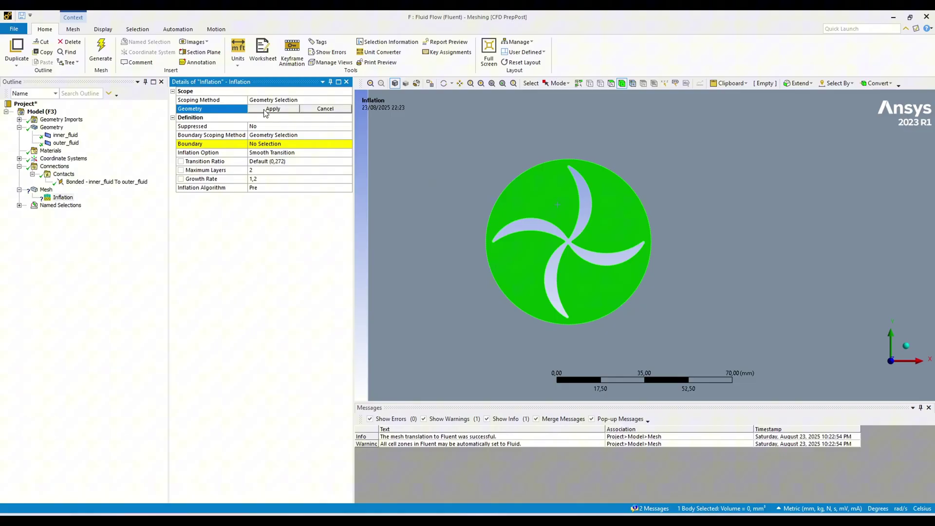
pyautogui.click(266, 109)
# Step: Grow the inflation from the blades named selection with a maximum of 8 layers
pyautogui.click(349, 136)
pyautogui.click(349, 137)
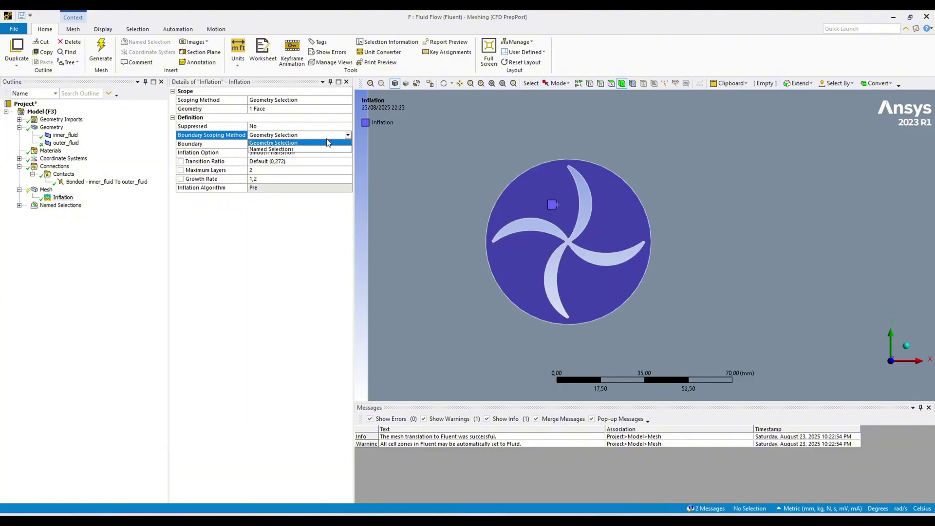
pyautogui.click(306, 148)
pyautogui.click(349, 143)
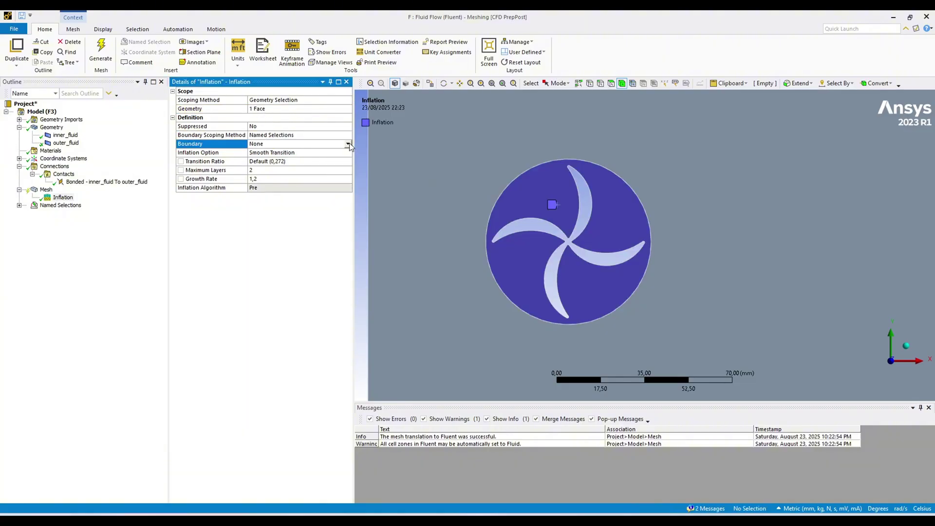
pyautogui.click(348, 144)
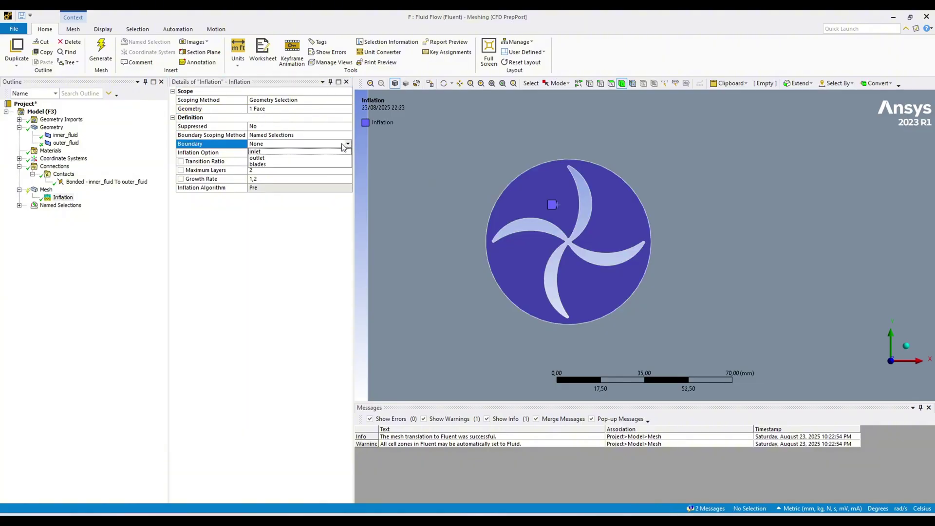
pyautogui.click(268, 164)
pyautogui.click(254, 170)
pyautogui.write('8')
pyautogui.press('Return')
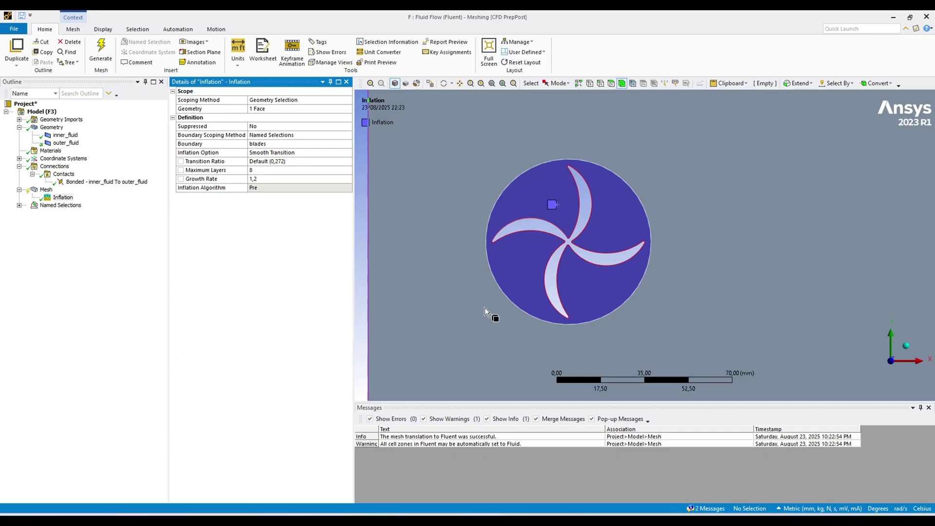
# Step: Add a Face Sizing of 1 mm on the inner rotor disc face
pyautogui.click(47, 190)
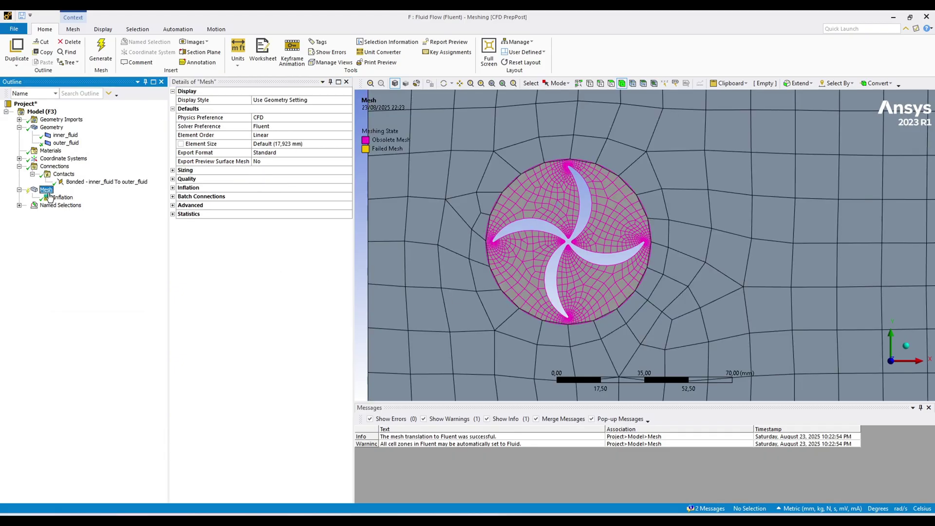
pyautogui.rightClick(46, 190)
pyautogui.moveTo(122, 200)
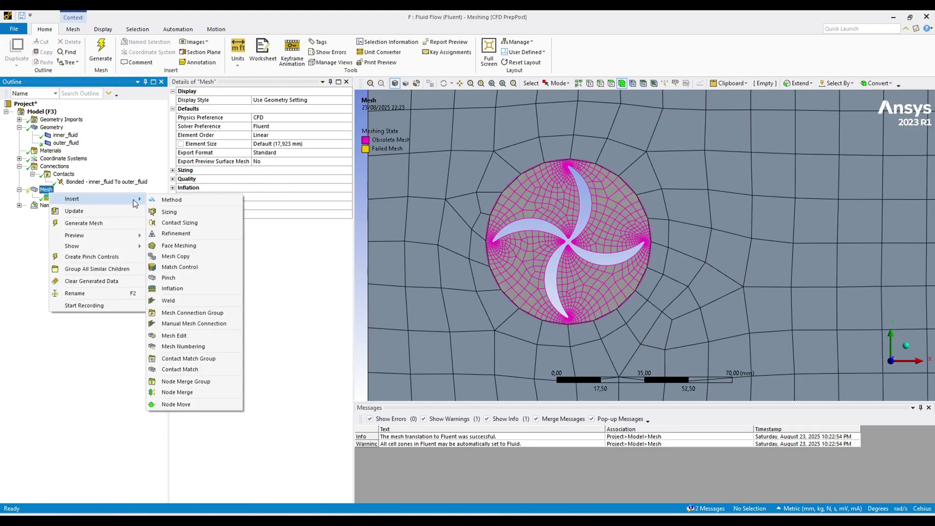
pyautogui.click(197, 212)
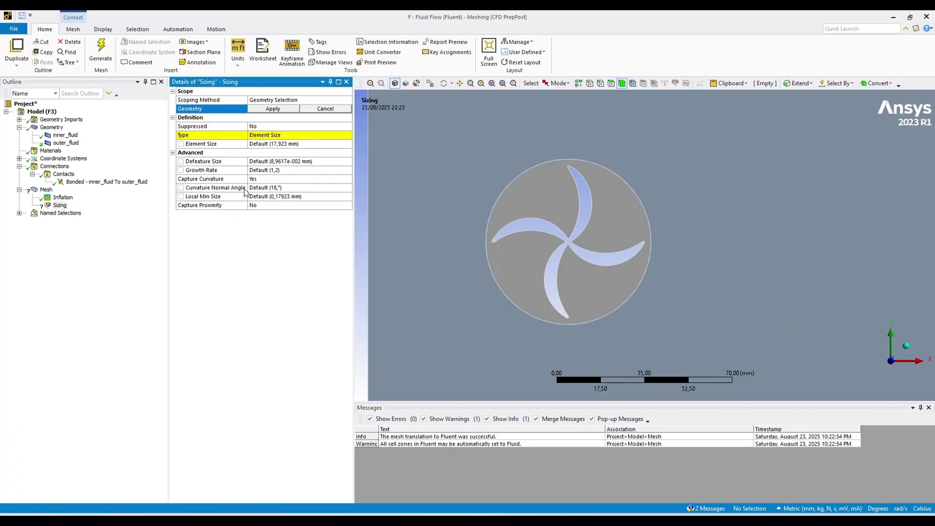
pyautogui.click(612, 83)
pyautogui.click(533, 206)
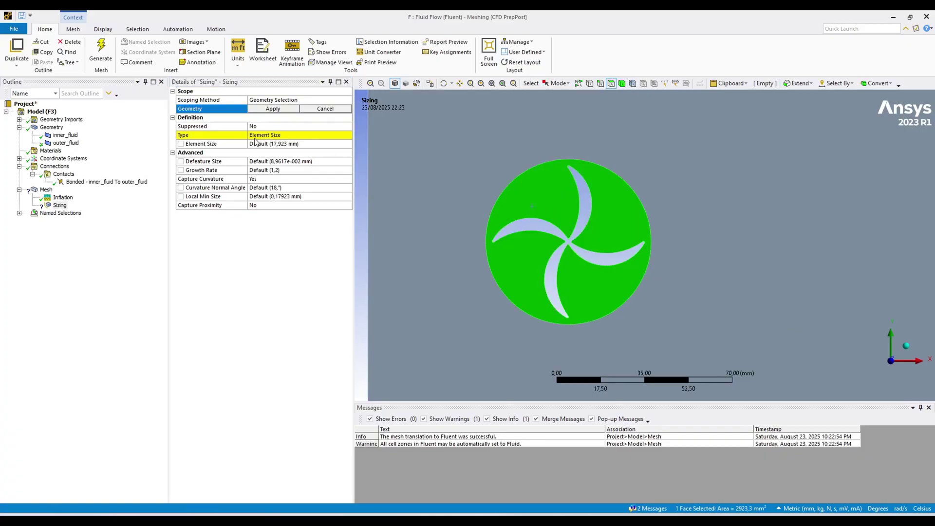
pyautogui.click(273, 109)
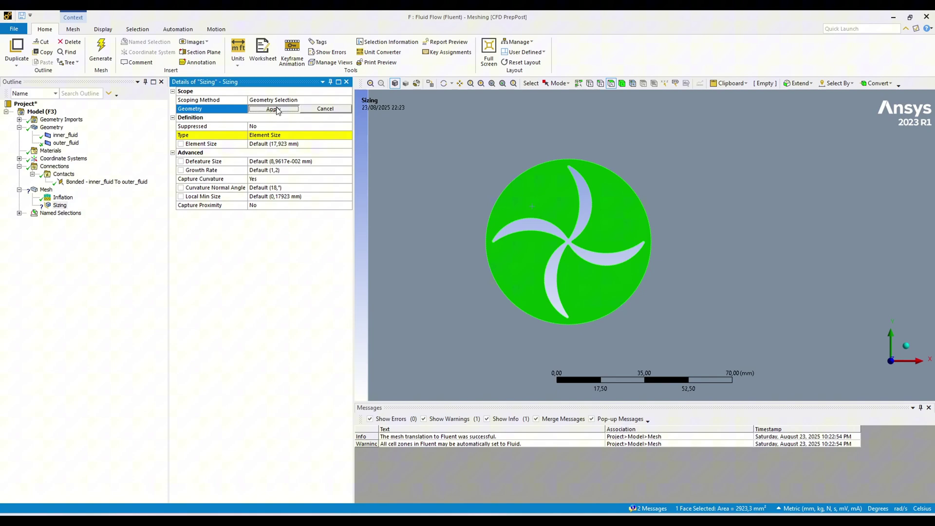
pyautogui.click(263, 143)
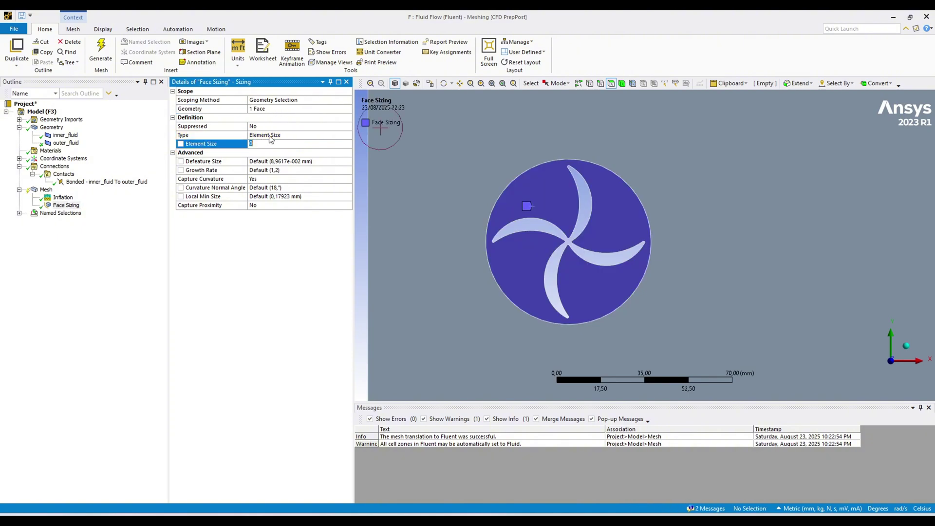
pyautogui.write('1, mm')
# Step: Set the global mesh element size to 10 mm
pyautogui.click(46, 190)
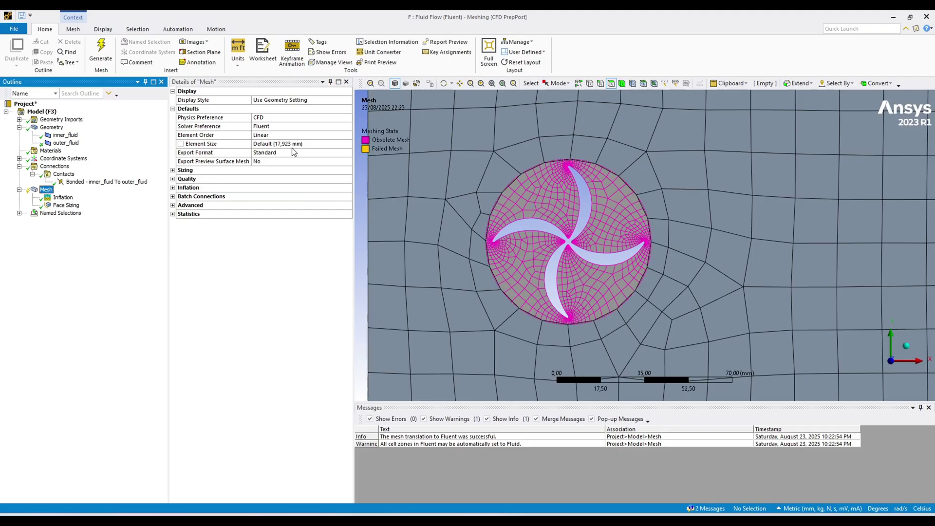
pyautogui.click(280, 144)
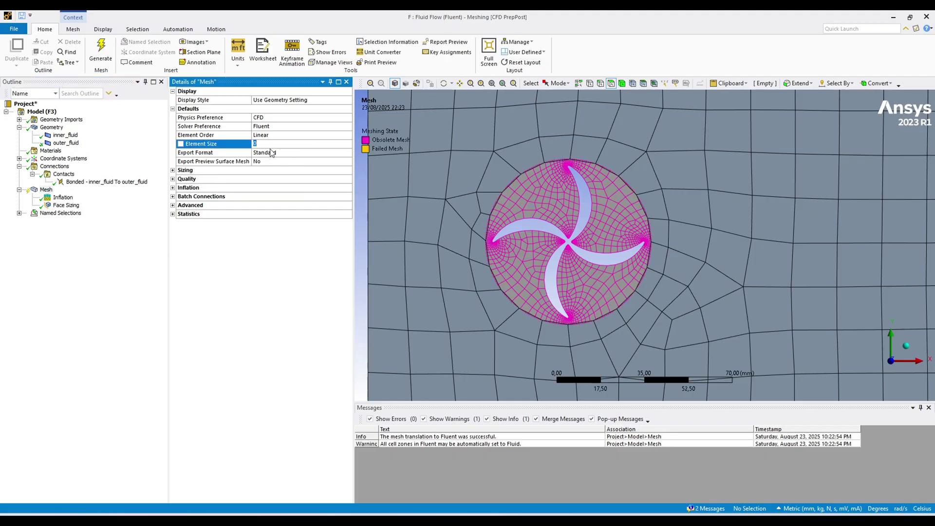
pyautogui.write('10')
pyautogui.press('Return')
# Step: Insert another Sizing control and hide the outer fluid body
pyautogui.rightClick(47, 190)
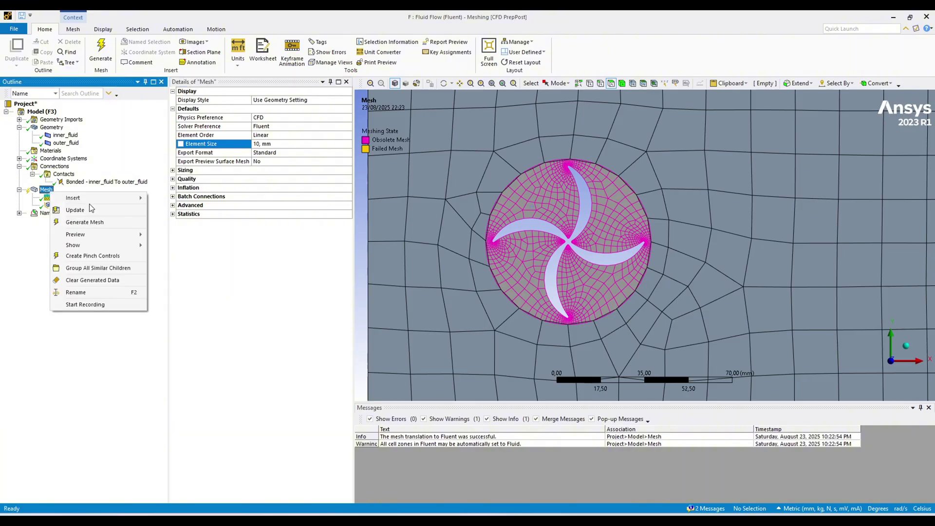
pyautogui.moveTo(103, 201)
pyautogui.click(170, 211)
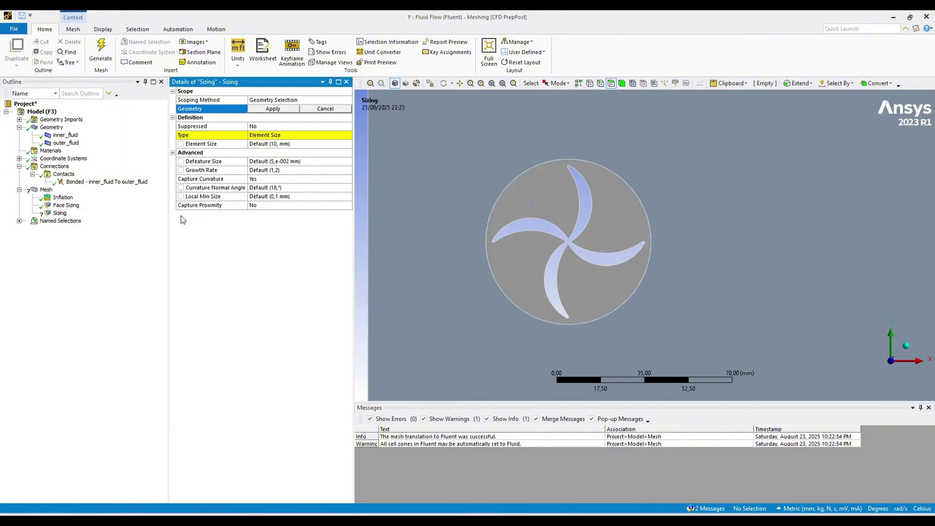
pyautogui.click(454, 288)
pyautogui.rightClick(453, 288)
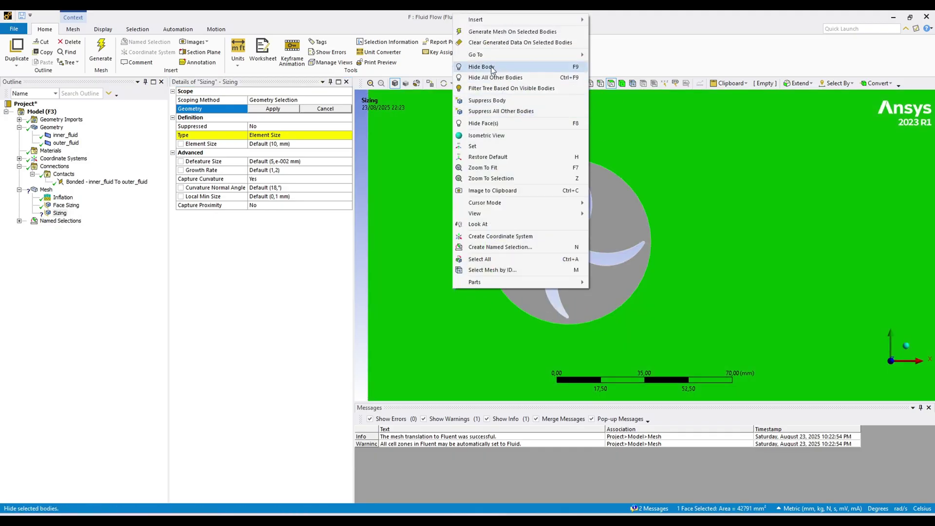
pyautogui.click(490, 112)
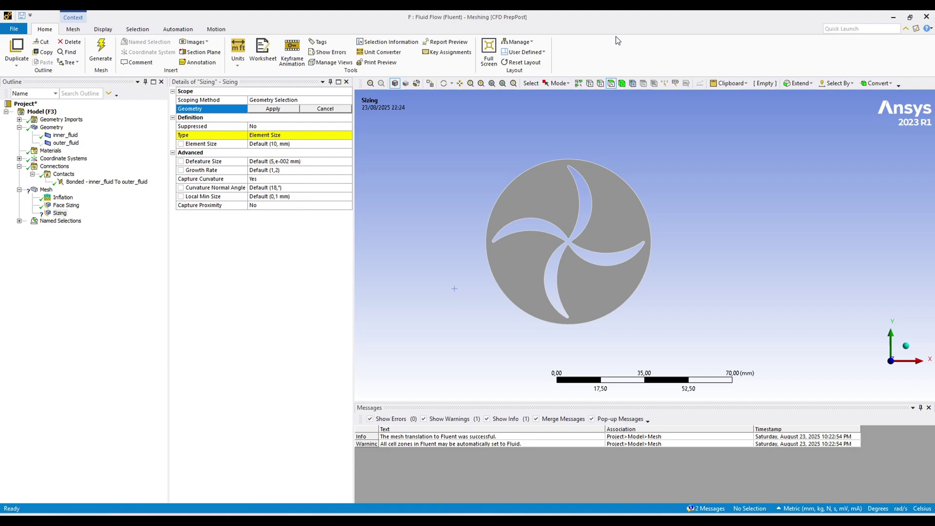
# Step: Scope the sizing to the disc's circular edge, sized by Number of Divisions
pyautogui.click(601, 83)
pyautogui.click(534, 319)
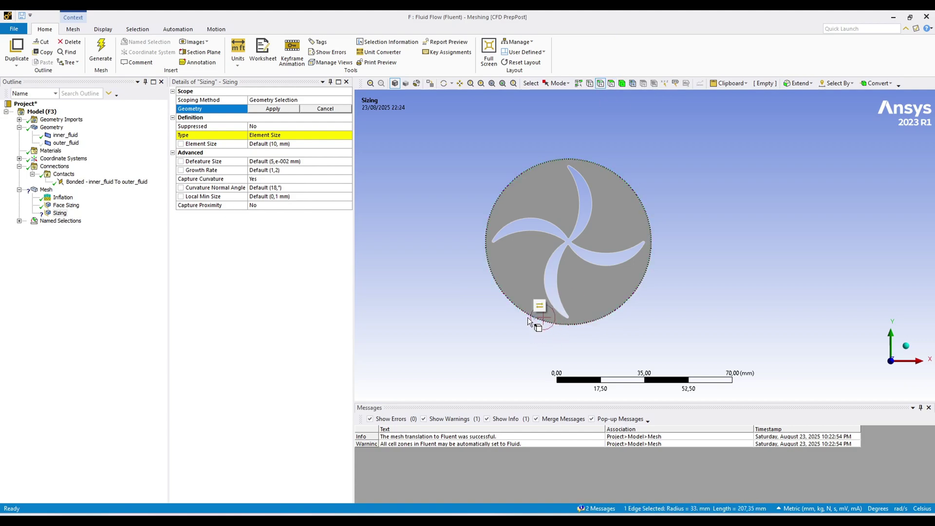
pyautogui.click(283, 109)
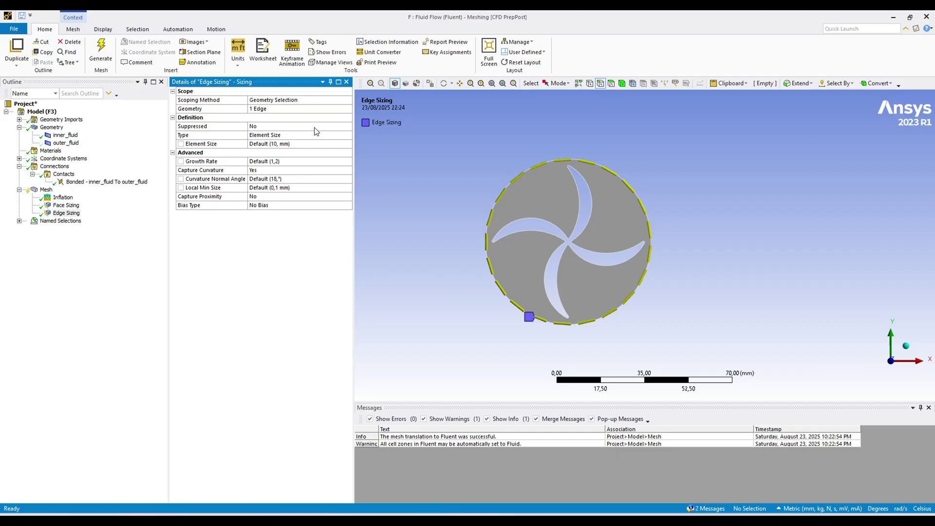
pyautogui.click(339, 137)
pyautogui.click(348, 136)
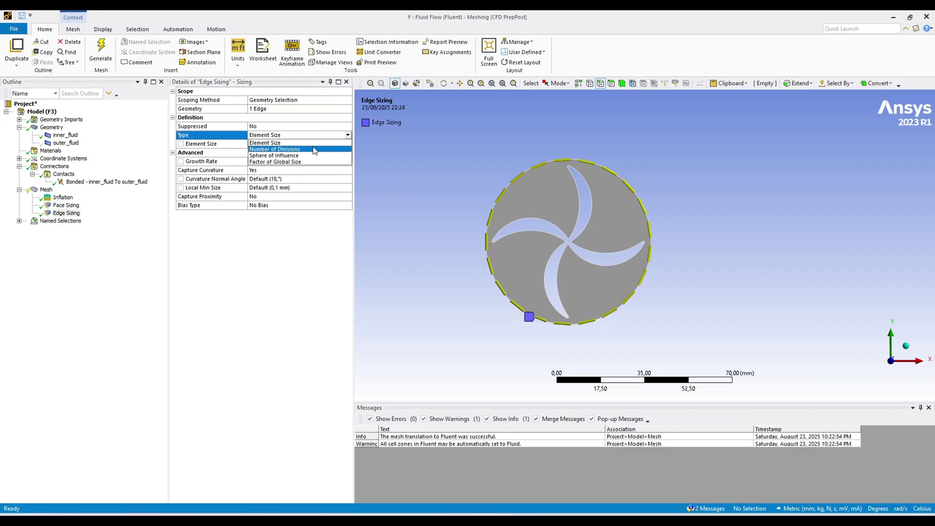
pyautogui.click(314, 149)
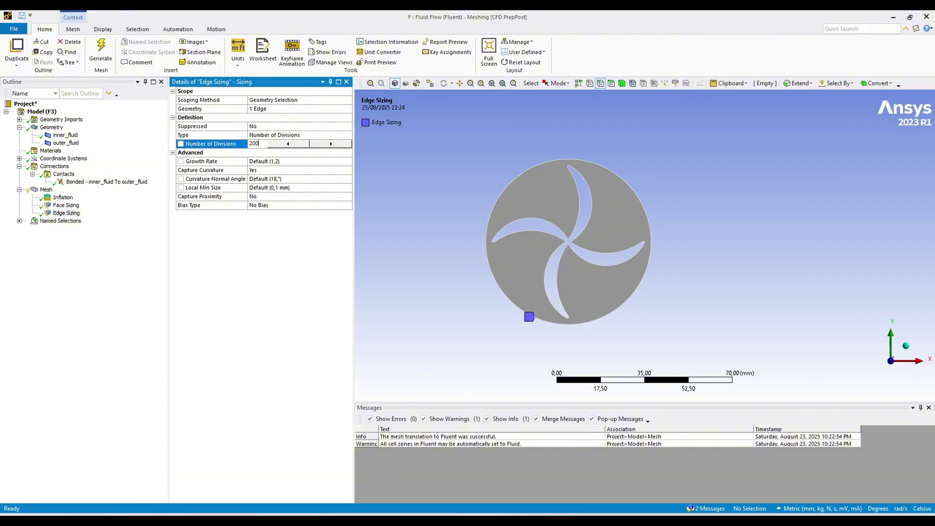
# Step: Confirm 200 divisions, invert body visibility, and select the outer fluid's circular interface edge
pyautogui.press('Return')
pyautogui.rightClick(422, 258)
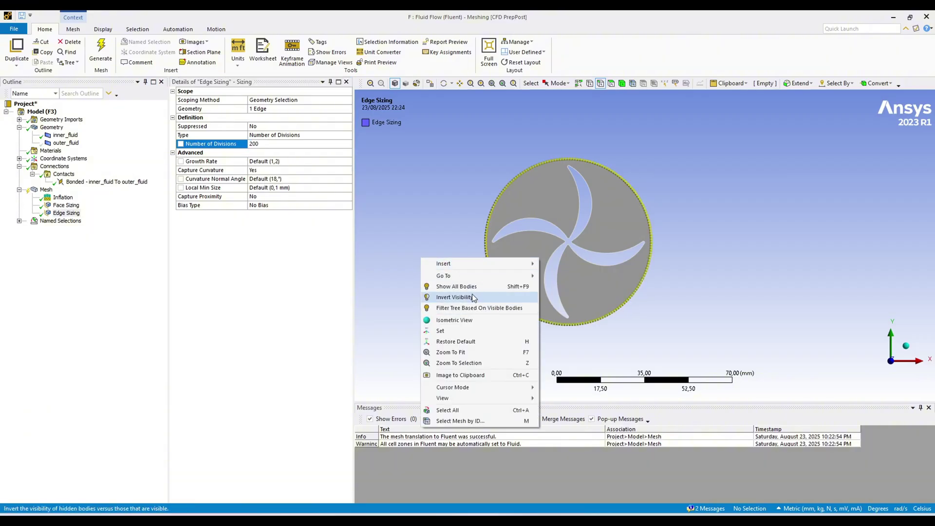
pyautogui.click(454, 297)
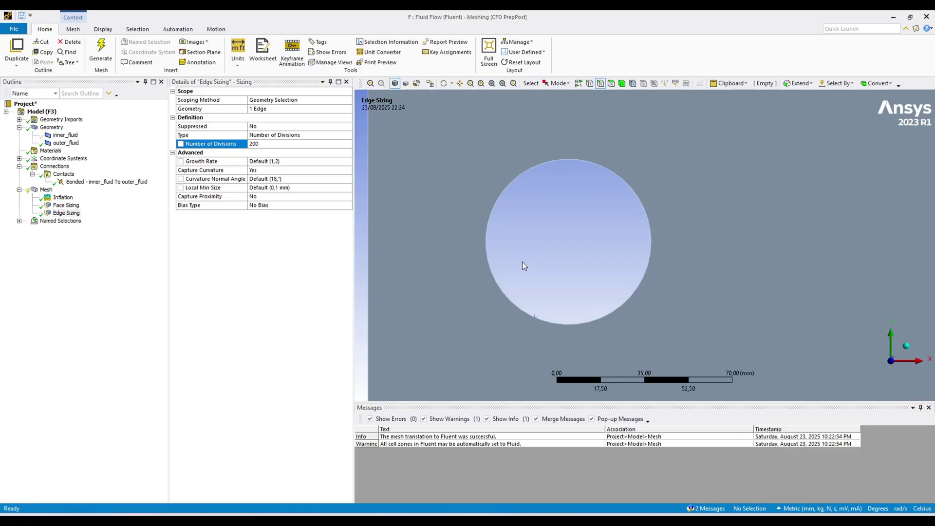
pyautogui.click(571, 324)
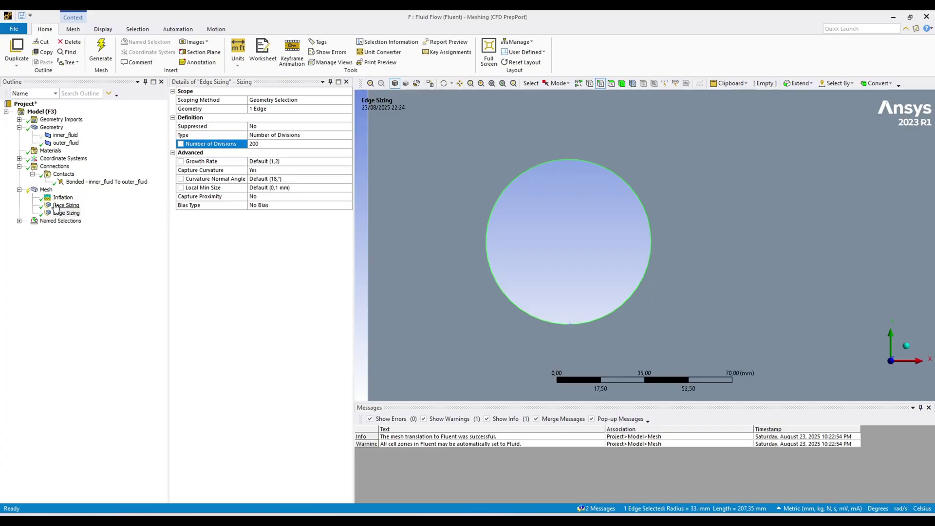
# Step: Add Edge Sizing 2 on that edge with 160 divisions
pyautogui.rightClick(47, 189)
pyautogui.moveTo(135, 204)
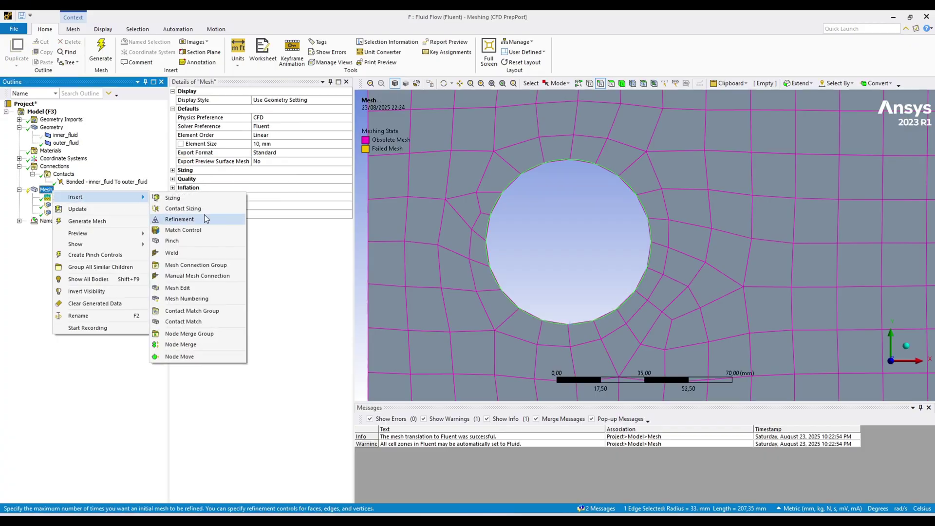
pyautogui.click(224, 201)
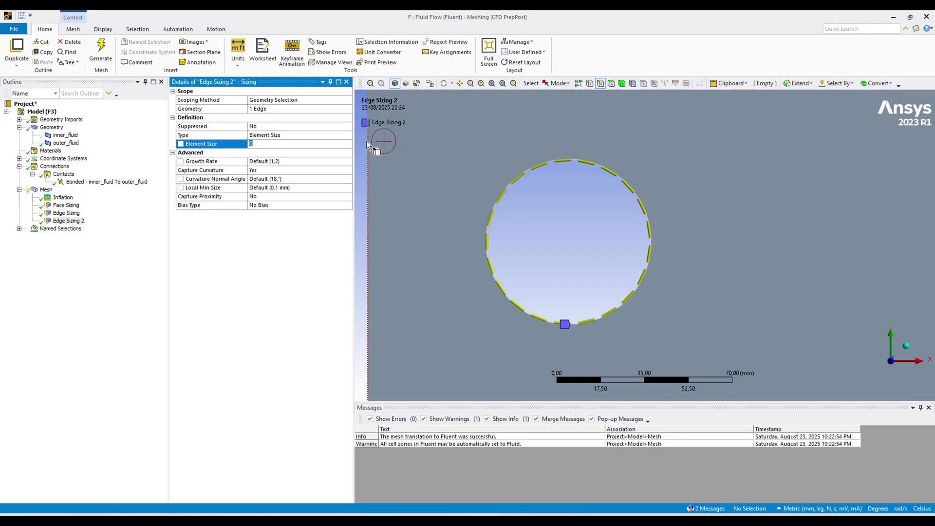
pyautogui.click(348, 137)
pyautogui.click(349, 138)
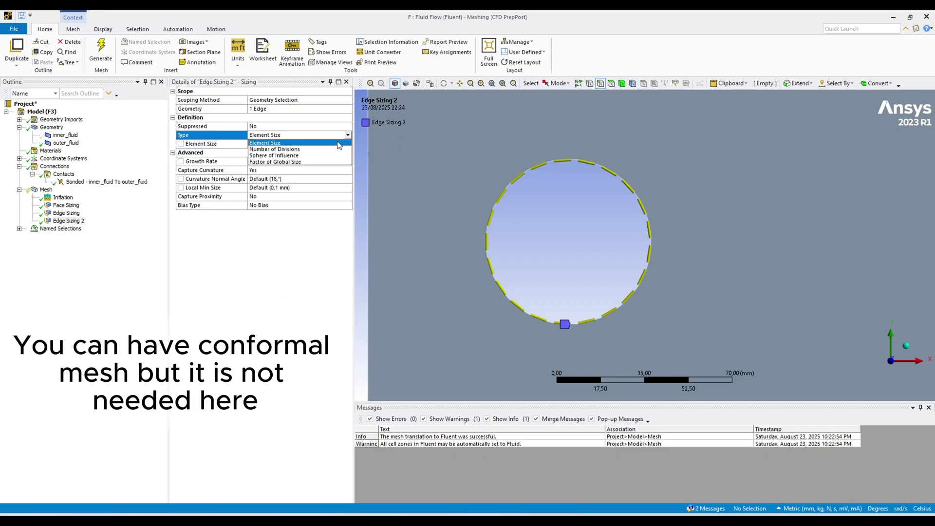
pyautogui.click(327, 151)
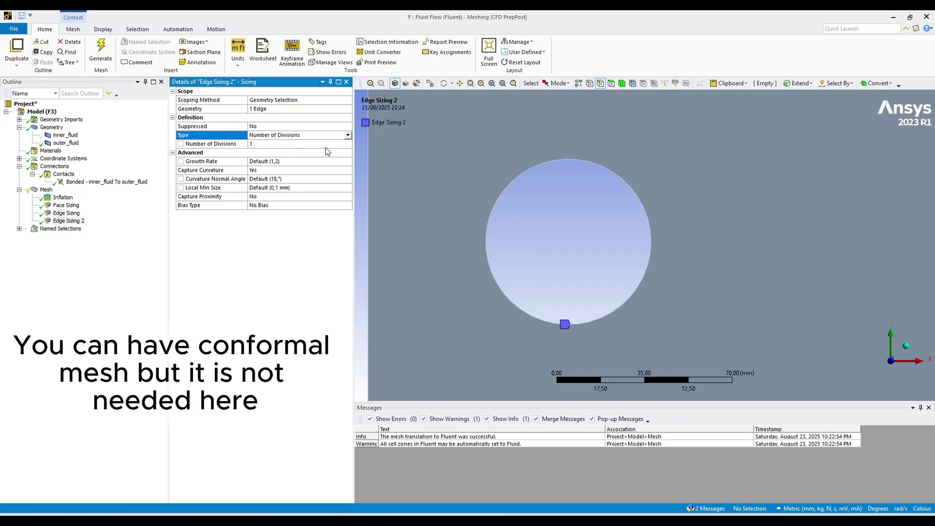
pyautogui.click(256, 144)
pyautogui.write('160')
pyautogui.press('Return')
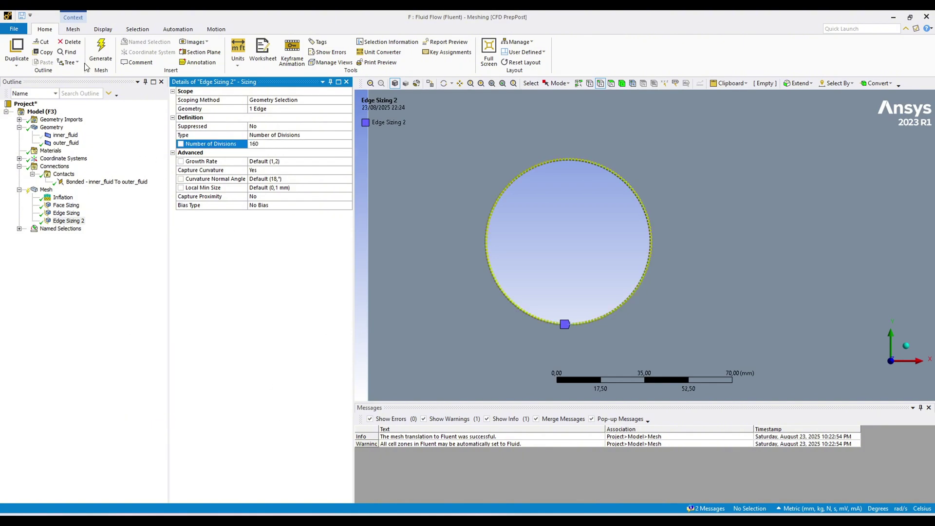
# Step: Generate the mesh, show all bodies again, and display the mesh
pyautogui.click(101, 51)
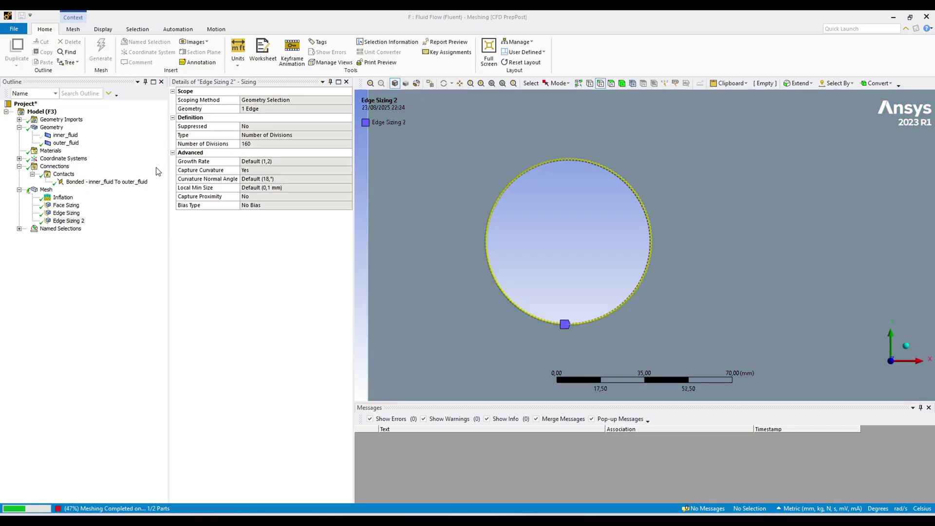
pyautogui.rightClick(541, 246)
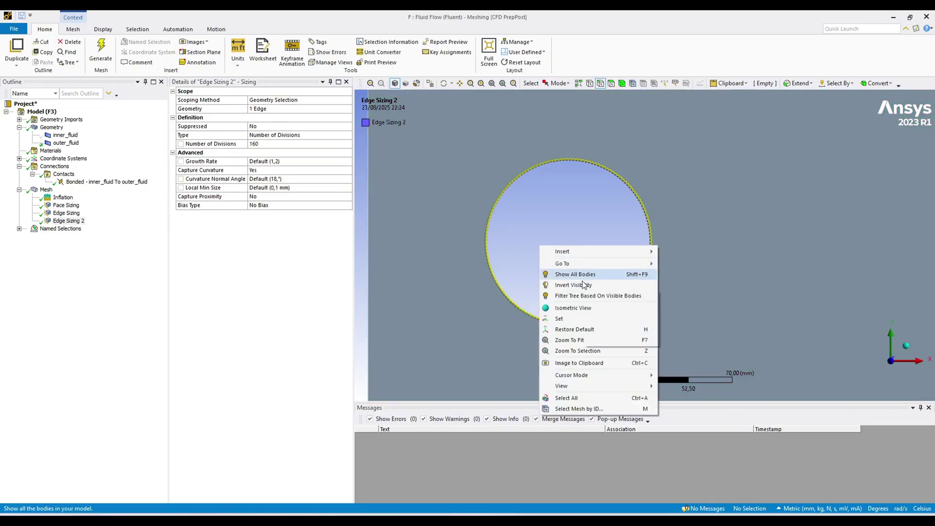
pyautogui.click(580, 274)
pyautogui.click(47, 190)
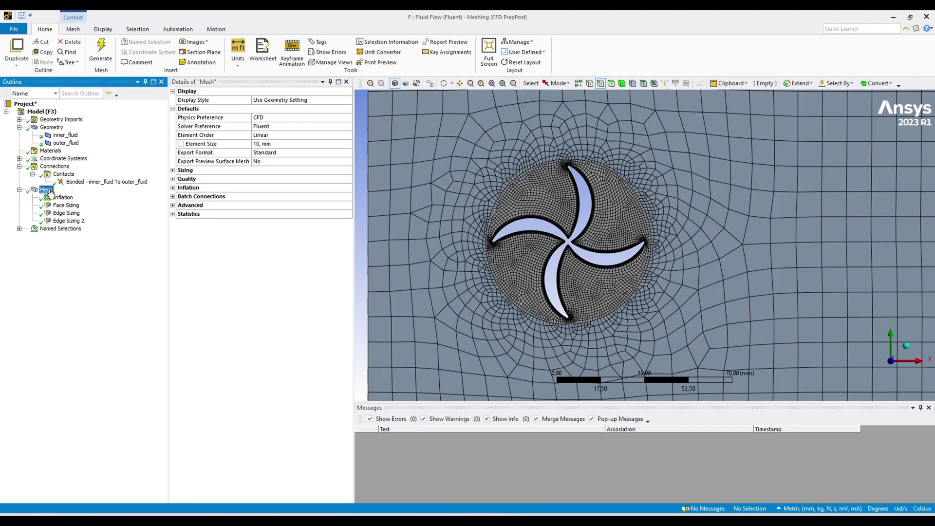
# Step: Zoom in on a blade tip and the rotor-stator interface mesh
pyautogui.scroll(-2, 597, 234)
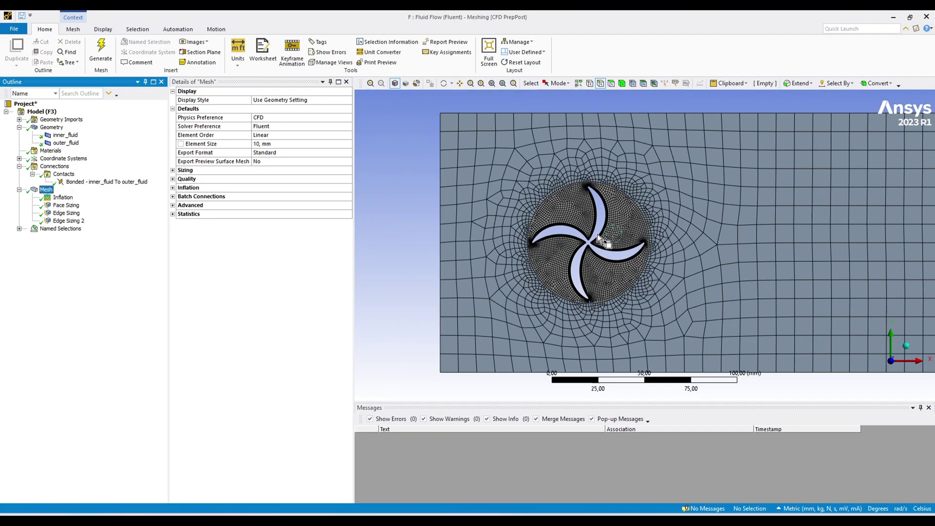
pyautogui.scroll(2, 525, 277)
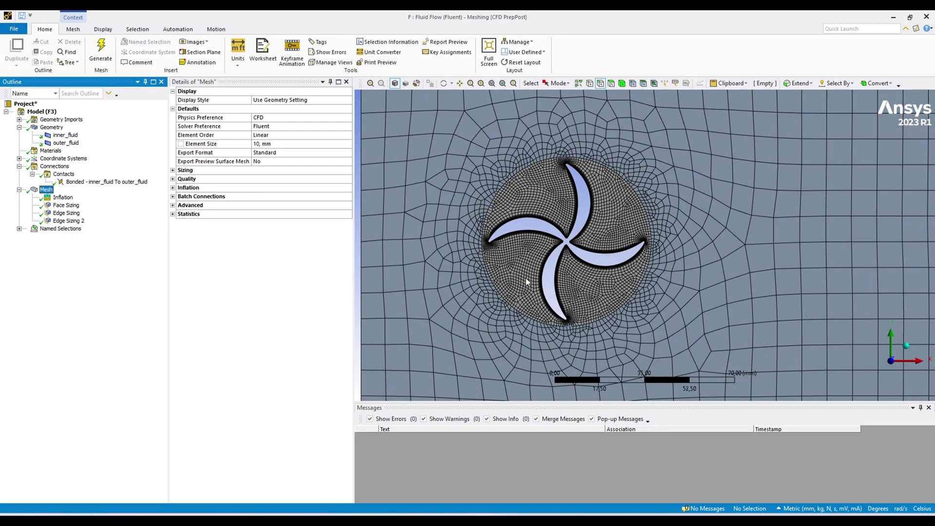
pyautogui.scroll(-1, 525, 277)
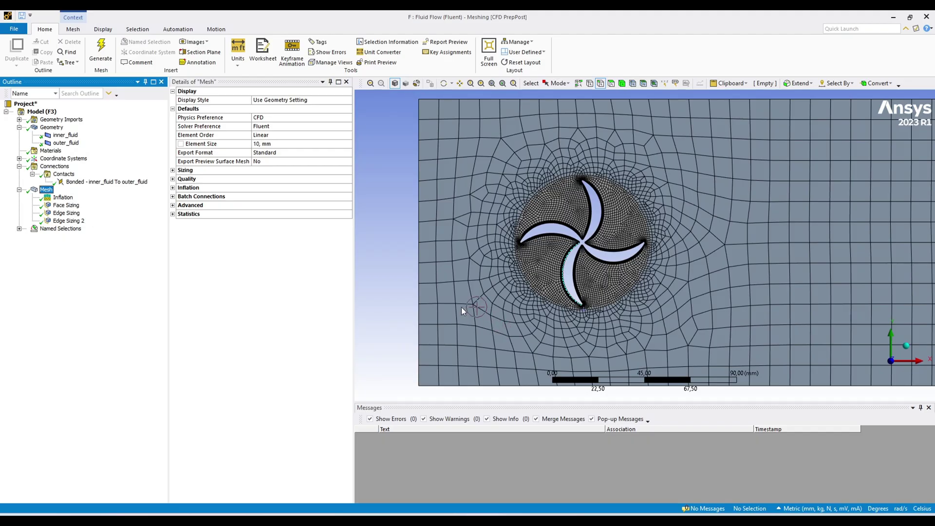
pyautogui.moveTo(501, 219); pyautogui.dragTo(557, 259, button='right')
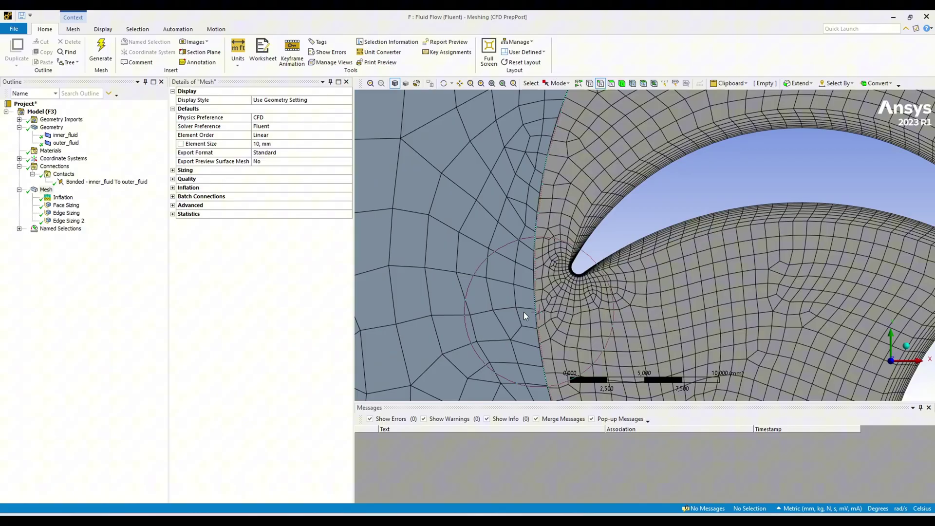
pyautogui.scroll(-1, 536, 311)
pyautogui.moveTo(534, 258); pyautogui.dragTo(565, 281, button='right')
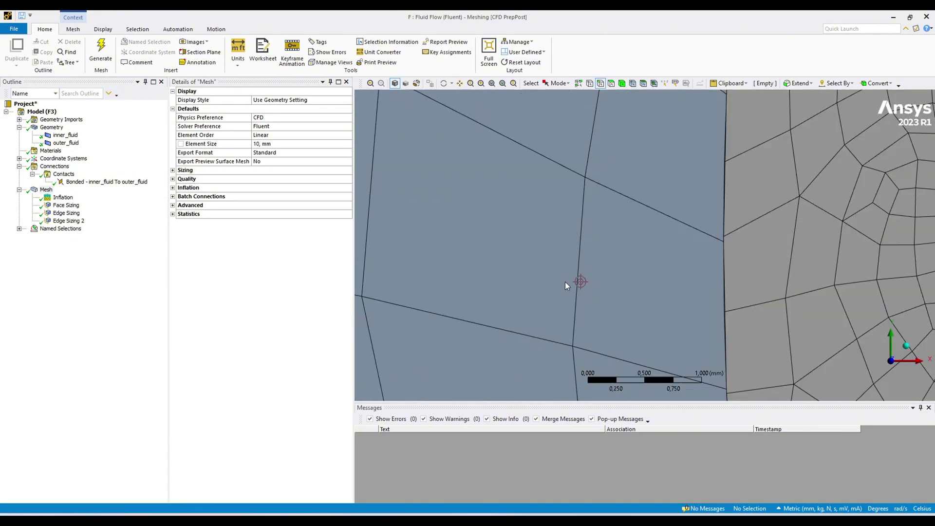
pyautogui.scroll(-5, 722, 206)
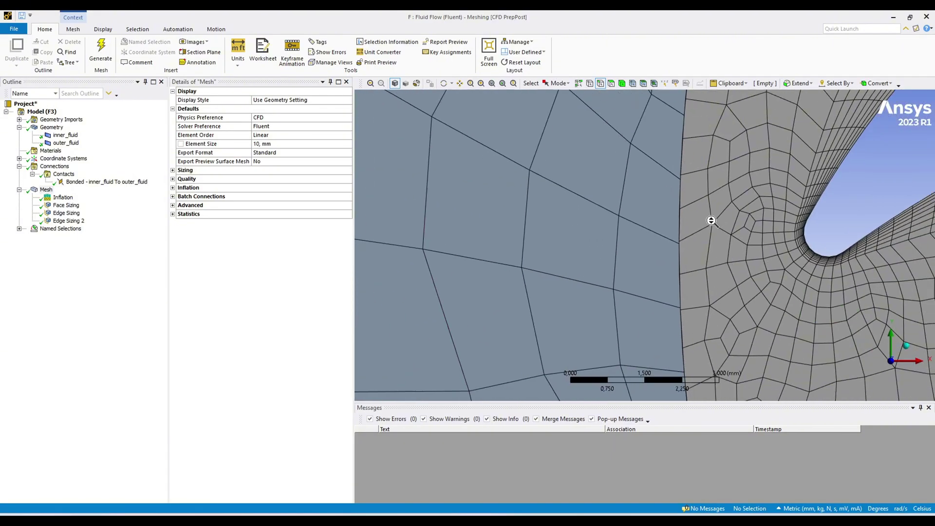
pyautogui.scroll(-5, 700, 241)
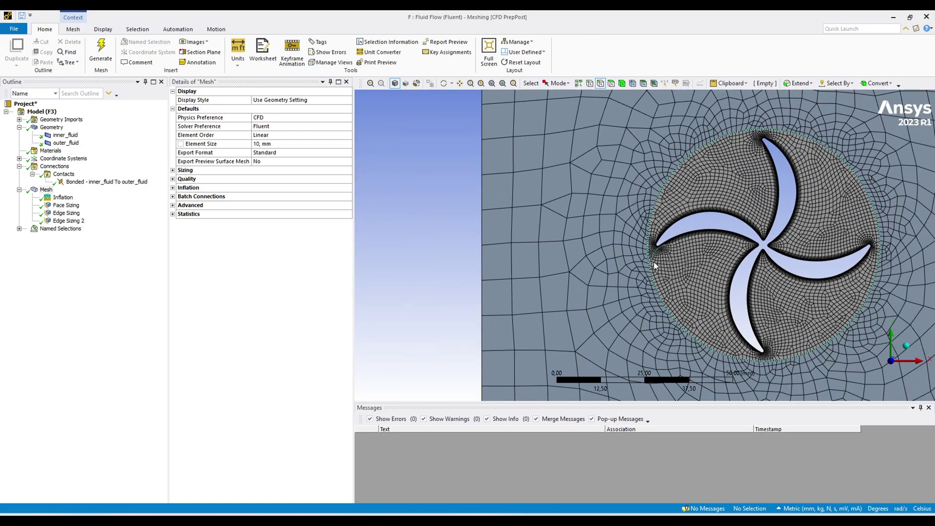
# Step: Change Edge Sizing 2 from 160 to 200 divisions
pyautogui.click(66, 212)
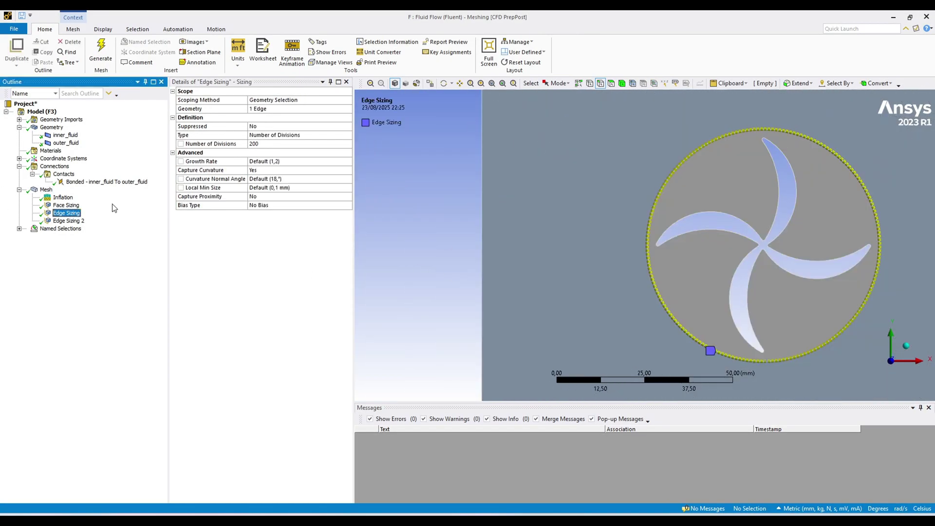
pyautogui.click(263, 143)
pyautogui.write('2')
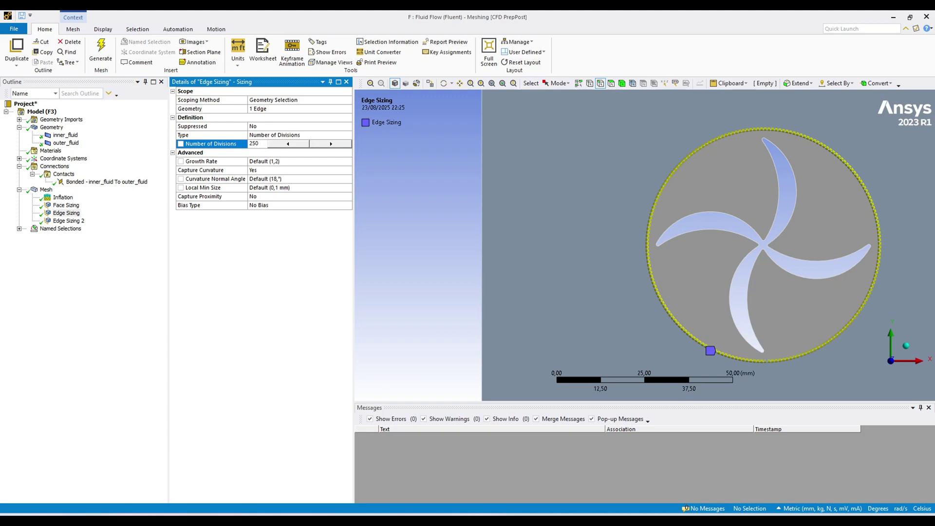
pyautogui.click(69, 221)
pyautogui.click(257, 144)
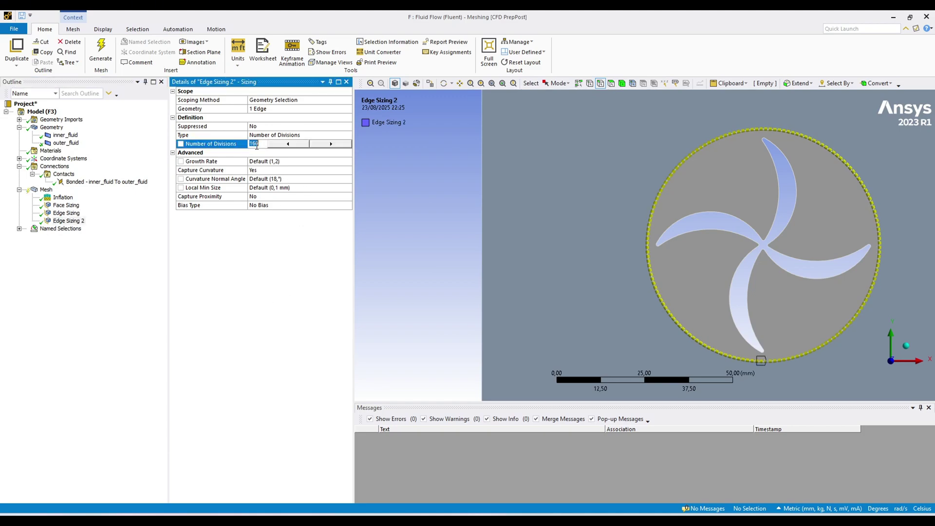
pyautogui.write('200')
pyautogui.press('Return')
# Step: Set Edge Sizing 2's growth rate to 1,1
pyautogui.click(277, 163)
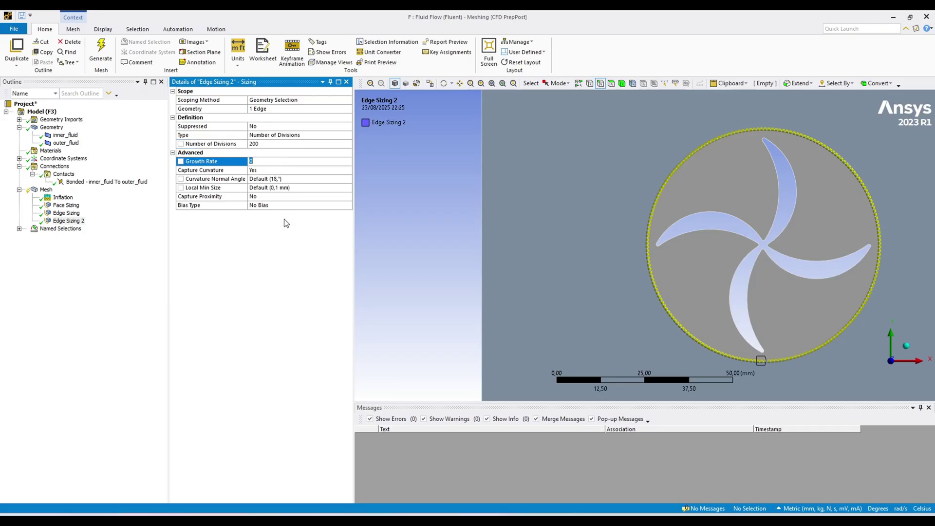
pyautogui.click(47, 189)
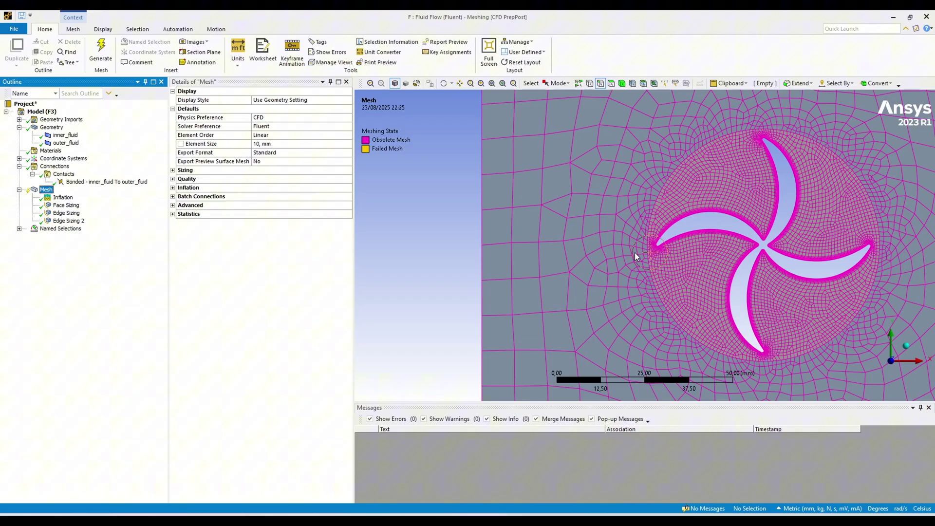
pyautogui.click(64, 221)
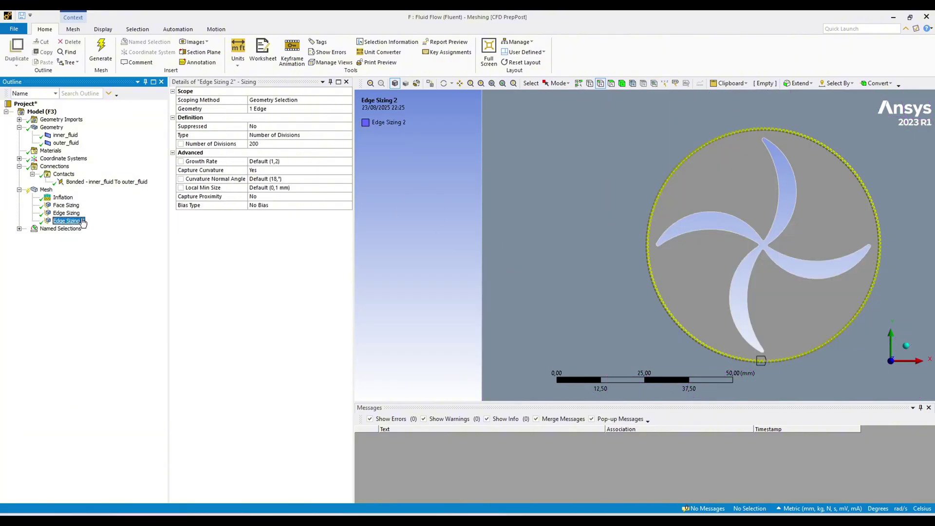
pyautogui.click(284, 161)
pyautogui.write('1')
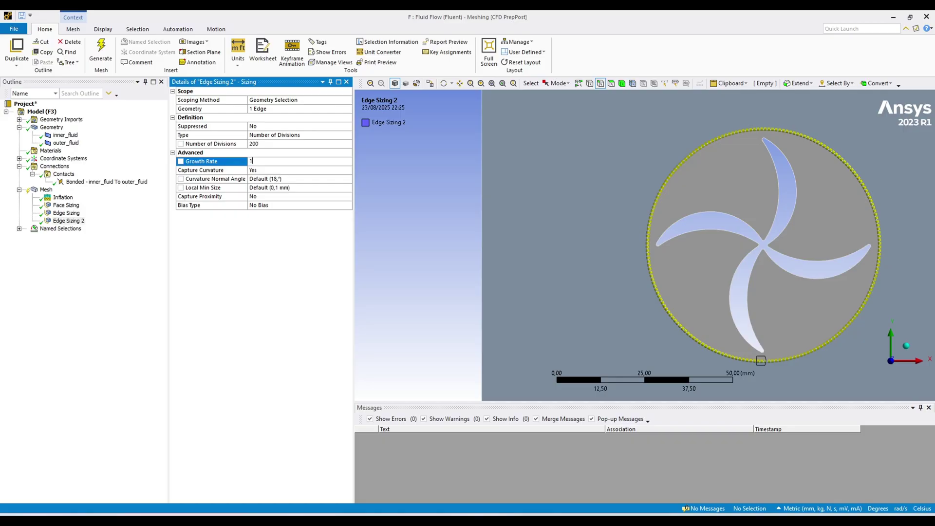
pyautogui.write(',1')
# Step: Regenerate the mesh, recheck Edge Sizing 2, and zoom out over the rectangular domain
pyautogui.click(101, 52)
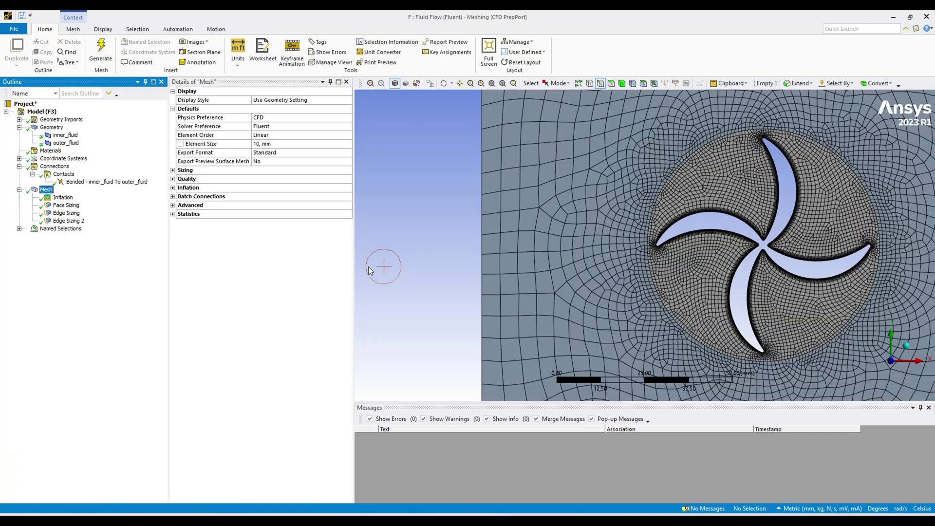
pyautogui.scroll(3, 632, 274)
pyautogui.scroll(2, 518, 244)
pyautogui.scroll(-5, 493, 247)
pyautogui.scroll(-2, 493, 248)
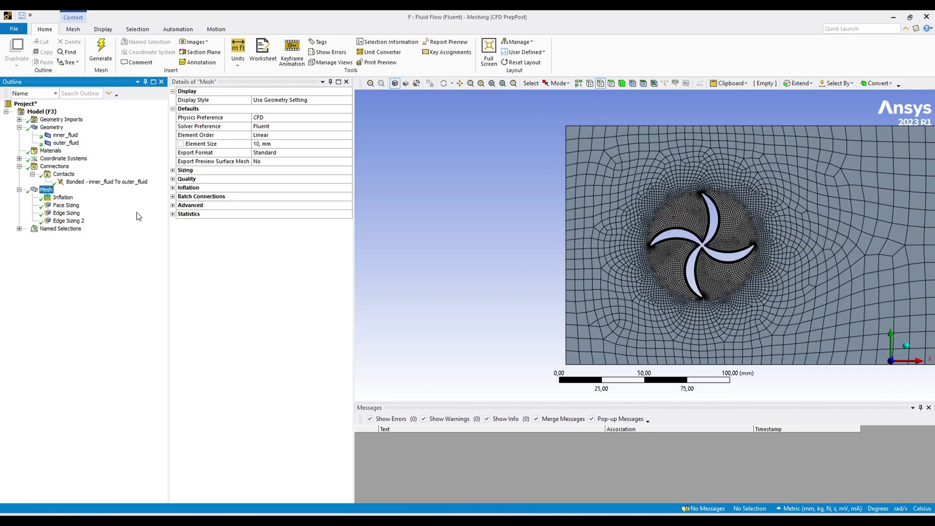
pyautogui.click(68, 221)
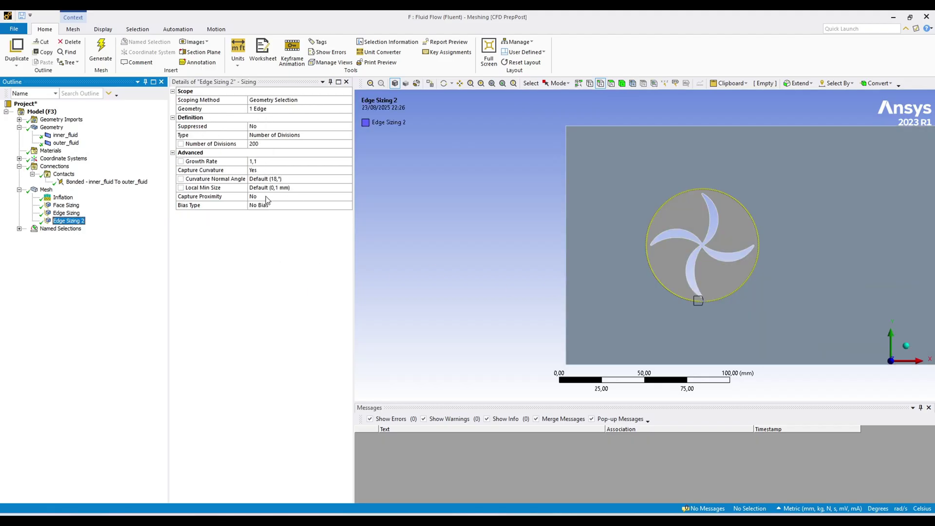
pyautogui.click(46, 190)
pyautogui.scroll(-2, 423, 271)
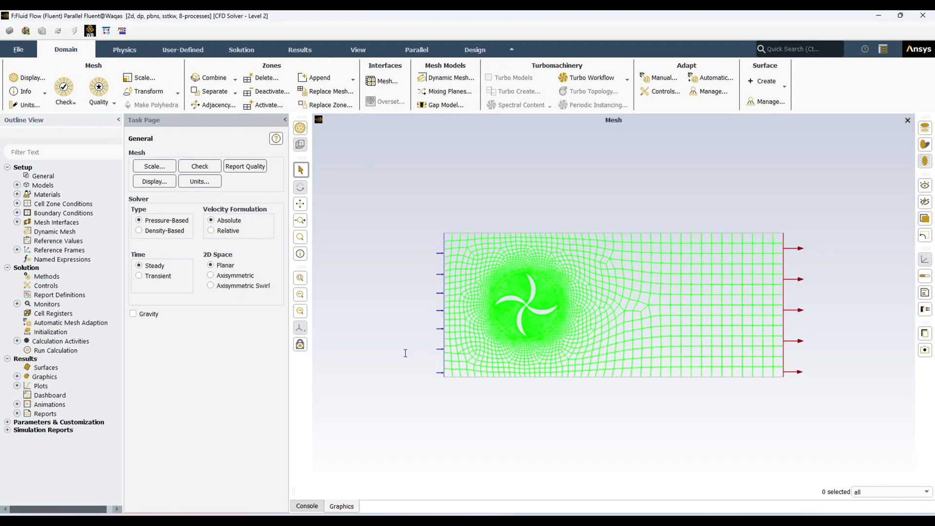
# Step: Turn on the Energy equation in the Models list
pyautogui.click(17, 185)
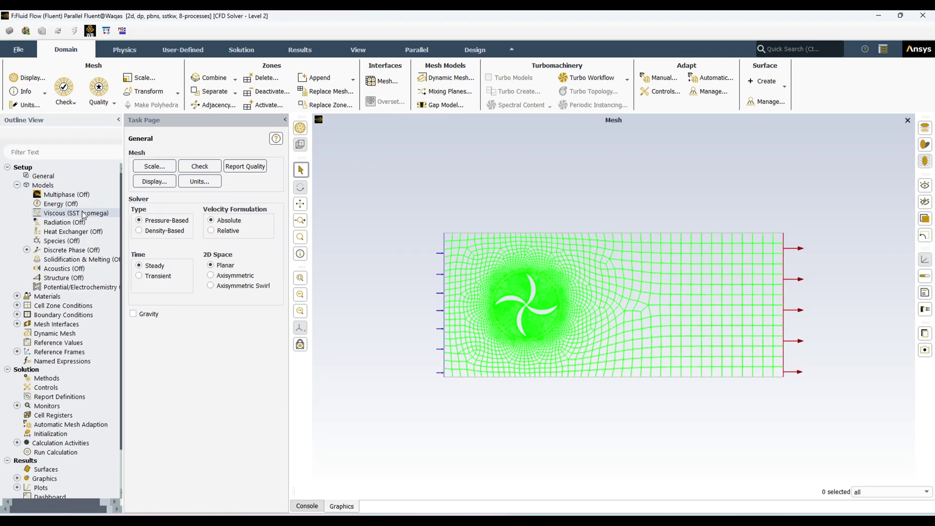
pyautogui.doubleClick(68, 204)
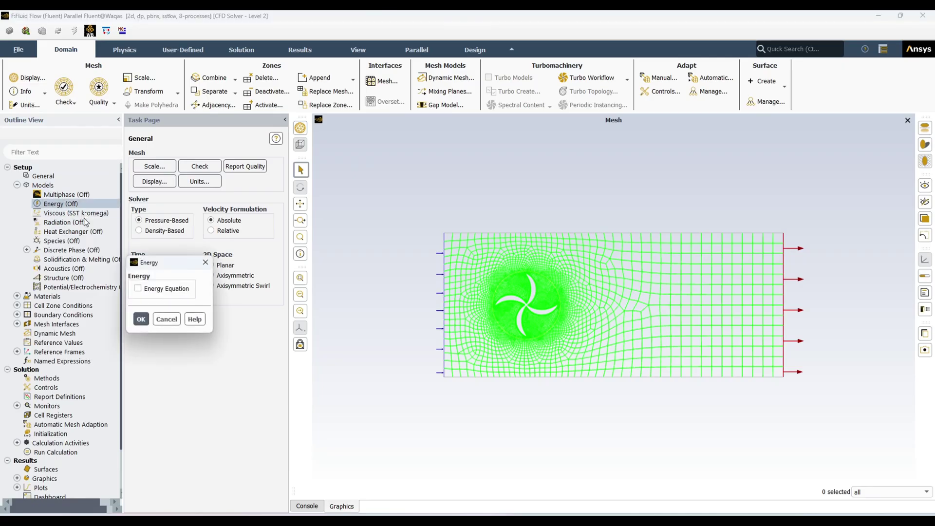
pyautogui.click(139, 289)
pyautogui.scroll(10, 529, 312)
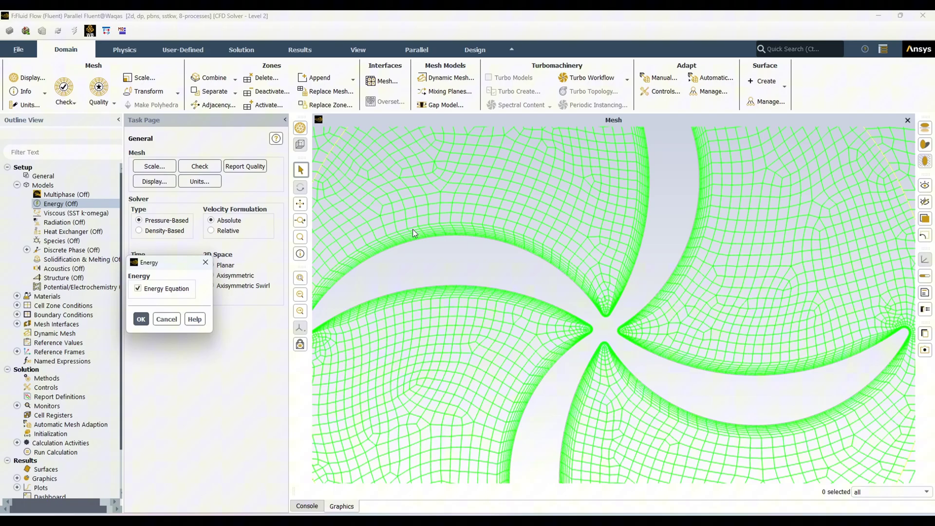
pyautogui.click(141, 319)
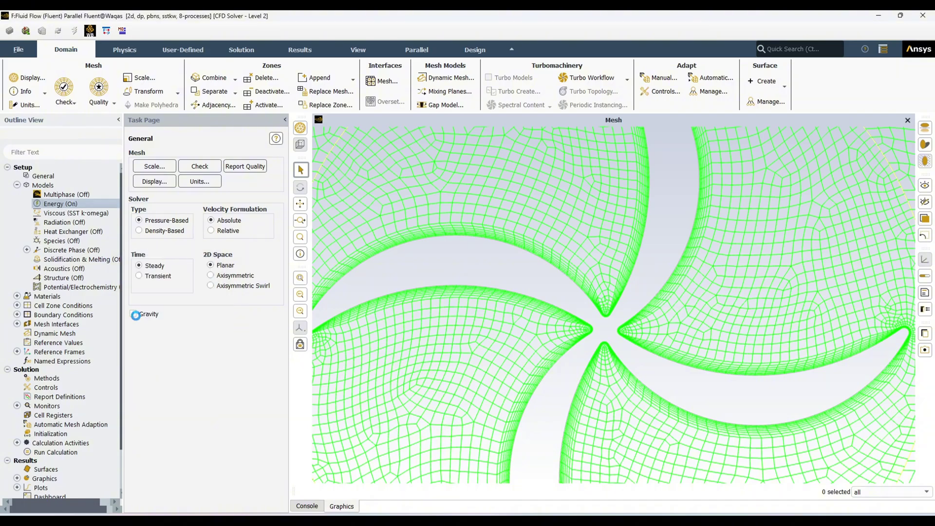
# Step: Set the solver to Transient and leave the viscous model as SST k-omega
pyautogui.click(139, 276)
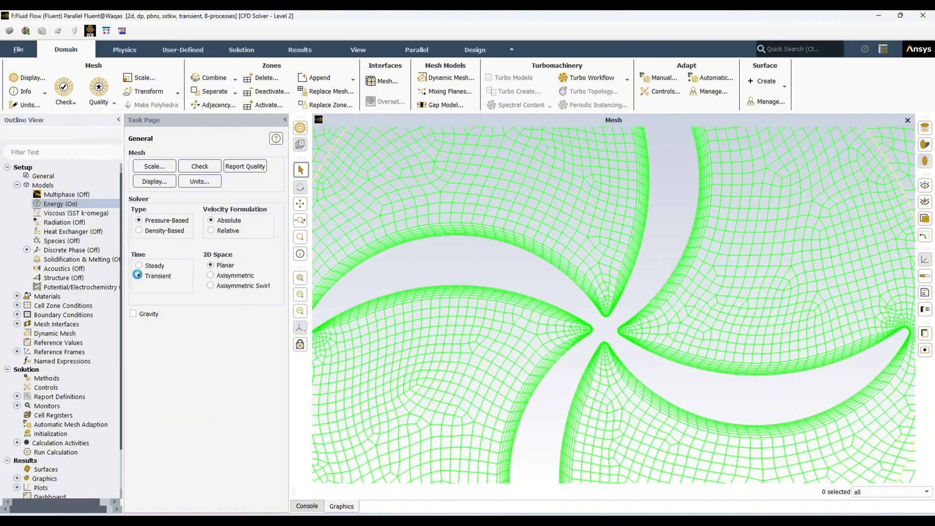
pyautogui.doubleClick(76, 214)
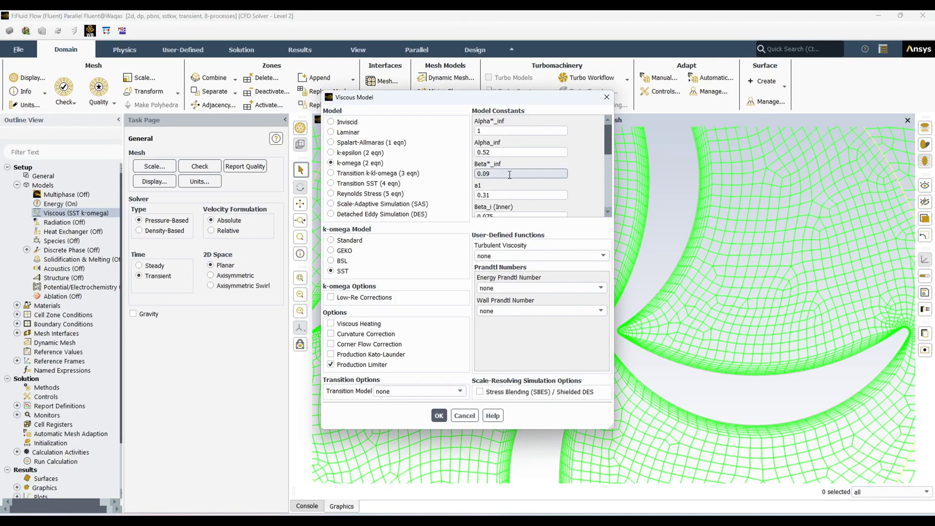
pyautogui.click(439, 416)
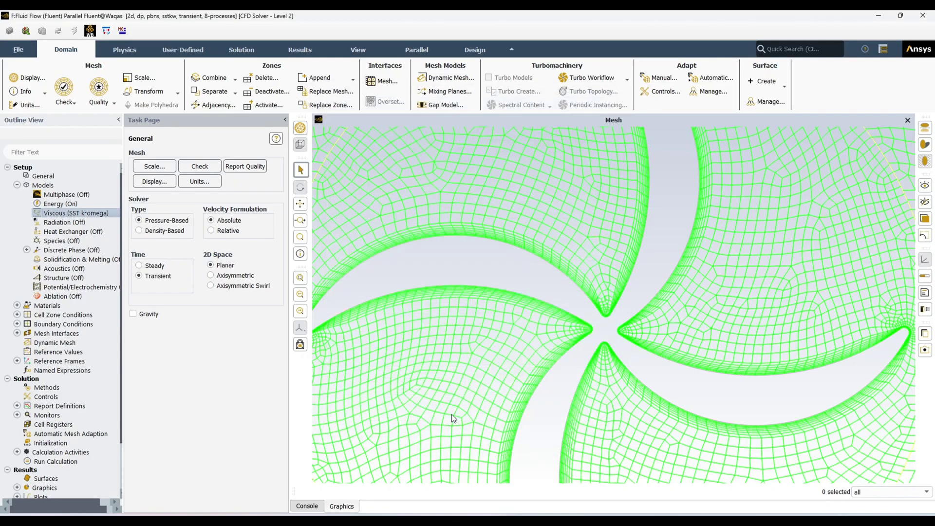
# Step: Browse the fluid materials and expand the fluid cell zones
pyautogui.click(16, 185)
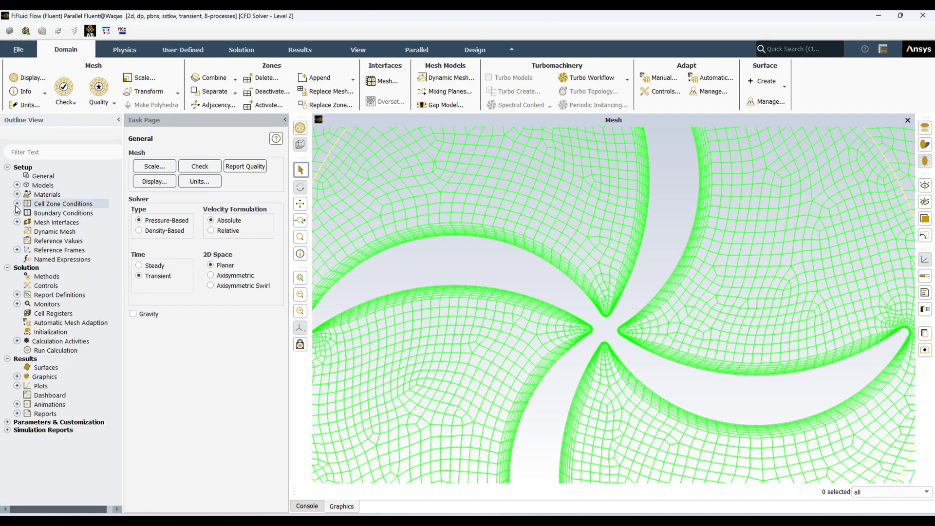
pyautogui.click(16, 194)
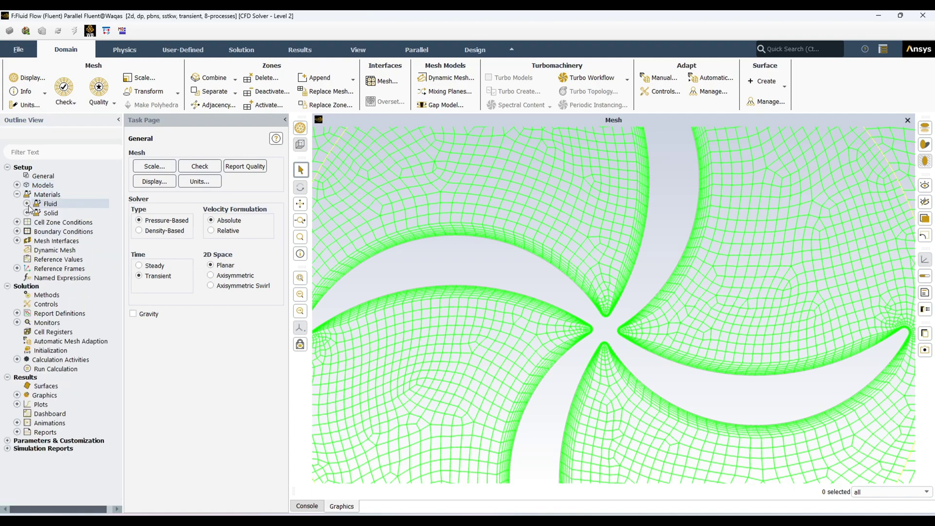
pyautogui.click(26, 204)
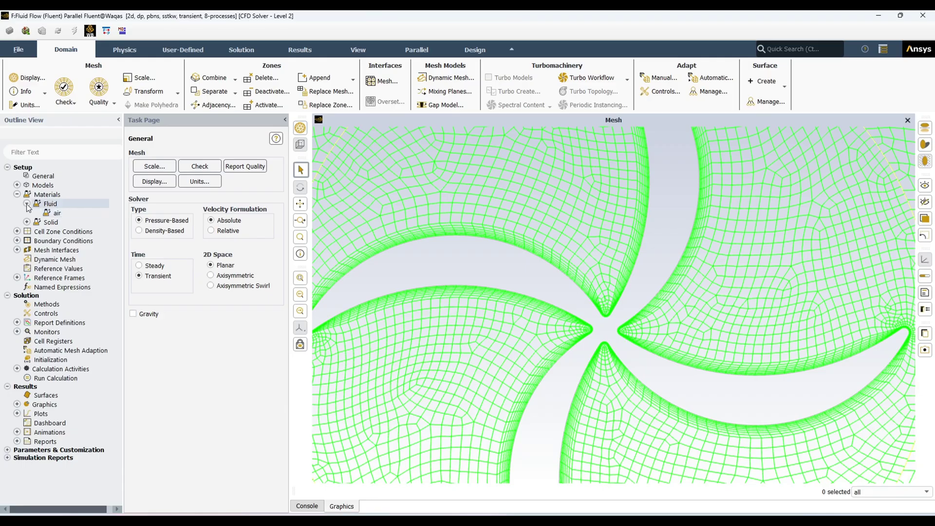
pyautogui.click(27, 204)
pyautogui.click(17, 222)
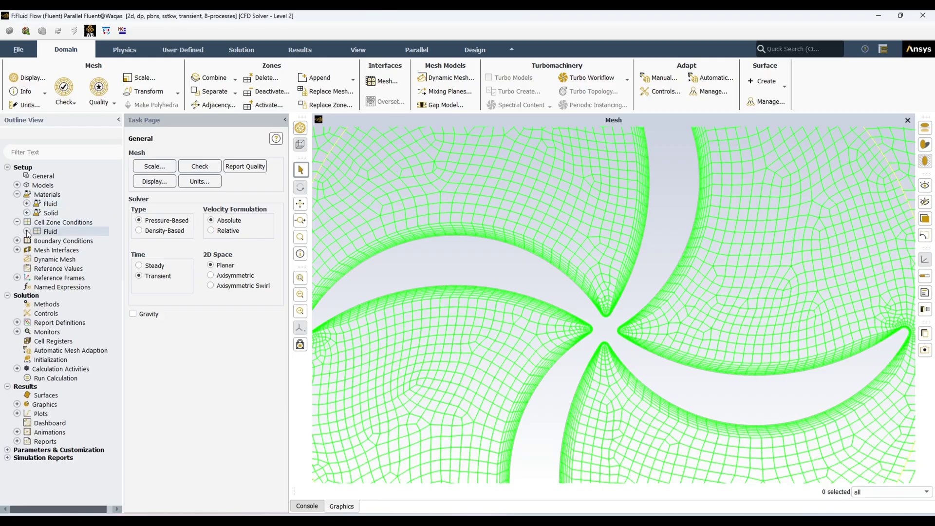
pyautogui.click(27, 232)
# Step: Enable mesh motion on inner_fluid, rotating at -10 rad/s, and apply
pyautogui.doubleClick(74, 240)
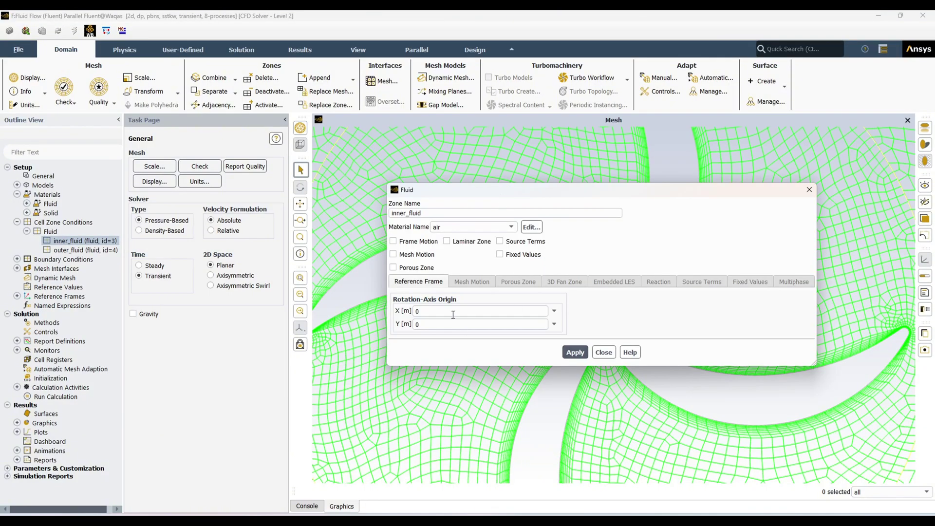
pyautogui.click(393, 254)
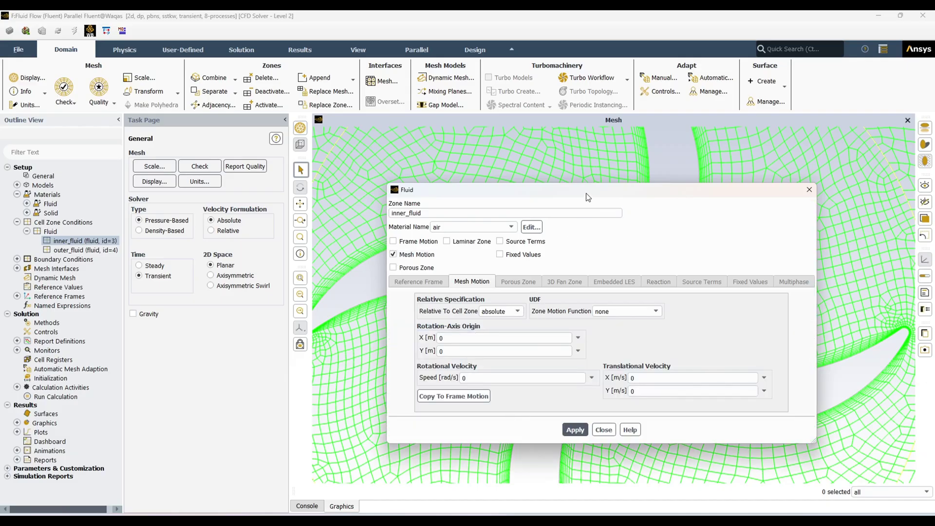
pyautogui.moveTo(586, 193); pyautogui.dragTo(519, 122)
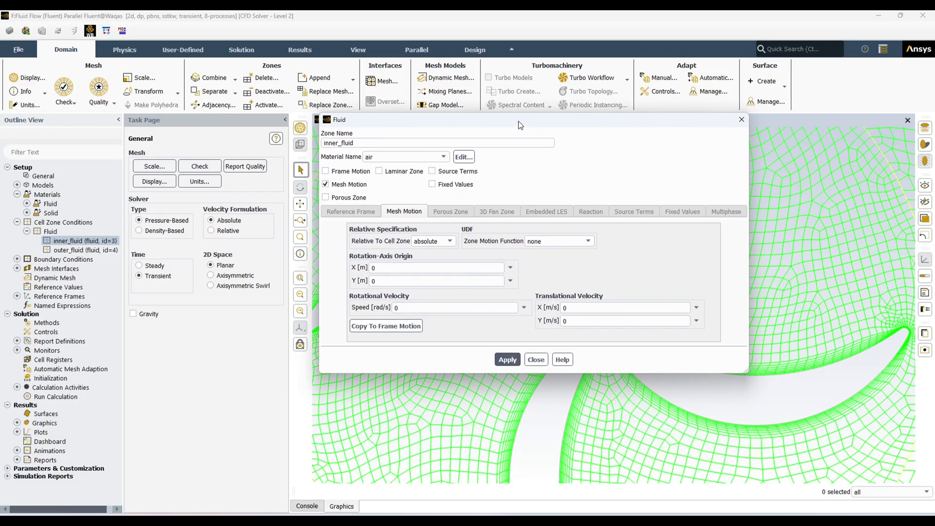
pyautogui.doubleClick(400, 307)
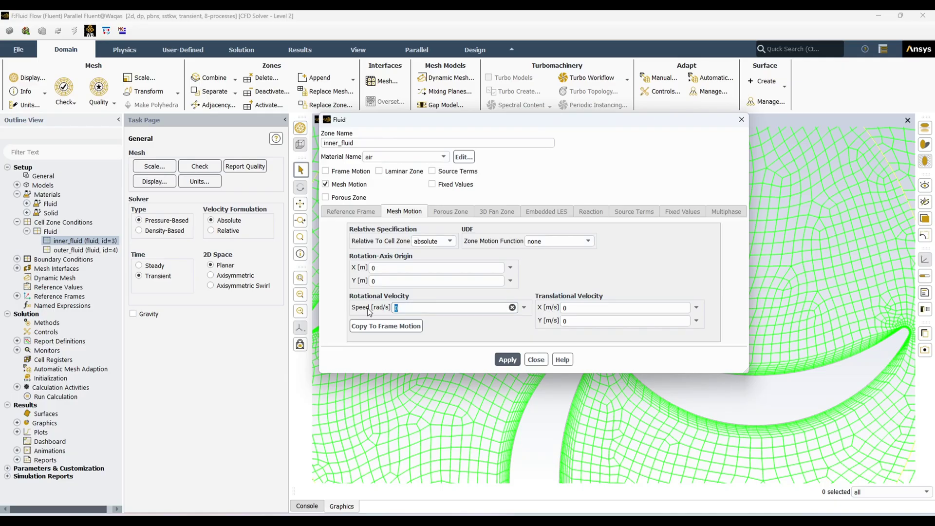
pyautogui.write('-1')
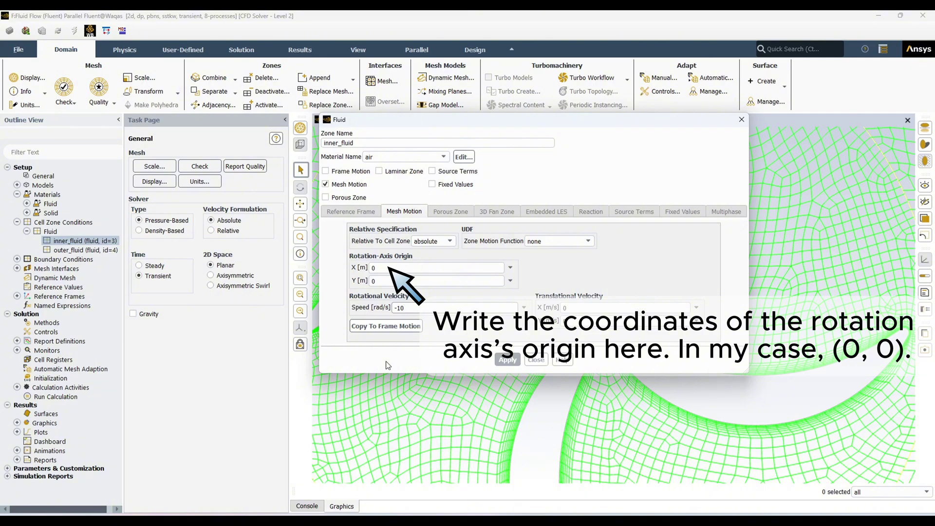
pyautogui.click(507, 360)
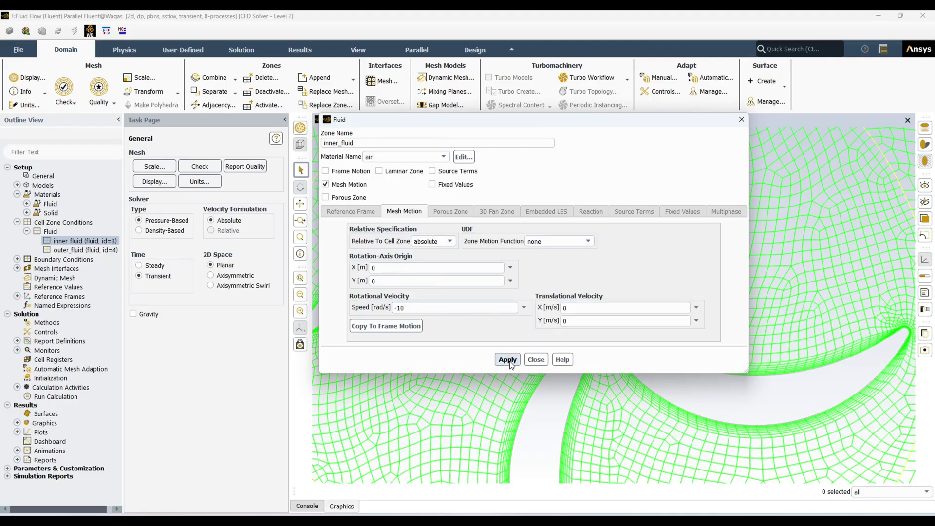
pyautogui.click(535, 361)
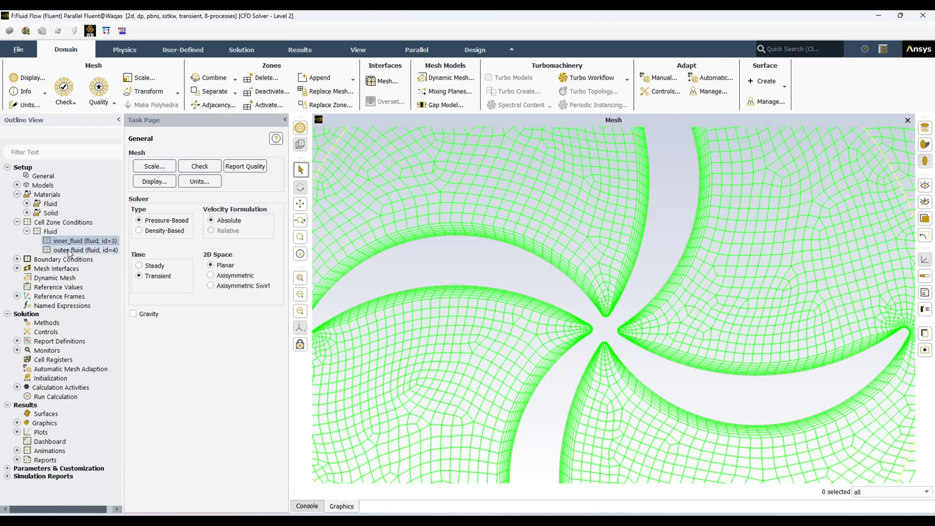
# Step: Open the outer_fluid zone conditions and close them unchanged
pyautogui.click(67, 249)
pyautogui.doubleClick(67, 250)
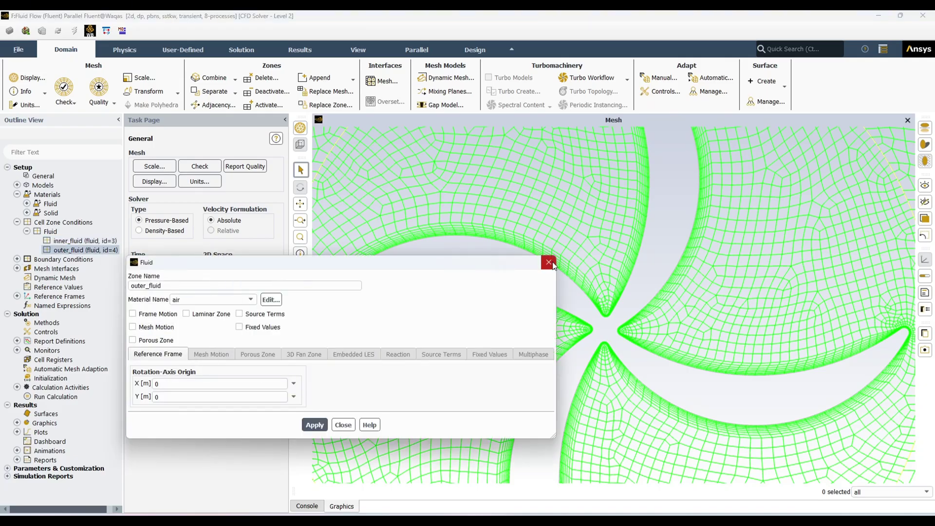
pyautogui.scroll(-5, 507, 238)
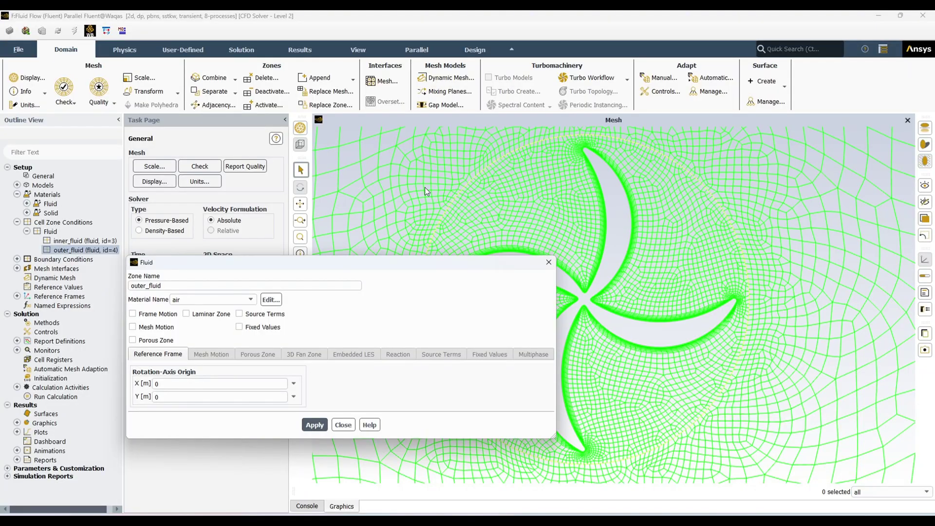
pyautogui.click(343, 425)
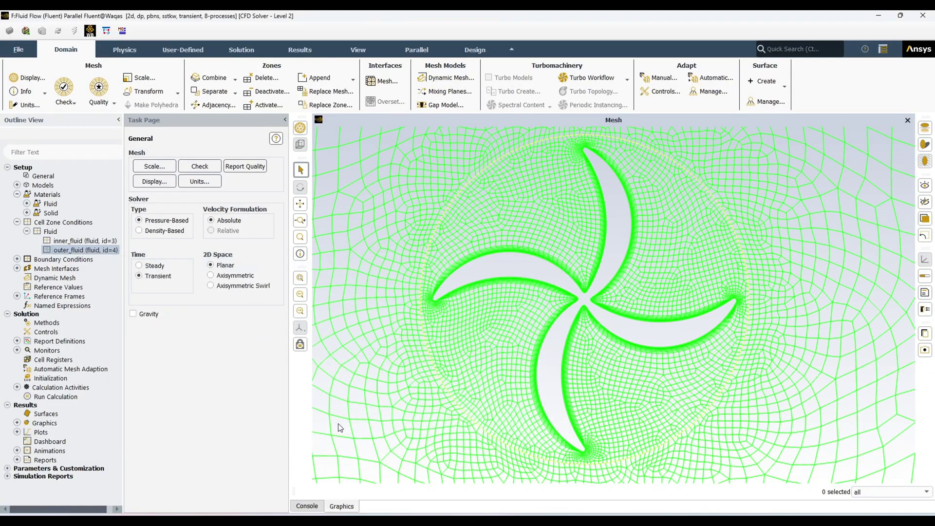
# Step: Give the inlet boundary a thermal temperature of 298.15 K and apply it
pyautogui.click(18, 259)
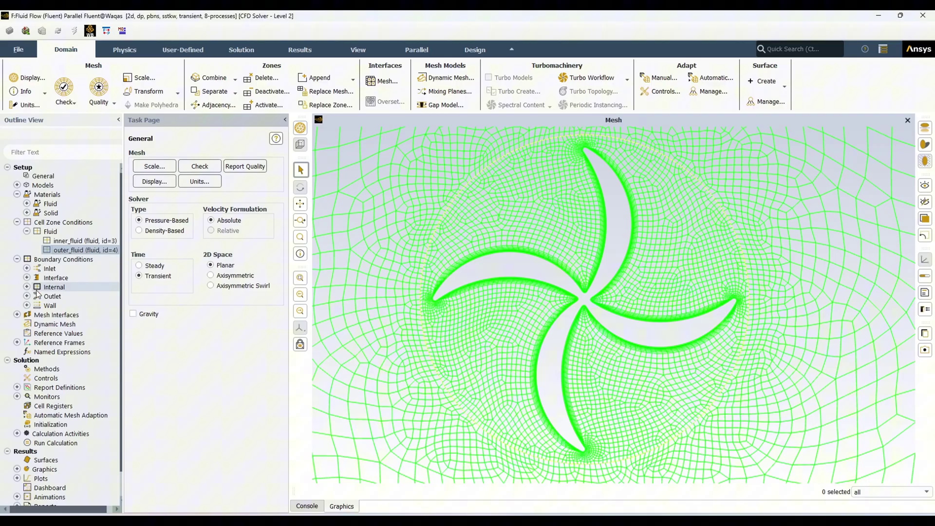
pyautogui.click(27, 269)
pyautogui.doubleClick(81, 278)
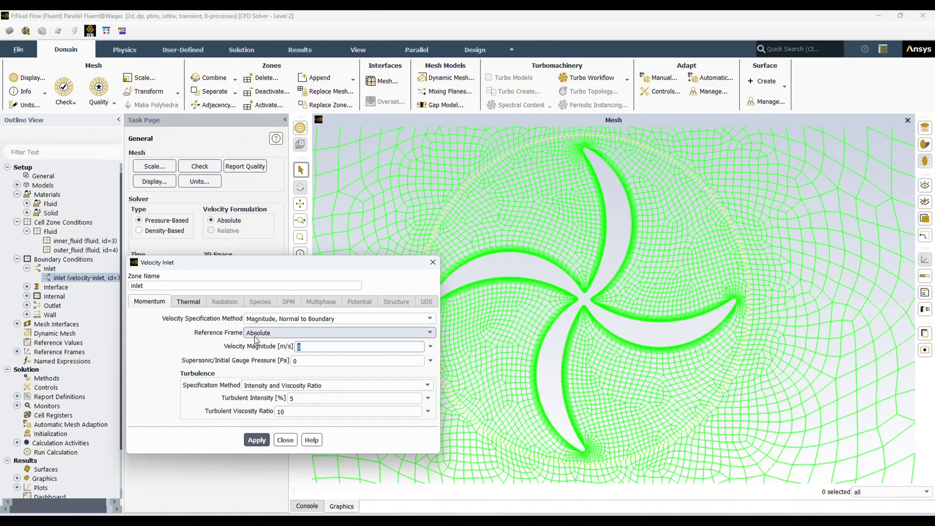
pyautogui.click(188, 302)
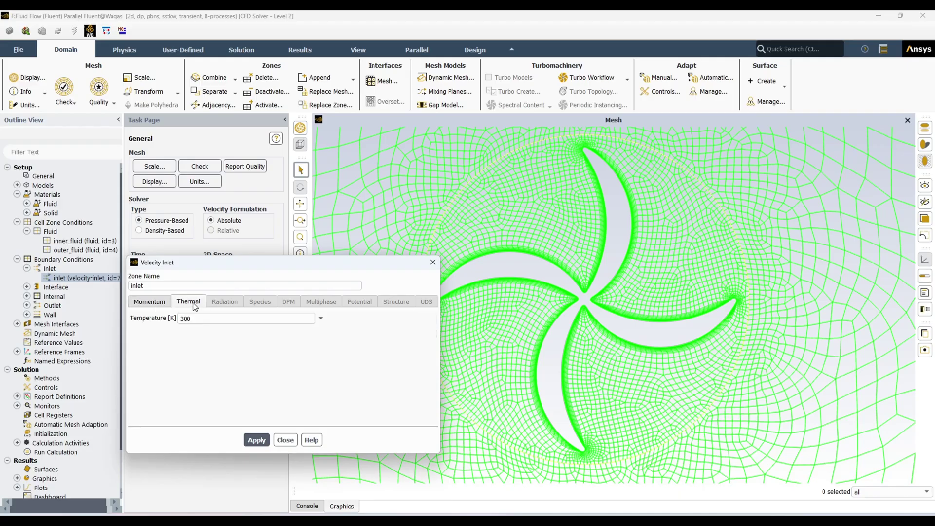
pyautogui.doubleClick(185, 318)
pyautogui.write('29')
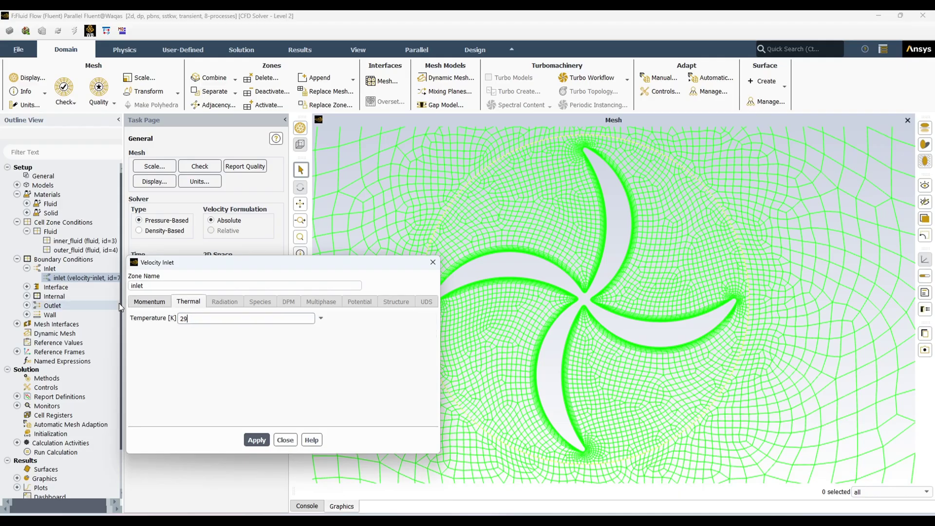
pyautogui.write('8.15')
pyautogui.click(263, 441)
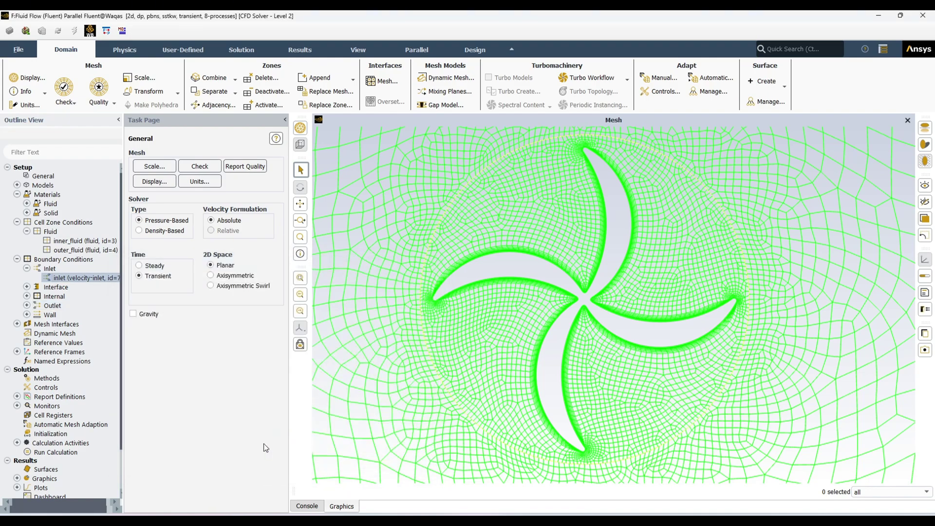
# Step: Check the velocity units in the unit settings, then collapse the Inlet group
pyautogui.click(25, 105)
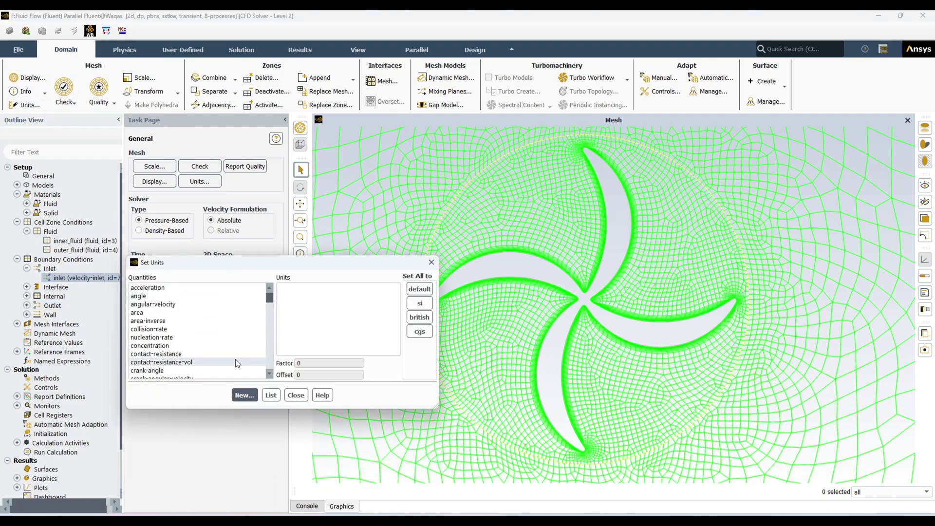
pyautogui.scroll(-10, 195, 346)
pyautogui.click(157, 347)
pyautogui.click(296, 395)
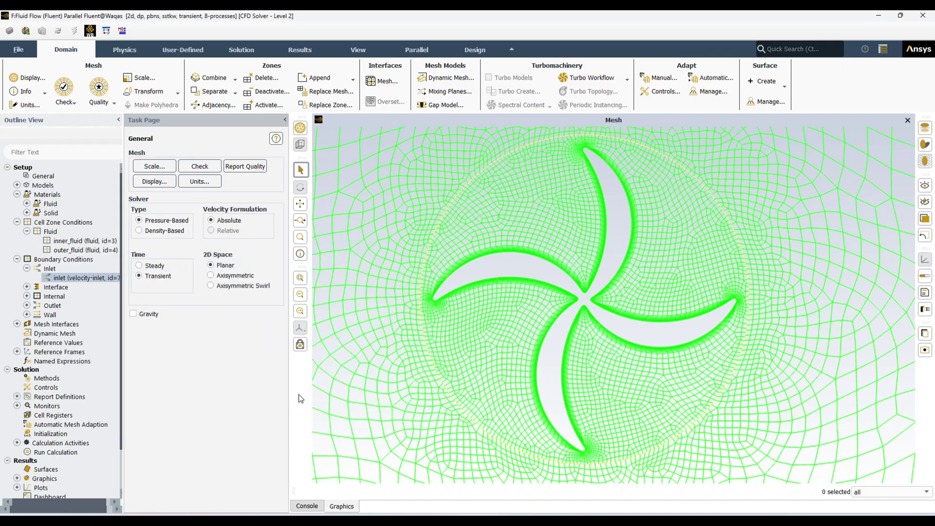
pyautogui.click(27, 268)
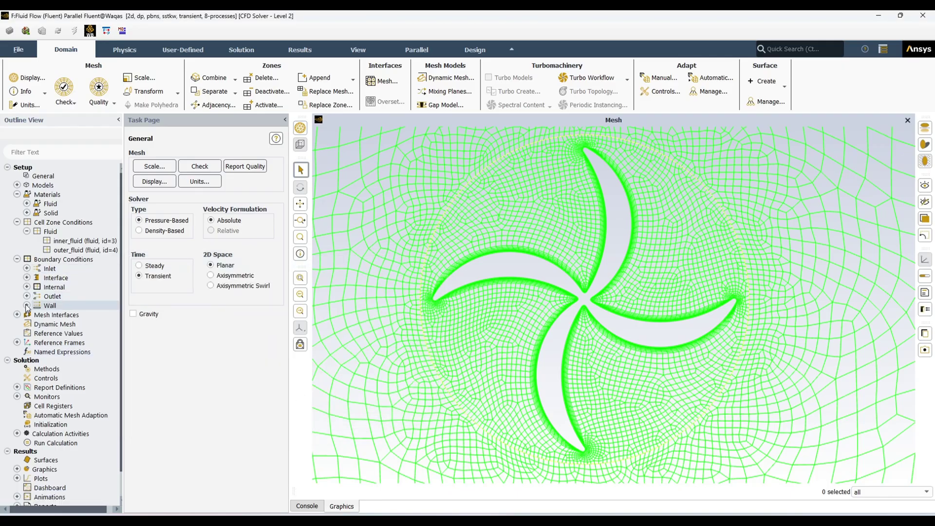
# Step: Hold the blades wall at a fixed temperature of 500 K
pyautogui.click(27, 306)
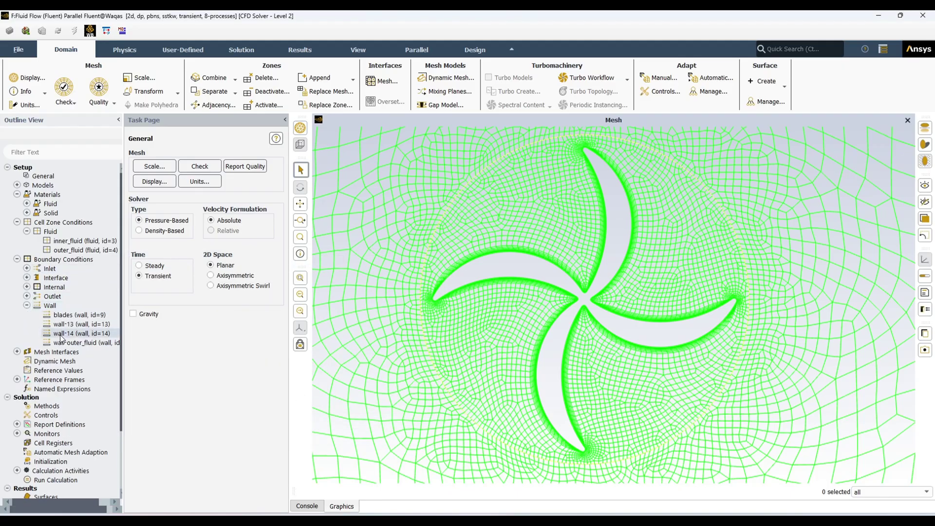
pyautogui.click(81, 316)
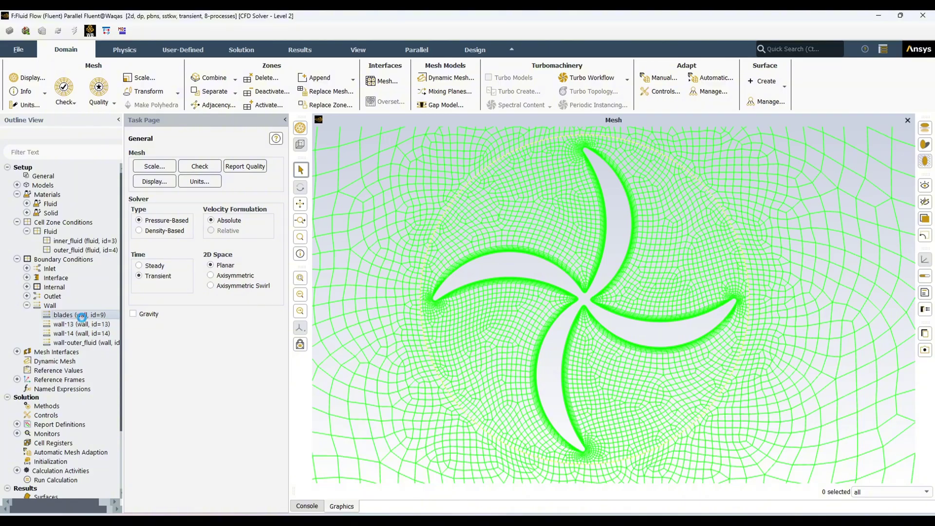
pyautogui.doubleClick(82, 316)
pyautogui.moveTo(490, 134); pyautogui.dragTo(242, 136)
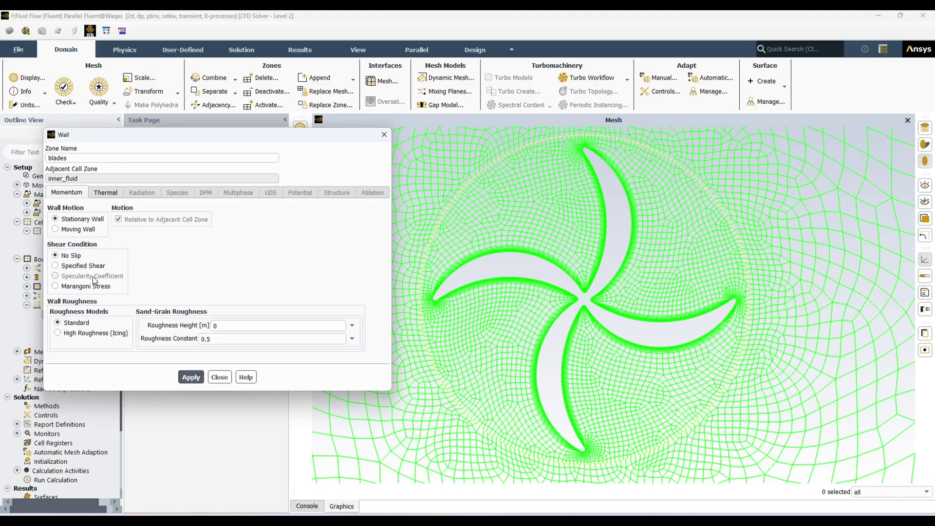
pyautogui.click(106, 192)
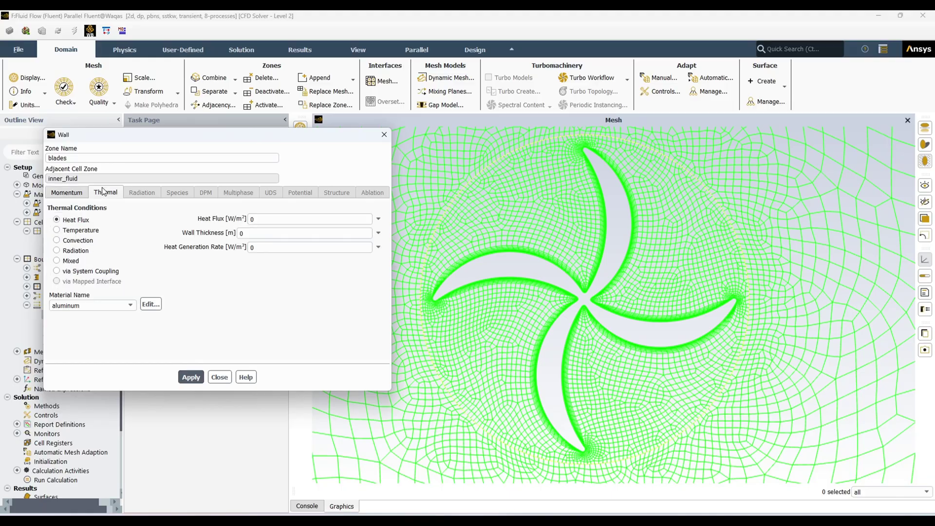
pyautogui.click(58, 230)
pyautogui.moveTo(249, 219); pyautogui.dragTo(172, 210)
pyautogui.write('500')
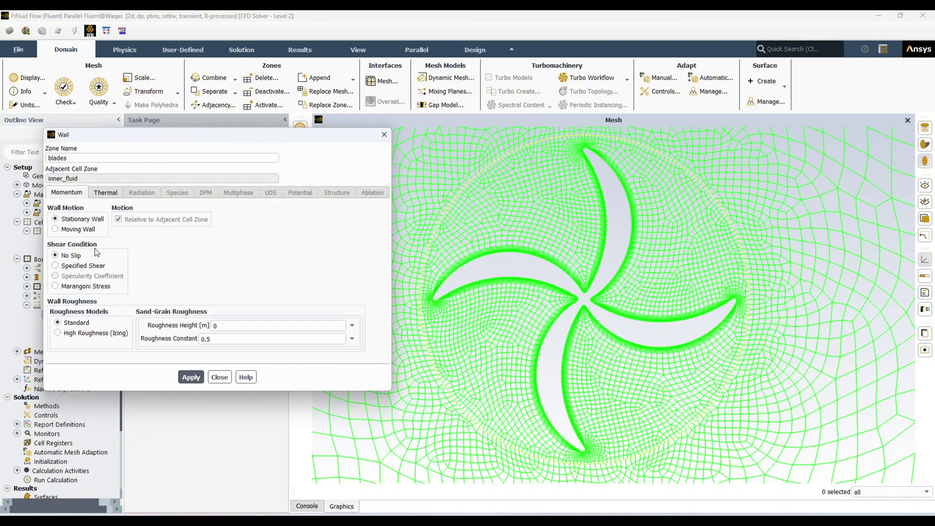
# Step: Make the blades a rotational moving wall, apply the settings and tidy the tree
pyautogui.click(76, 230)
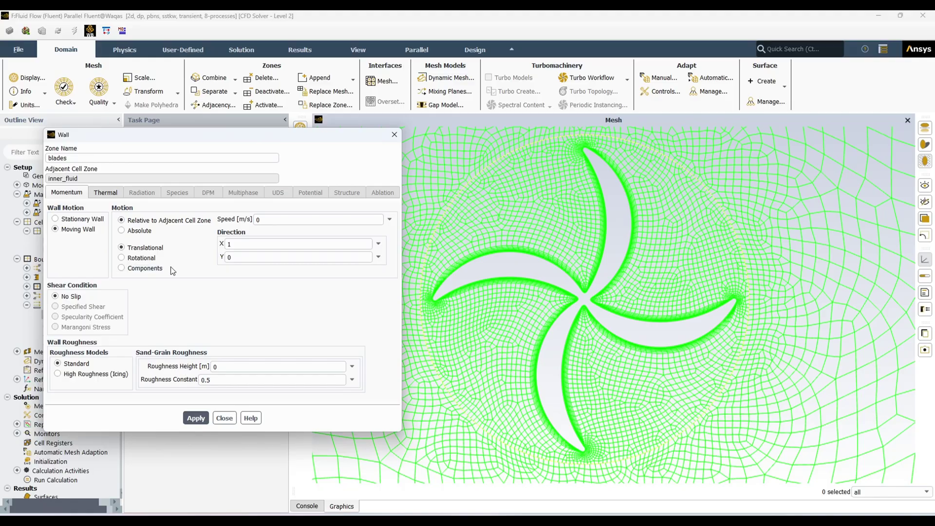
pyautogui.click(123, 258)
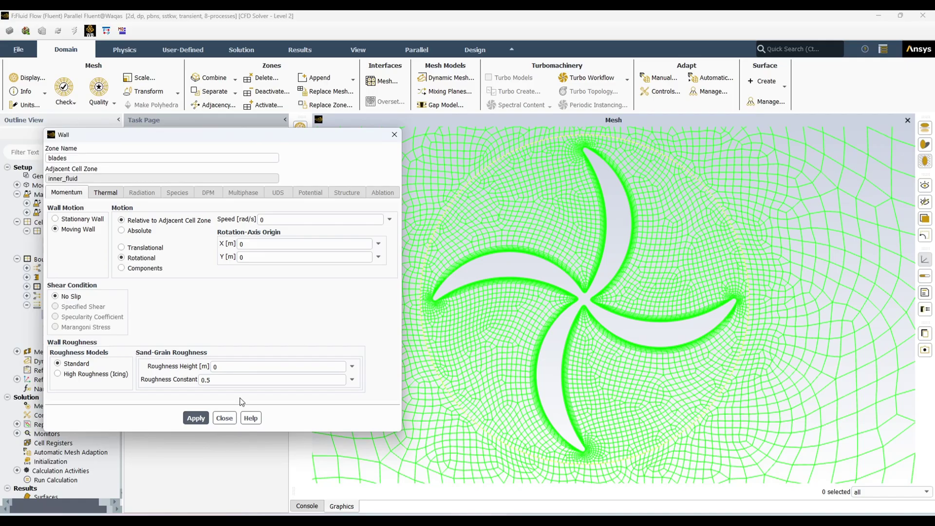
pyautogui.click(225, 418)
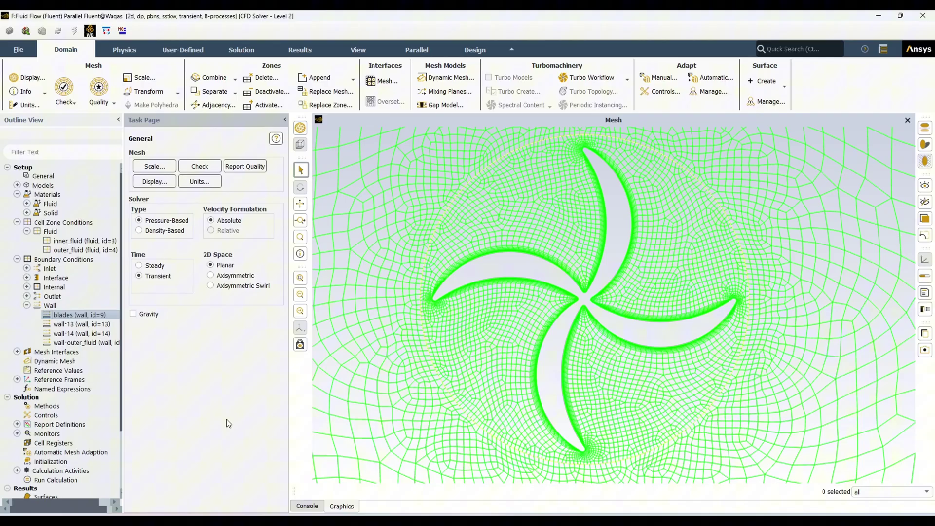
pyautogui.click(27, 287)
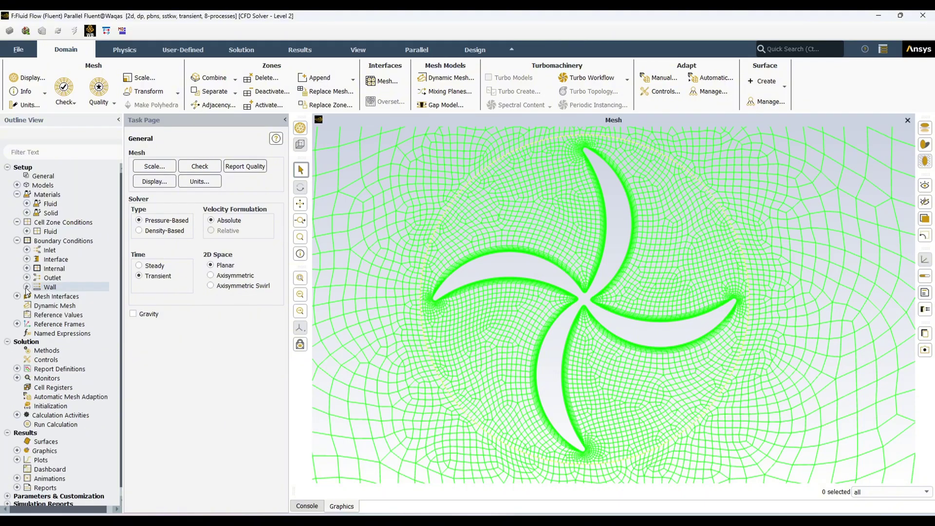
pyautogui.click(17, 195)
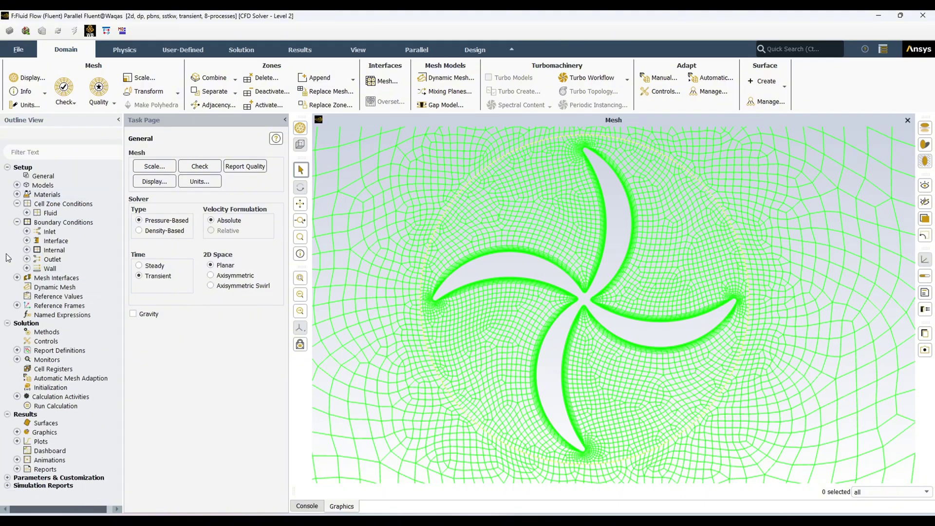
pyautogui.click(18, 204)
pyautogui.click(18, 213)
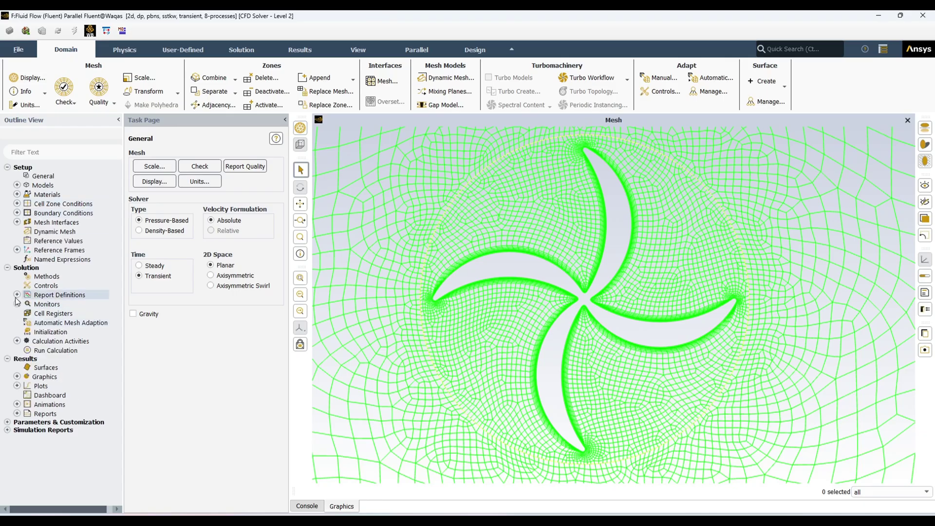
pyautogui.click(17, 294)
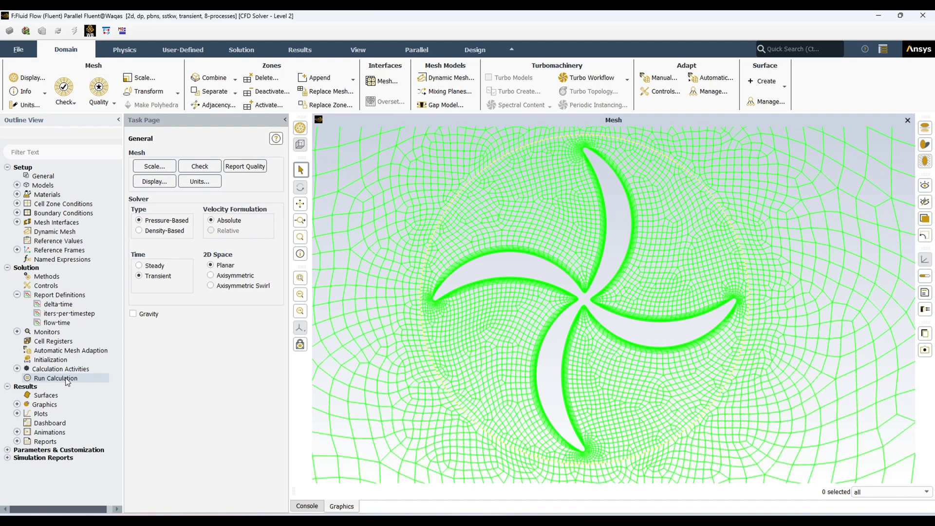
# Step: Create a mass-weighted average surface report named outlet_temp
pyautogui.rightClick(68, 295)
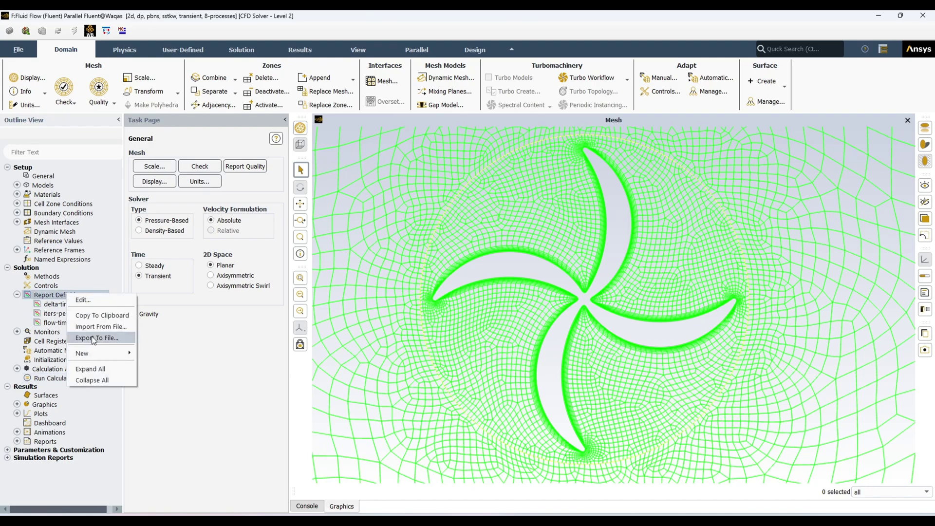
pyautogui.moveTo(98, 354)
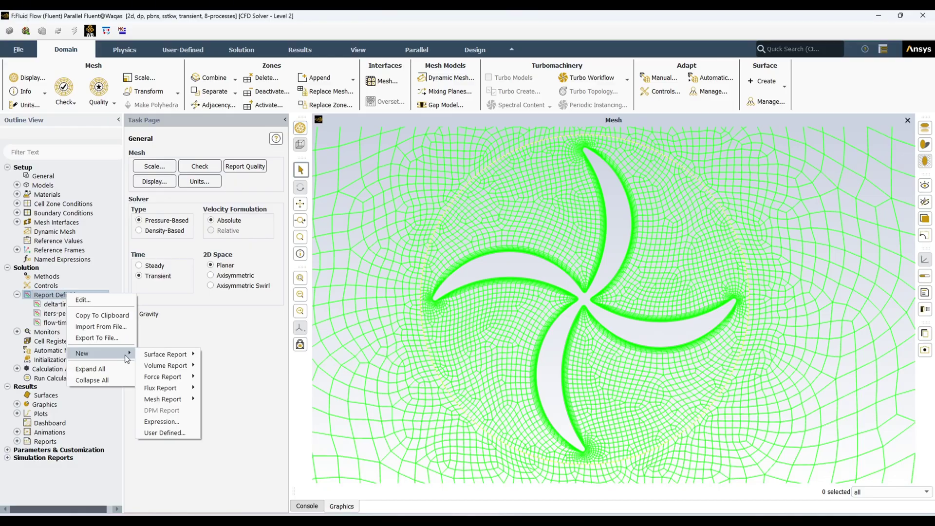
pyautogui.moveTo(160, 355)
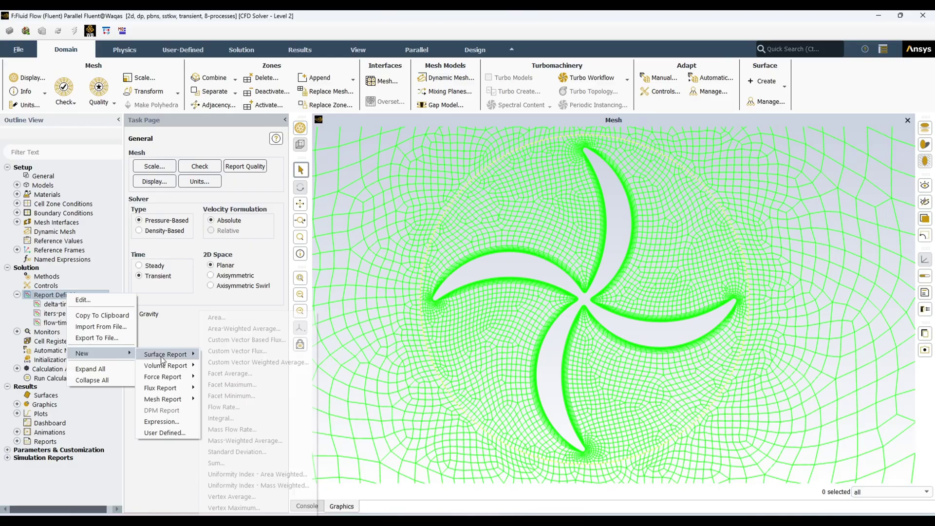
pyautogui.click(258, 440)
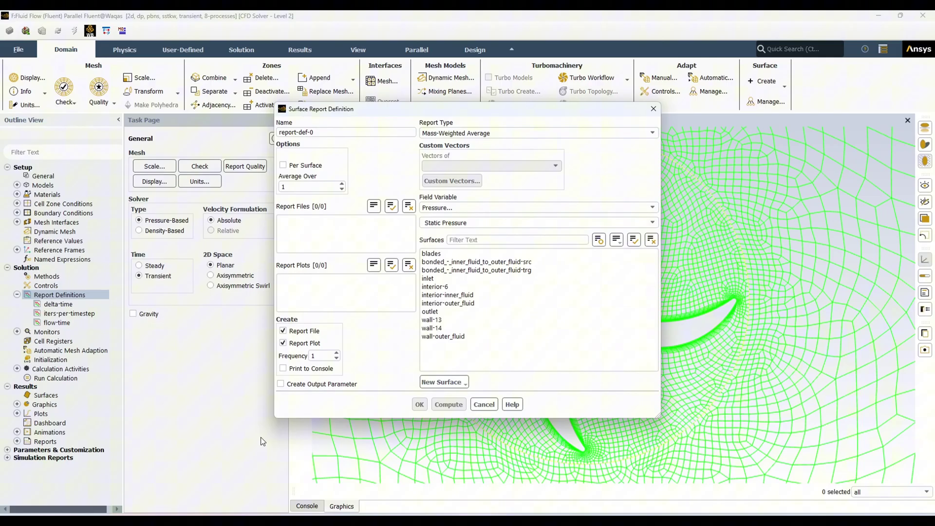
pyautogui.scroll(-10, 762, 342)
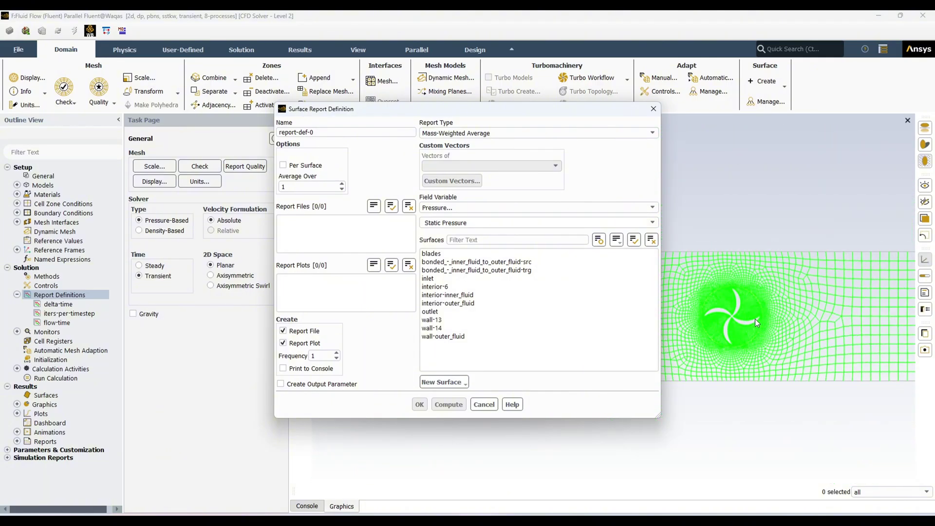
pyautogui.scroll(5, 857, 320)
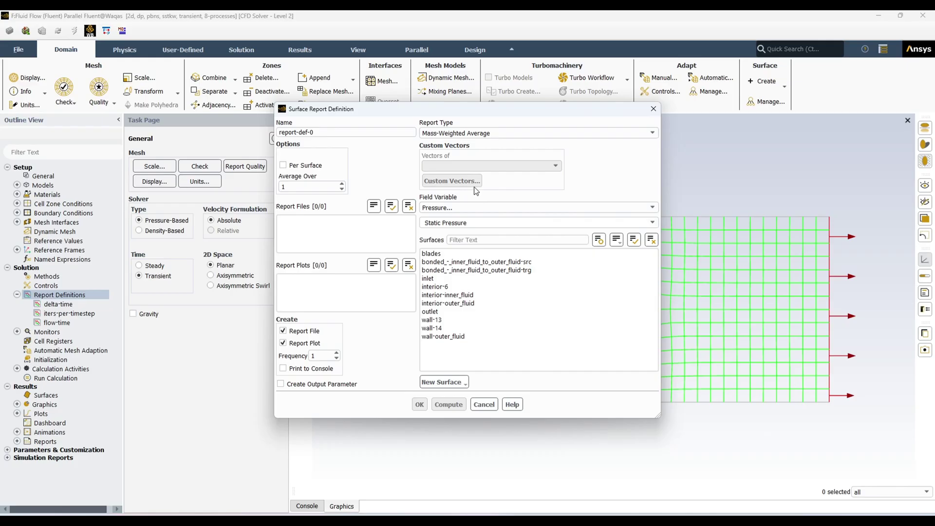
pyautogui.write('outlet_temp')
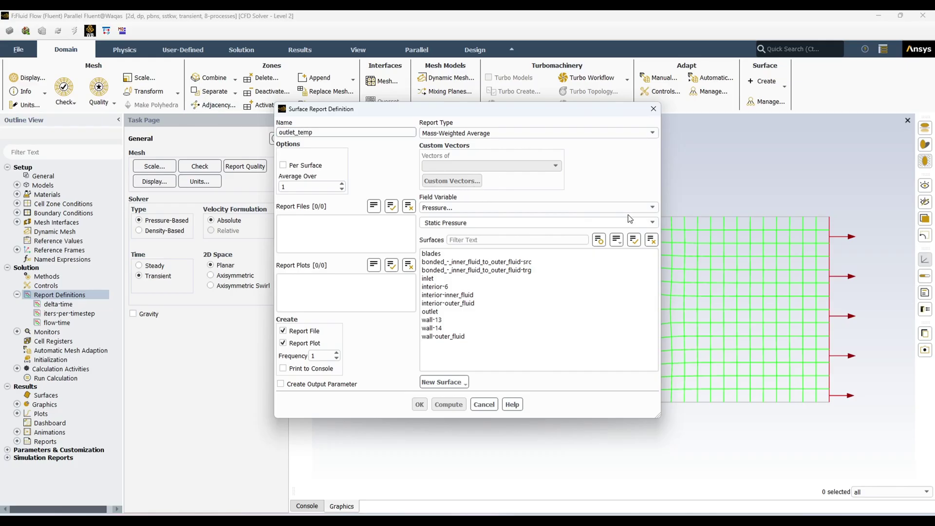
# Step: Have outlet_temp report Total Temperature on the outlet surface and save it
pyautogui.click(487, 207)
pyautogui.click(501, 243)
pyautogui.click(651, 222)
pyautogui.click(487, 238)
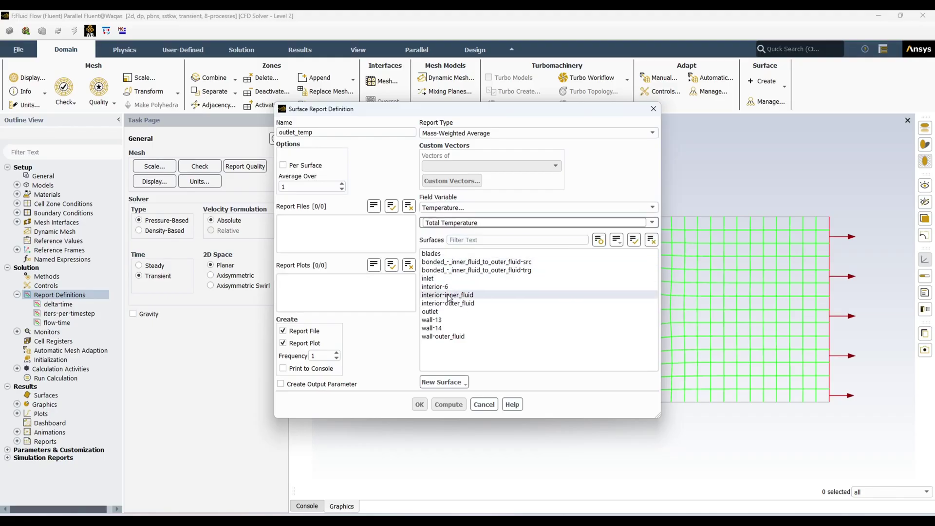
pyautogui.click(440, 311)
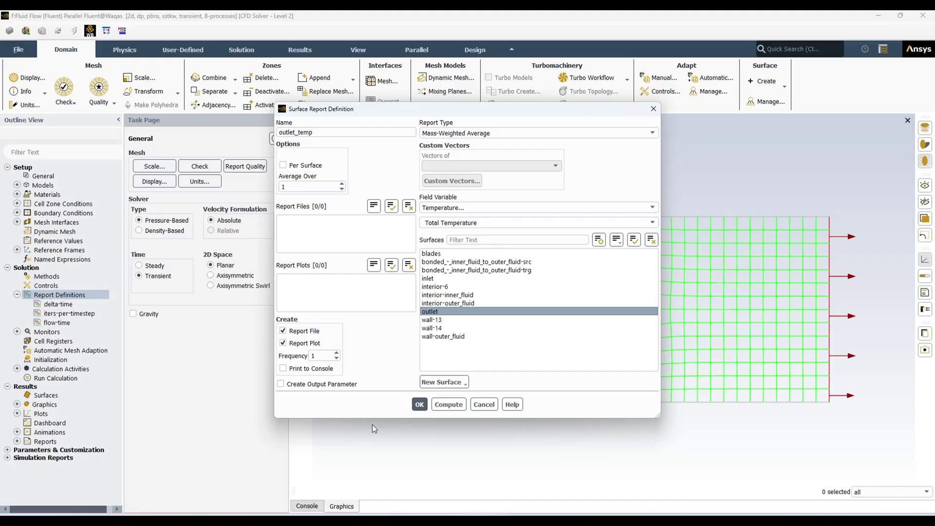
pyautogui.click(420, 405)
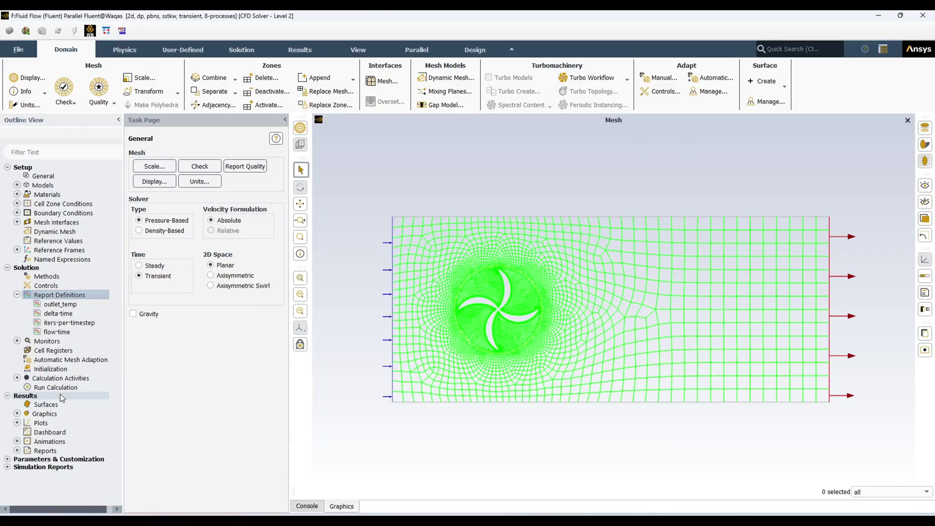
# Step: Initialize the flow field with values computed from the inlet
pyautogui.click(54, 371)
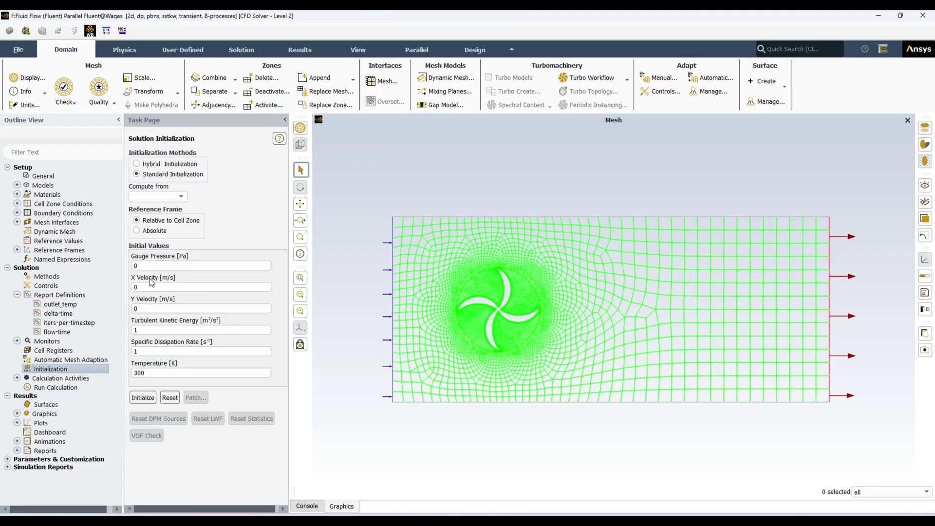
pyautogui.click(180, 197)
pyautogui.click(146, 217)
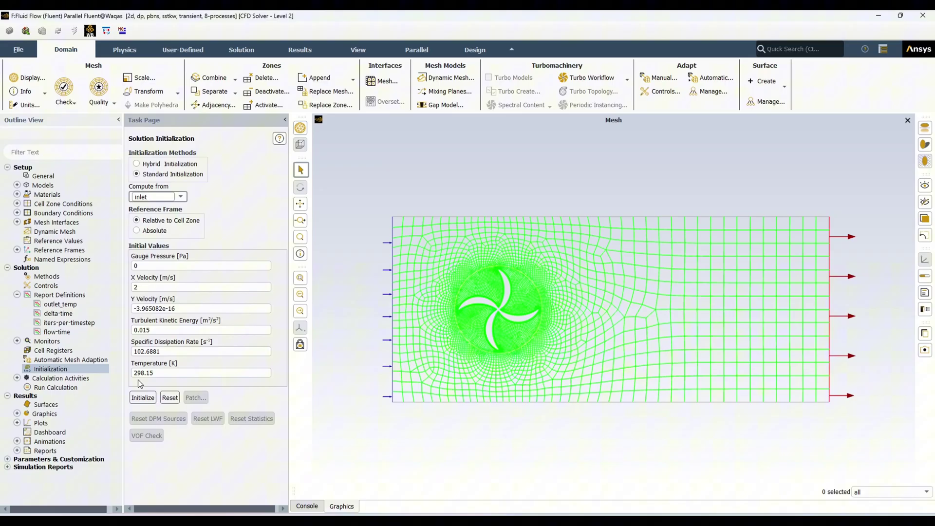
pyautogui.click(141, 398)
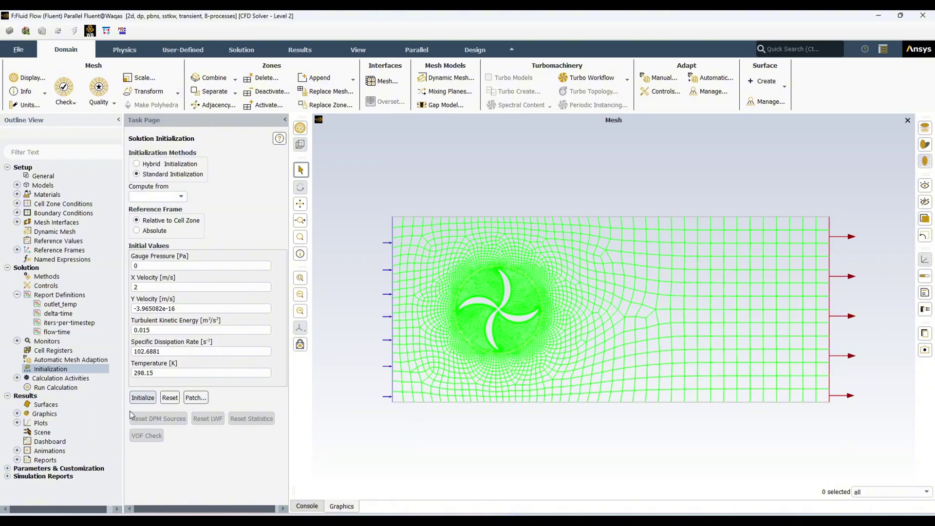
# Step: Review the autosave settings without changes and start a new solution animation definition
pyautogui.click(17, 379)
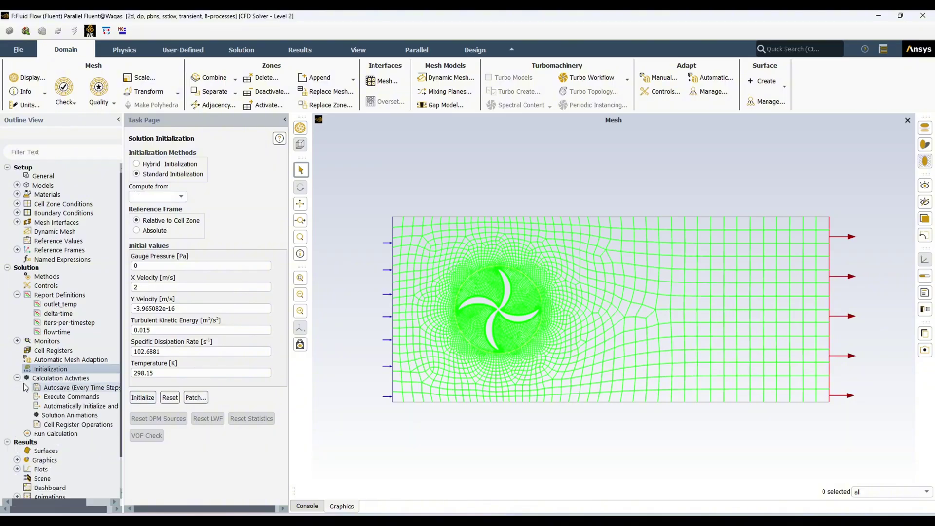
pyautogui.doubleClick(84, 388)
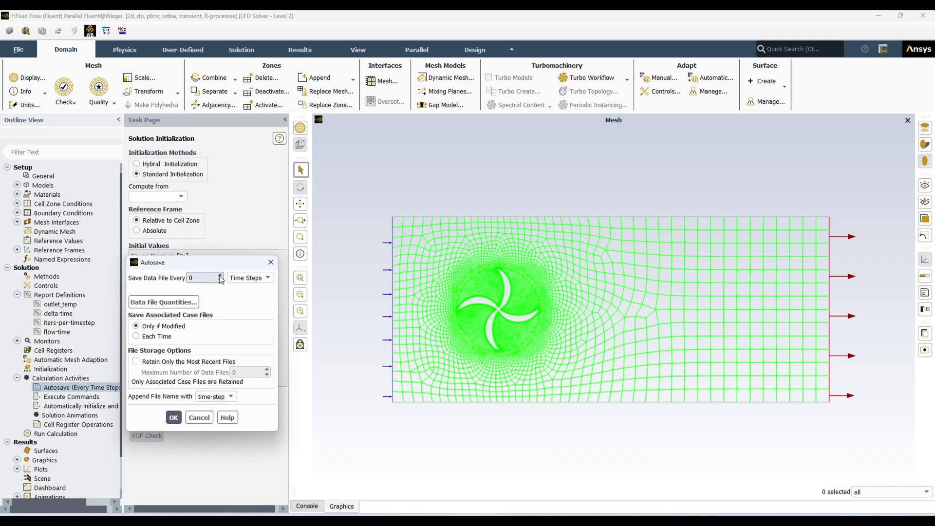
pyautogui.click(197, 422)
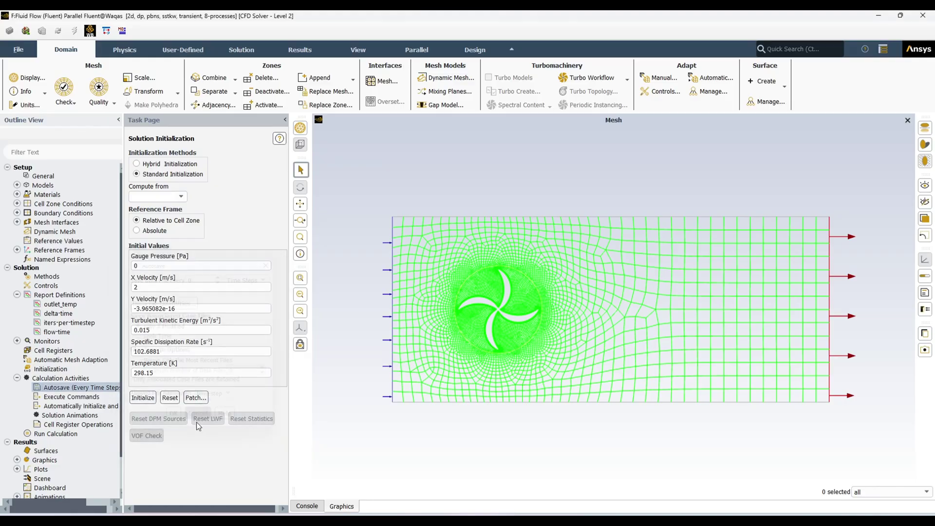
pyautogui.doubleClick(70, 416)
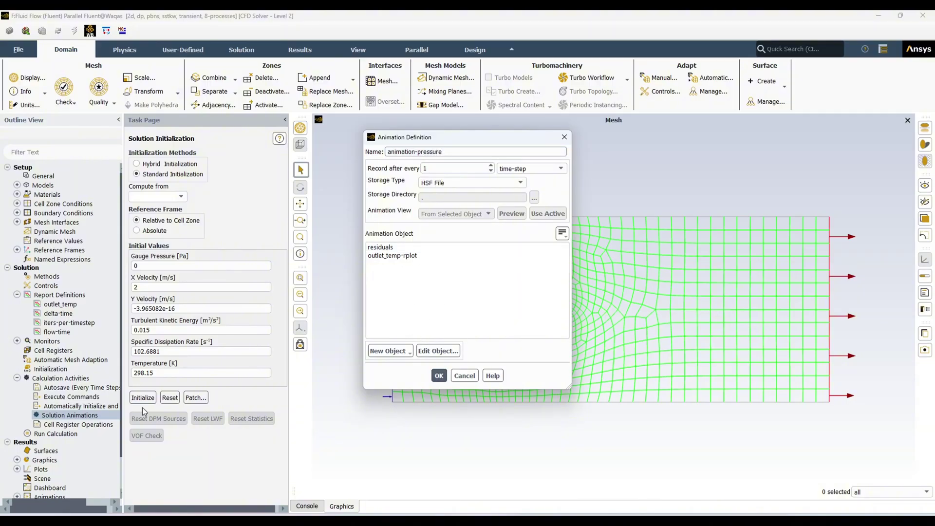
# Step: Animate a 'pressure' Total Pressure contour on all surfaces, recording every 3 time steps
pyautogui.click(394, 352)
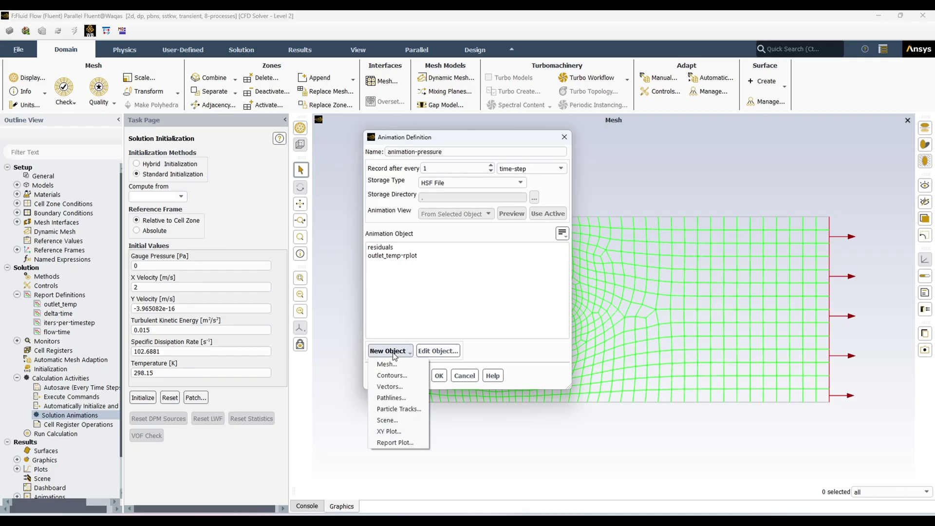
pyautogui.click(386, 374)
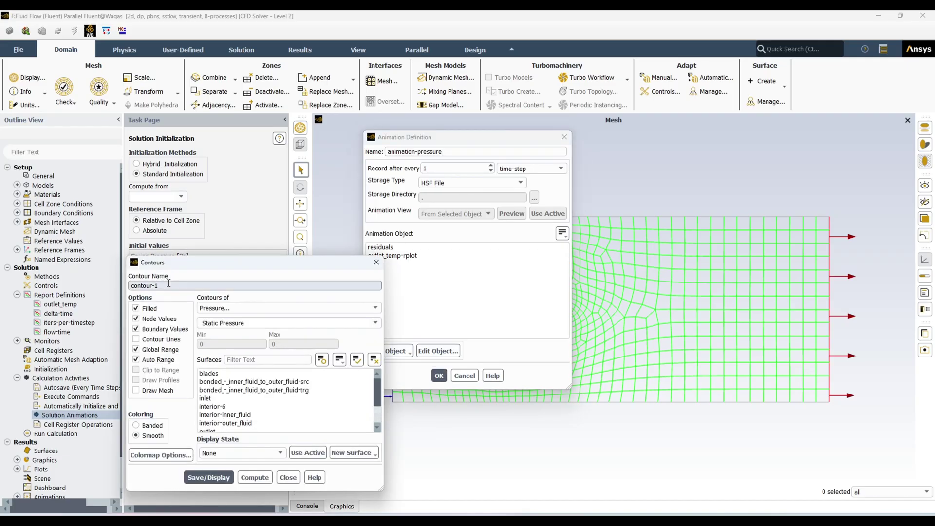
pyautogui.tripleClick(146, 285)
pyautogui.write('pressure')
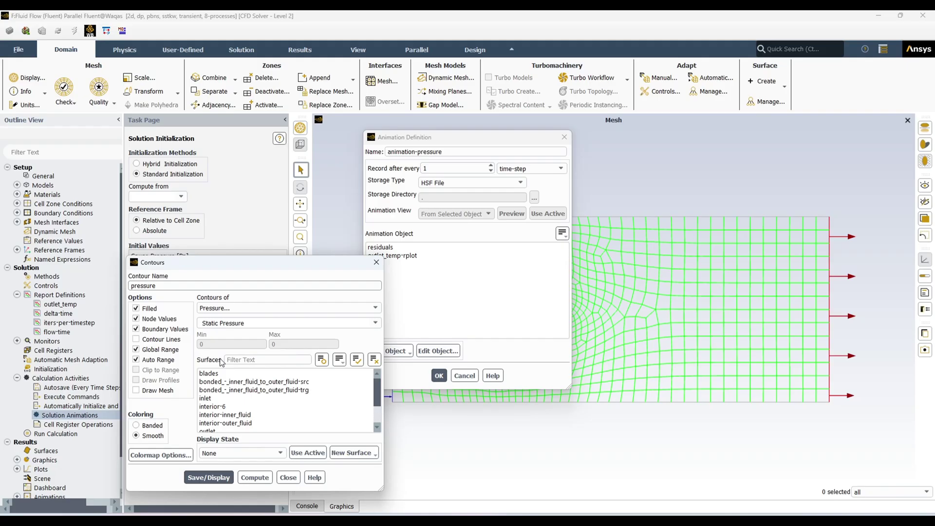
pyautogui.click(287, 323)
pyautogui.click(284, 362)
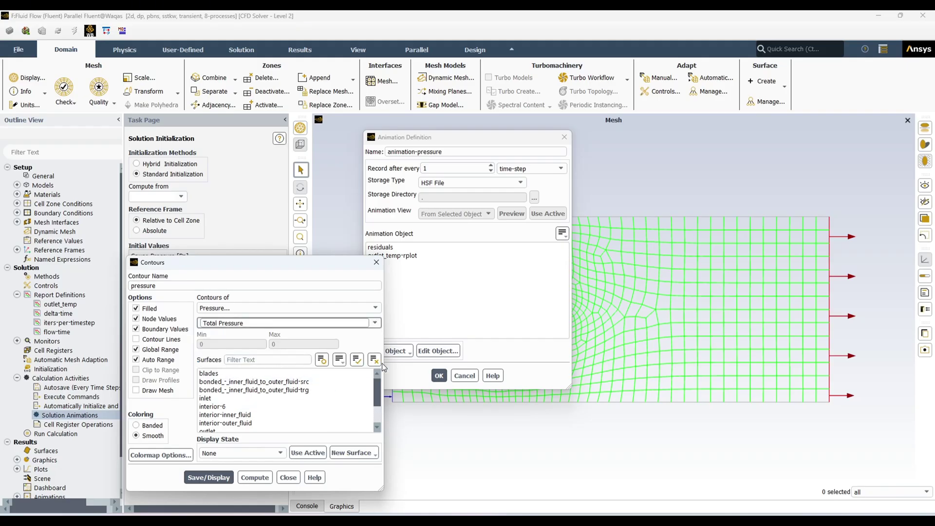
pyautogui.click(357, 359)
pyautogui.click(209, 478)
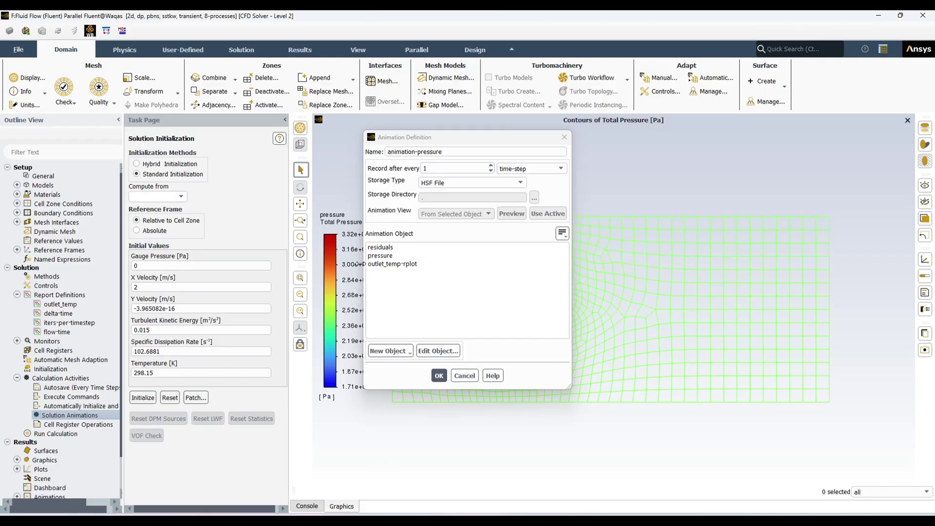
pyautogui.click(386, 256)
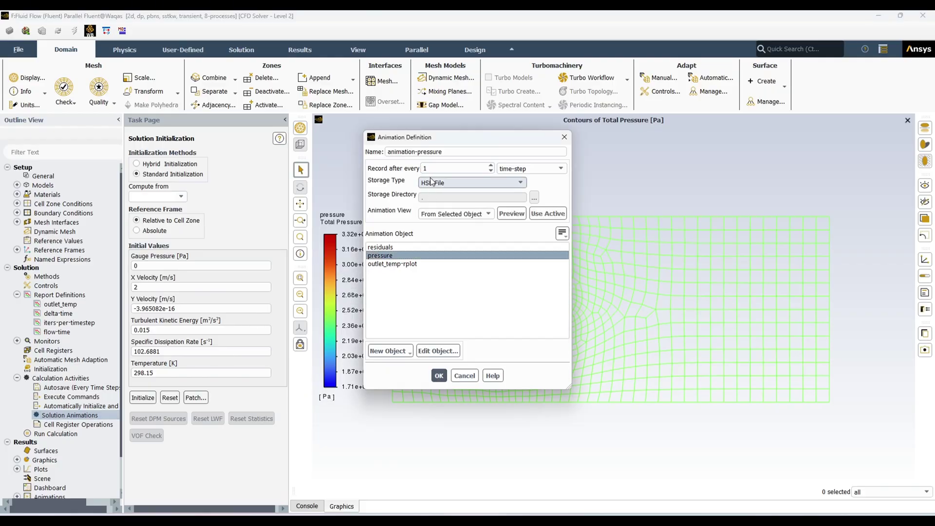
pyautogui.click(491, 166)
pyautogui.click(491, 166)
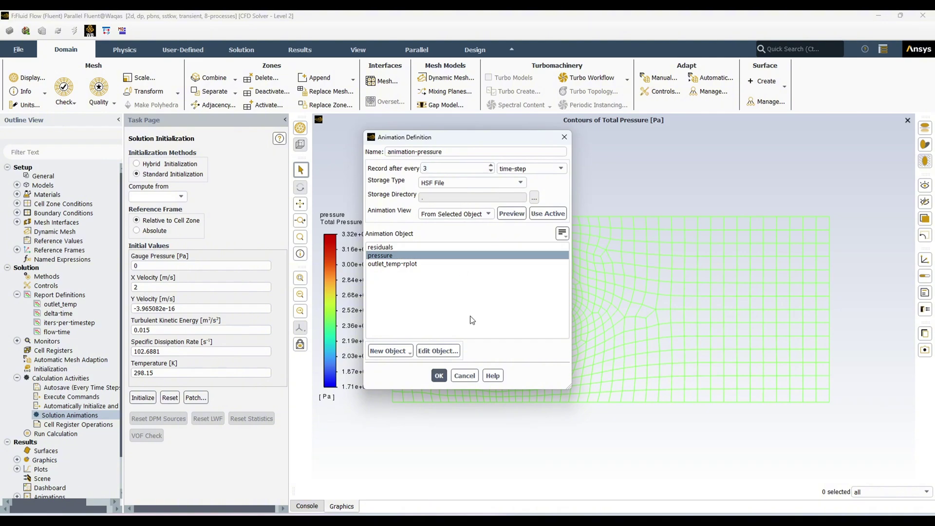
pyautogui.click(439, 376)
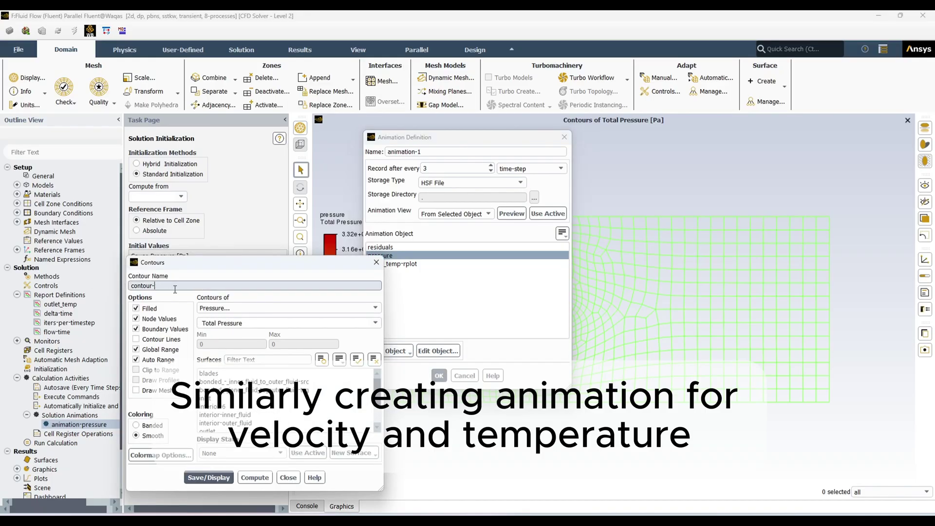
# Step: Add velocity and temperature contour animations the same way
pyautogui.write('velocity')
pyautogui.click(288, 308)
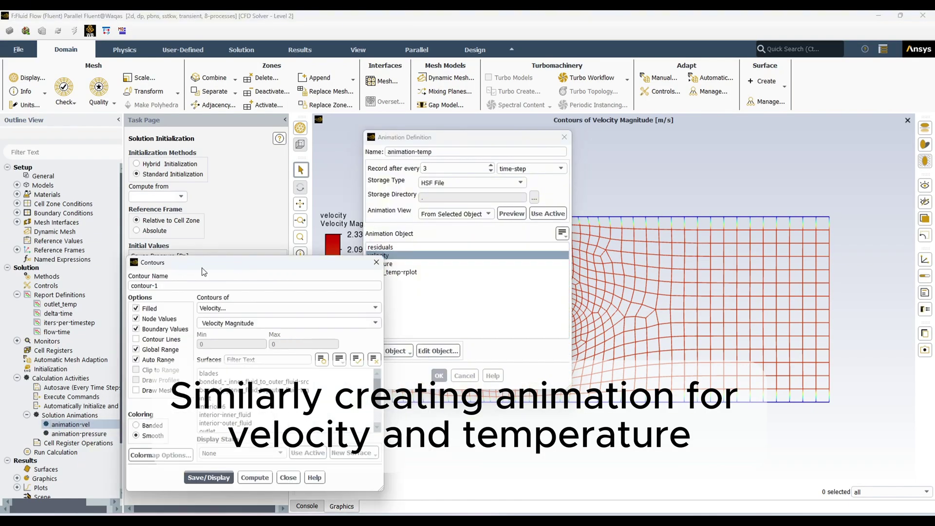
pyautogui.click(292, 313)
pyautogui.click(240, 338)
pyautogui.click(209, 478)
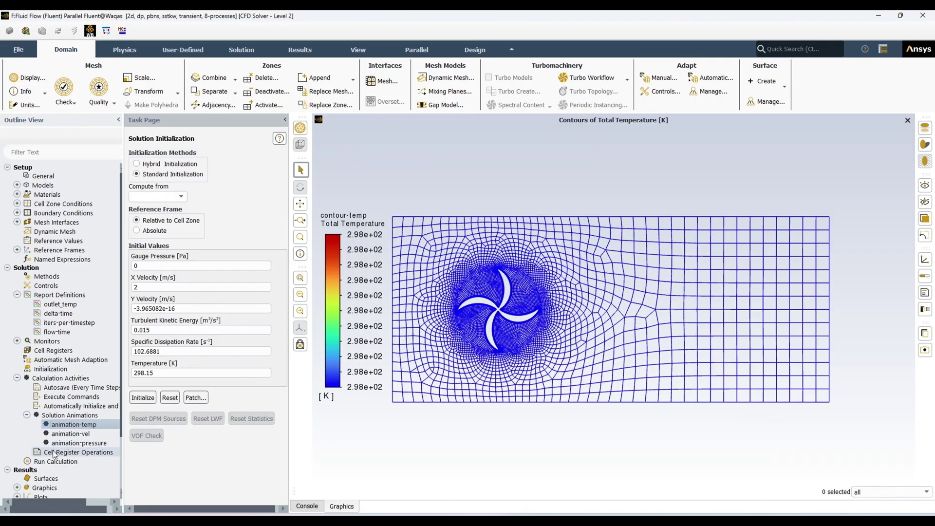
pyautogui.scroll(-3, 77, 434)
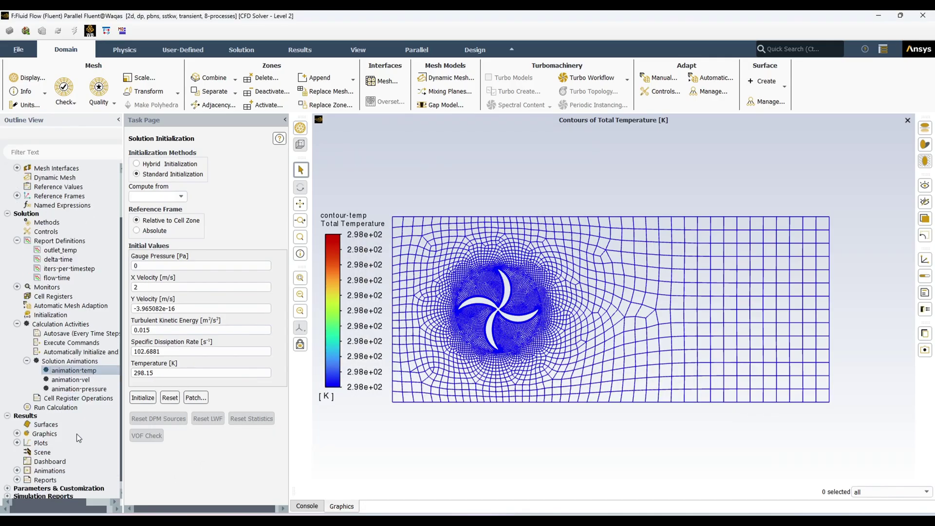
# Step: Calculate 500 time steps of 0.005 s with at most 100 iterations per step
pyautogui.click(26, 362)
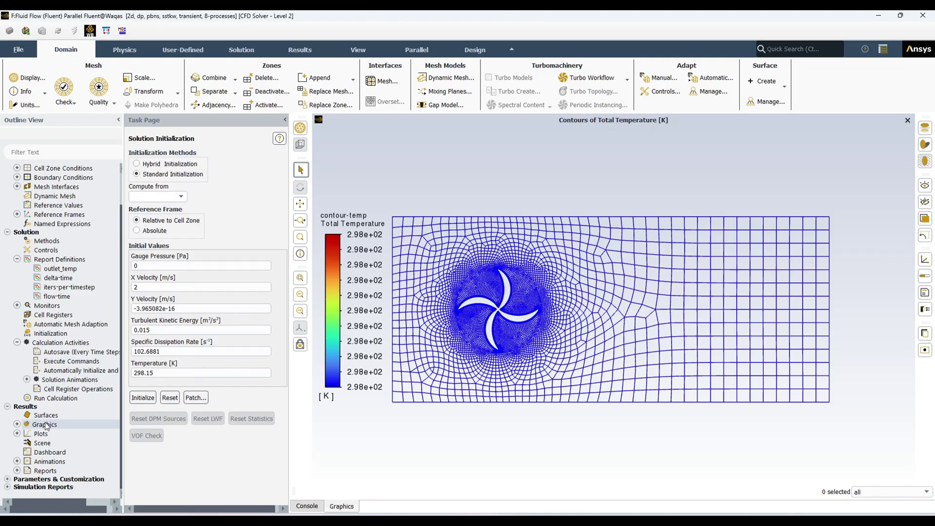
pyautogui.click(56, 399)
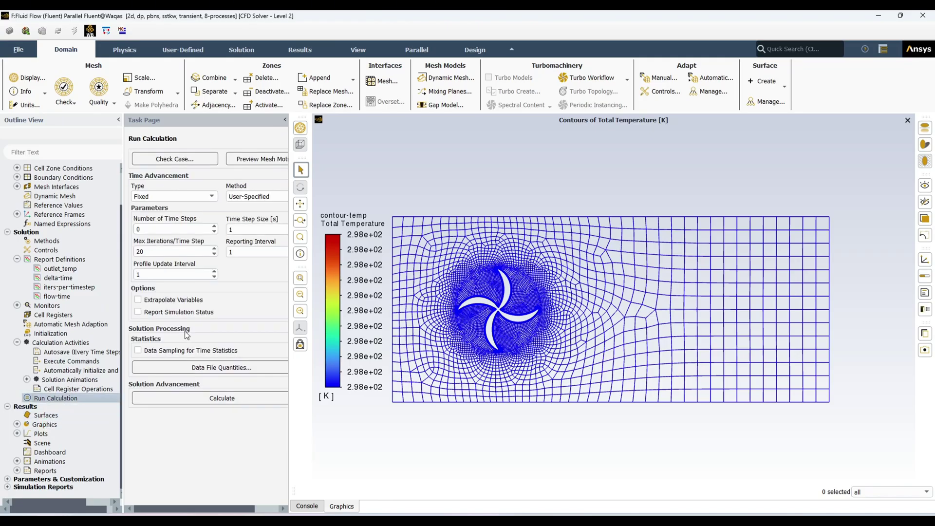
pyautogui.doubleClick(151, 229)
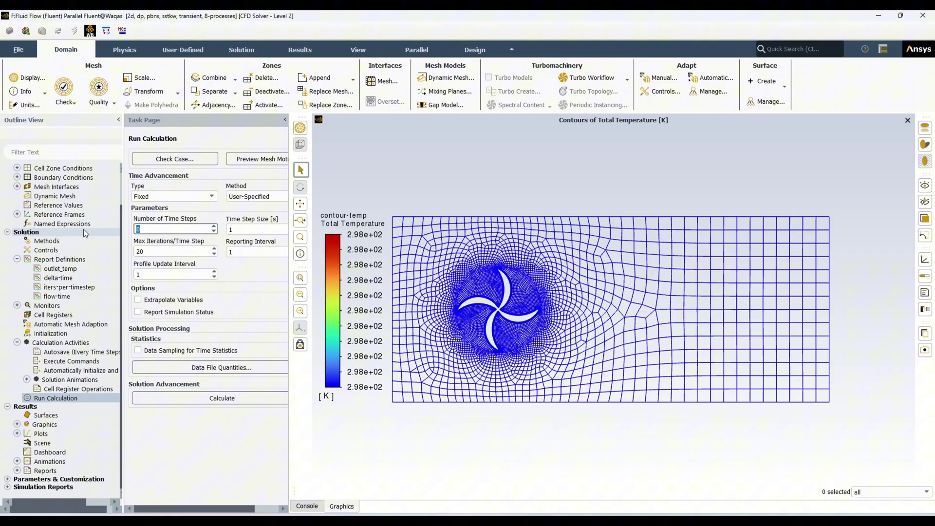
pyautogui.write('500')
pyautogui.doubleClick(237, 229)
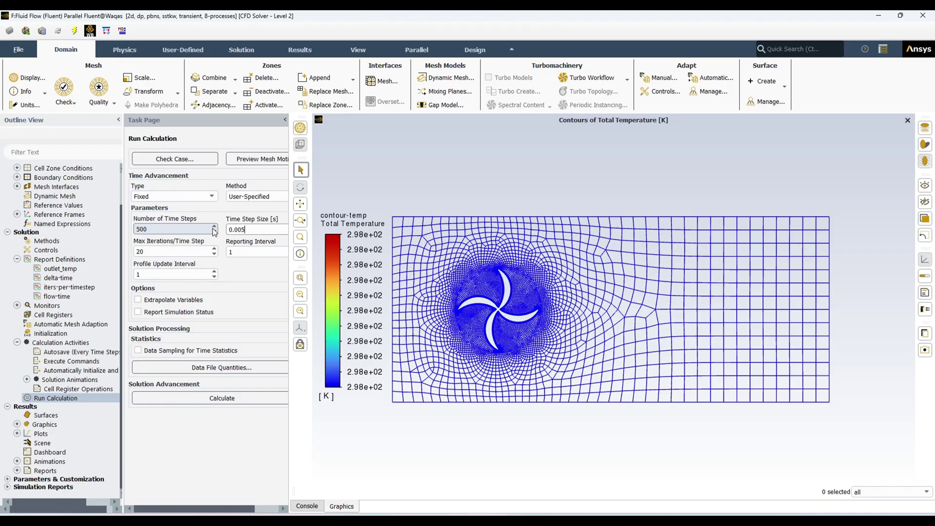
pyautogui.doubleClick(152, 251)
pyautogui.write('100')
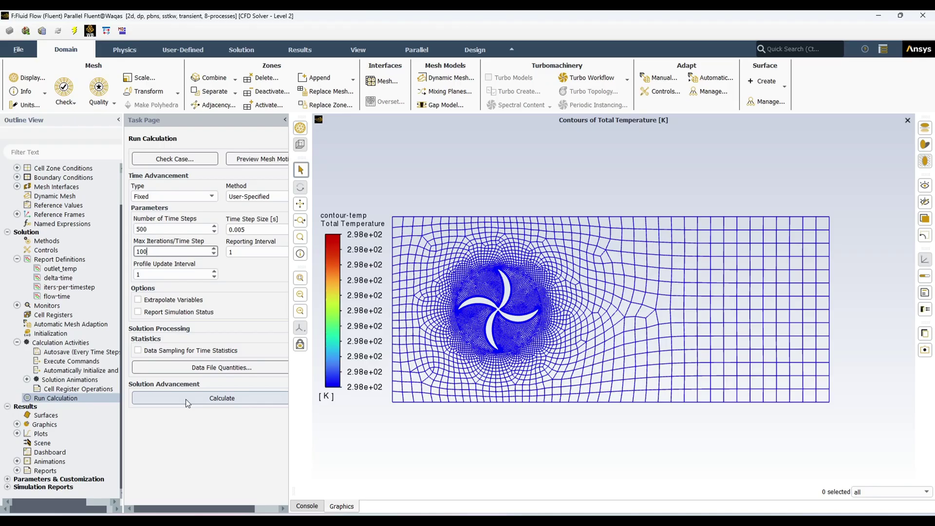
pyautogui.click(186, 399)
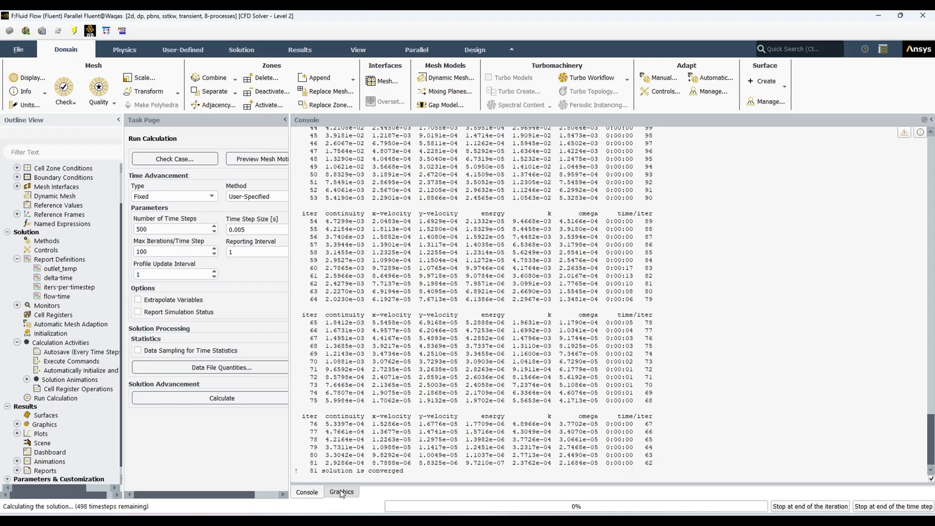
# Step: Watch the velocity and total temperature contours and the outlet temperature plot during solving
pyautogui.click(338, 492)
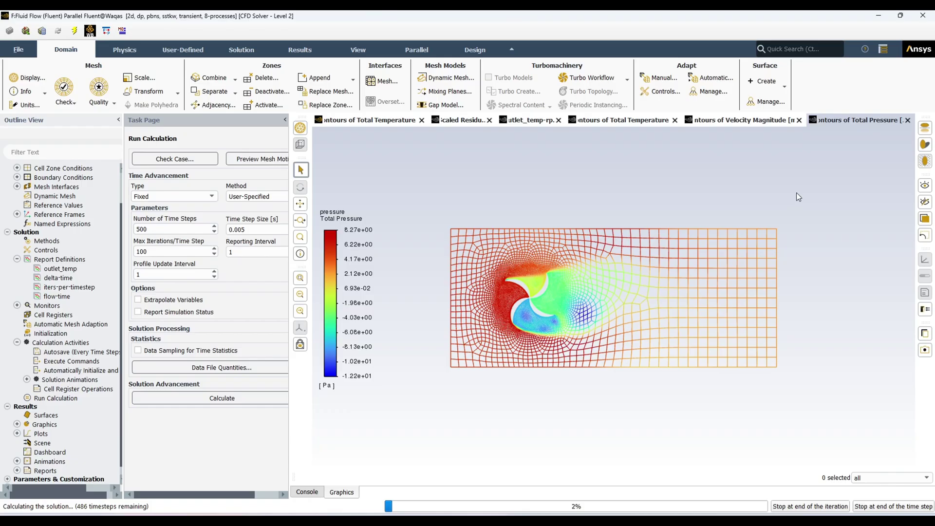
pyautogui.click(743, 121)
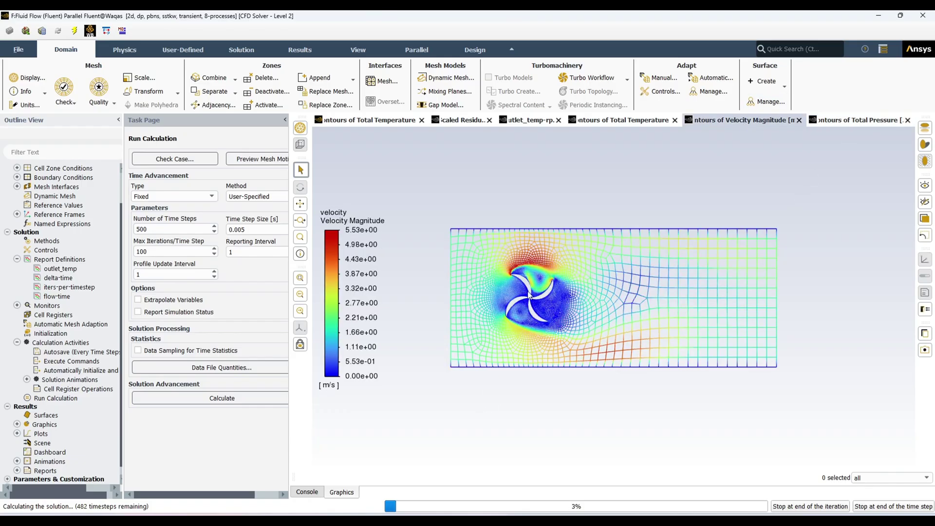
pyautogui.click(606, 122)
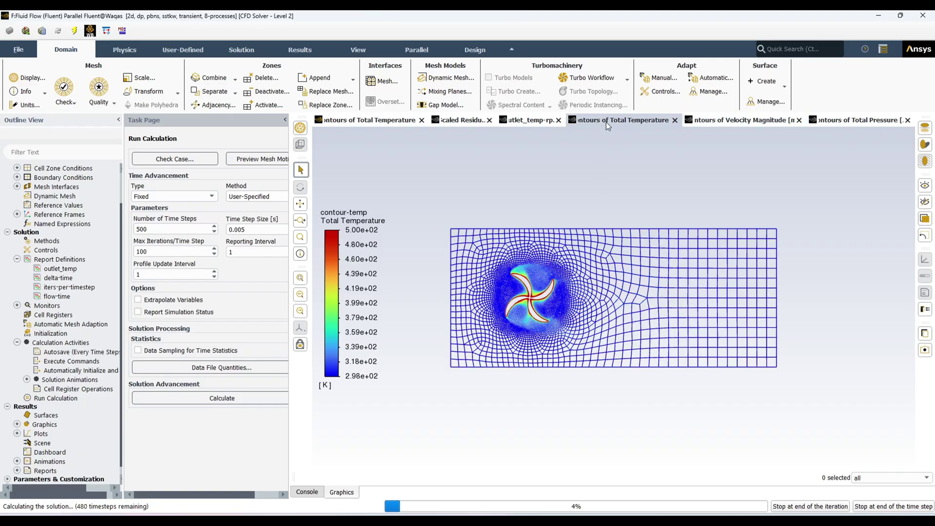
pyautogui.click(528, 123)
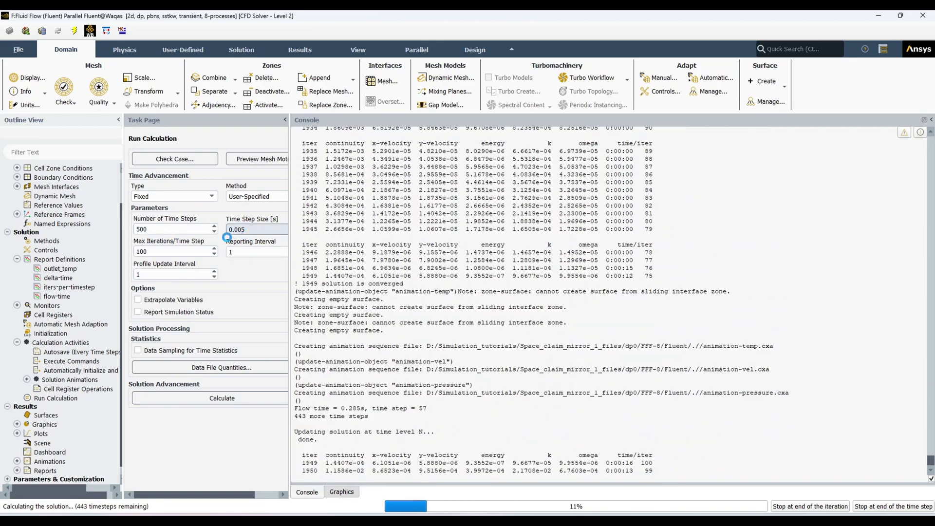
pyautogui.scroll(3, 44, 241)
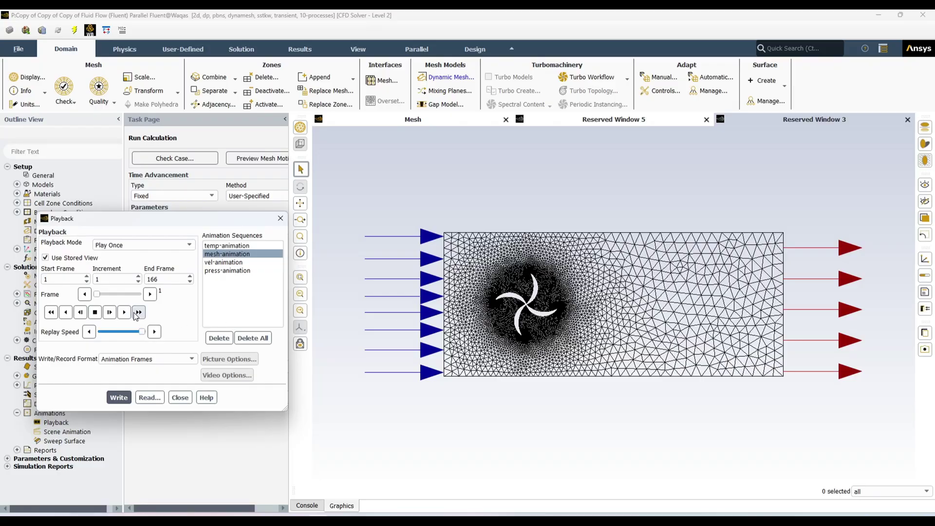
# Step: Play the dynamic-mesh mesh animation through its 166 frames, then bring up the video player
pyautogui.click(126, 314)
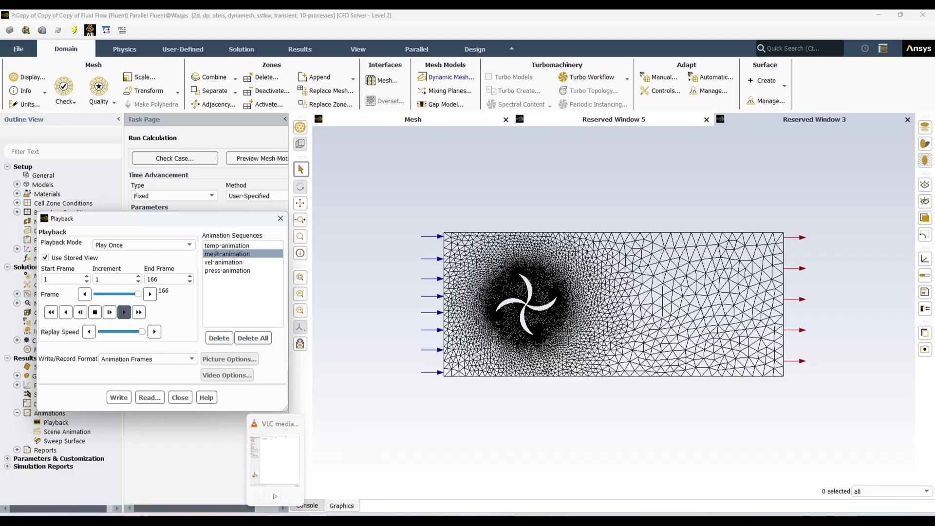
pyautogui.click(275, 520)
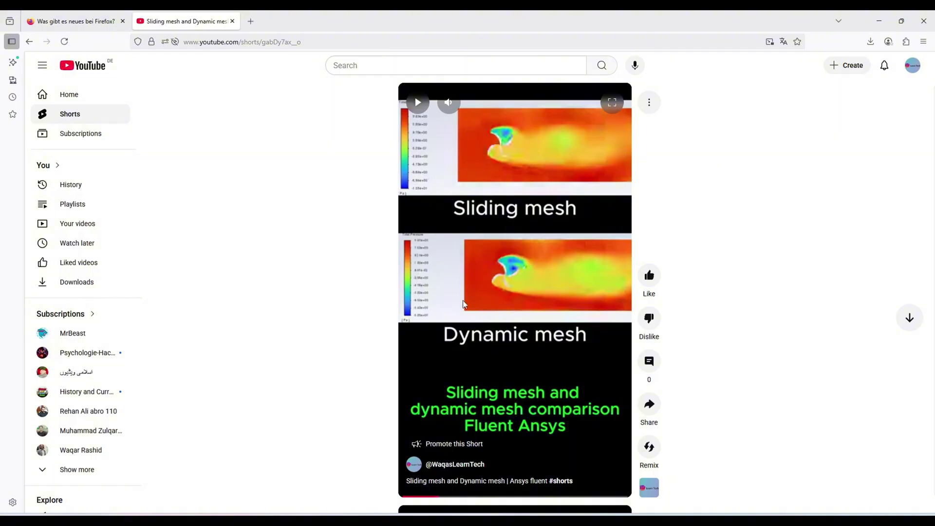
# Step: Play the YouTube Short comparing sliding-mesh and dynamic-mesh pressure contours
pyautogui.click(499, 288)
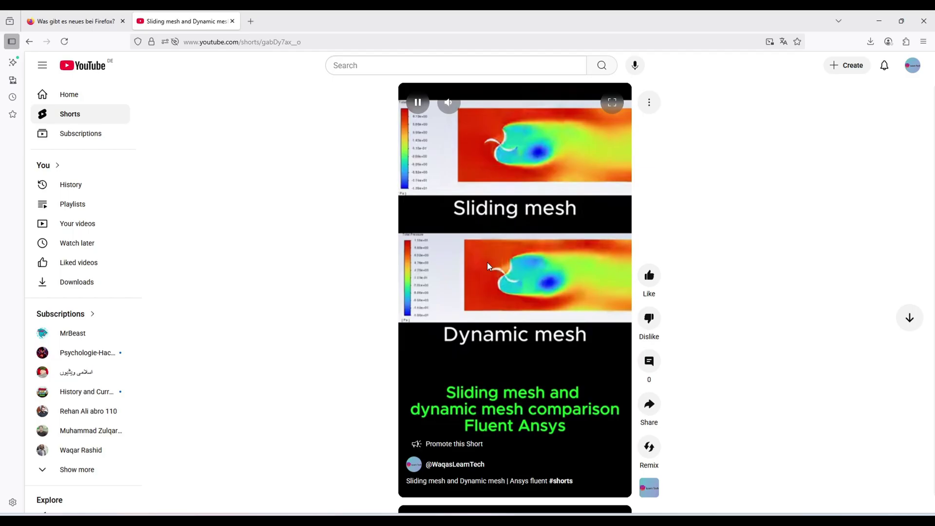